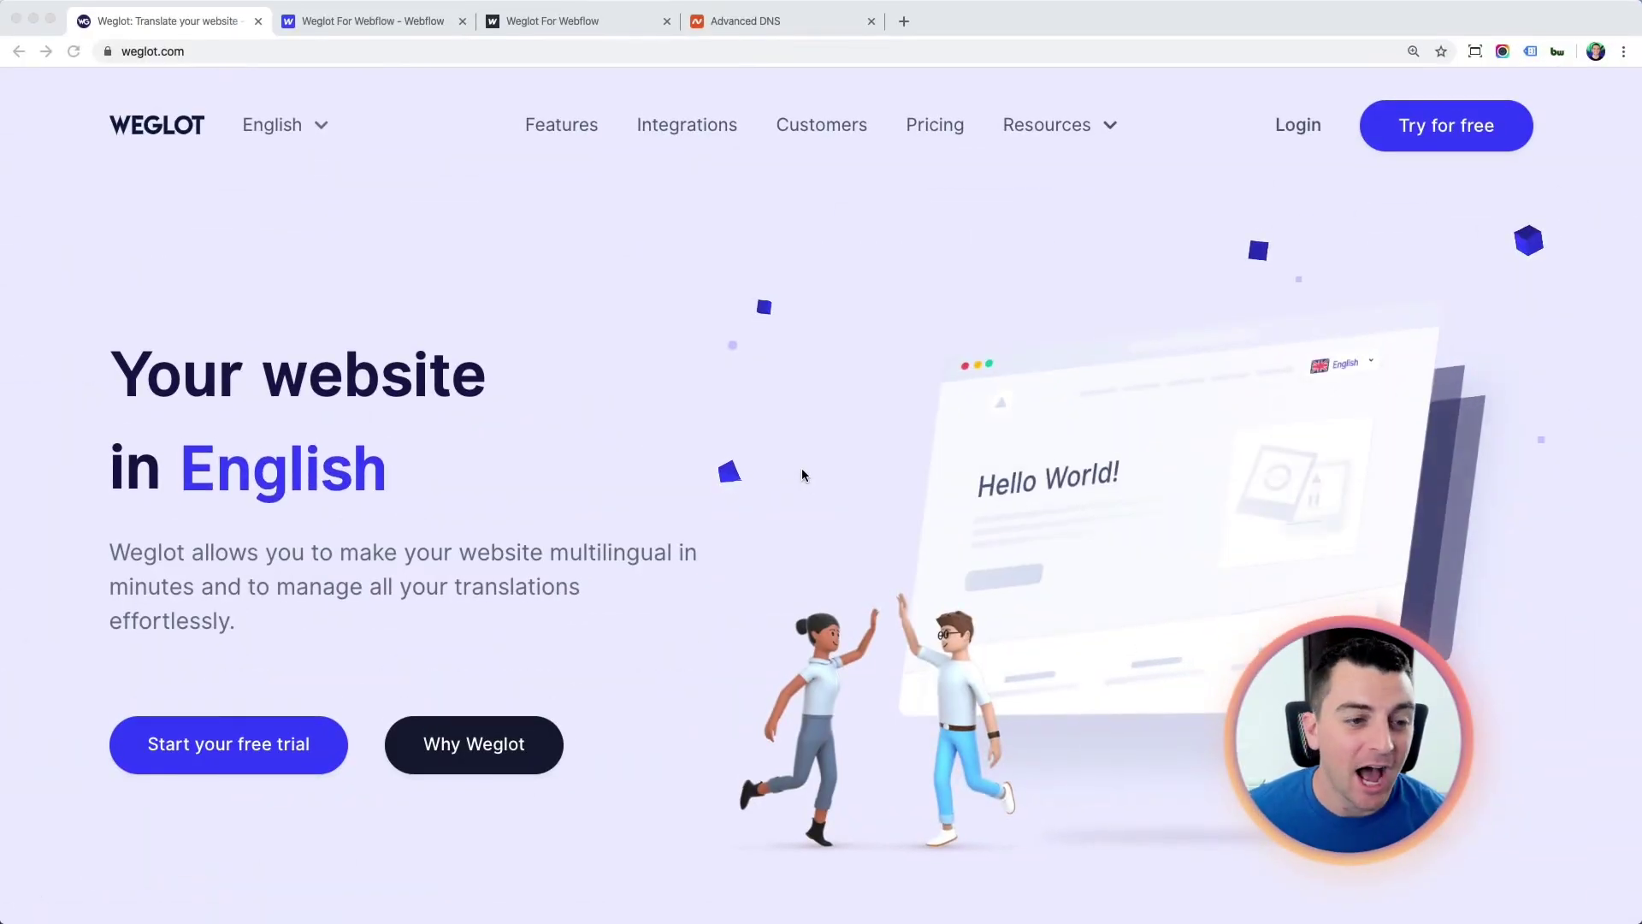
# Sign in to the Weglot dashboard and start a new project from the projects list
pyautogui.click(1443, 166)
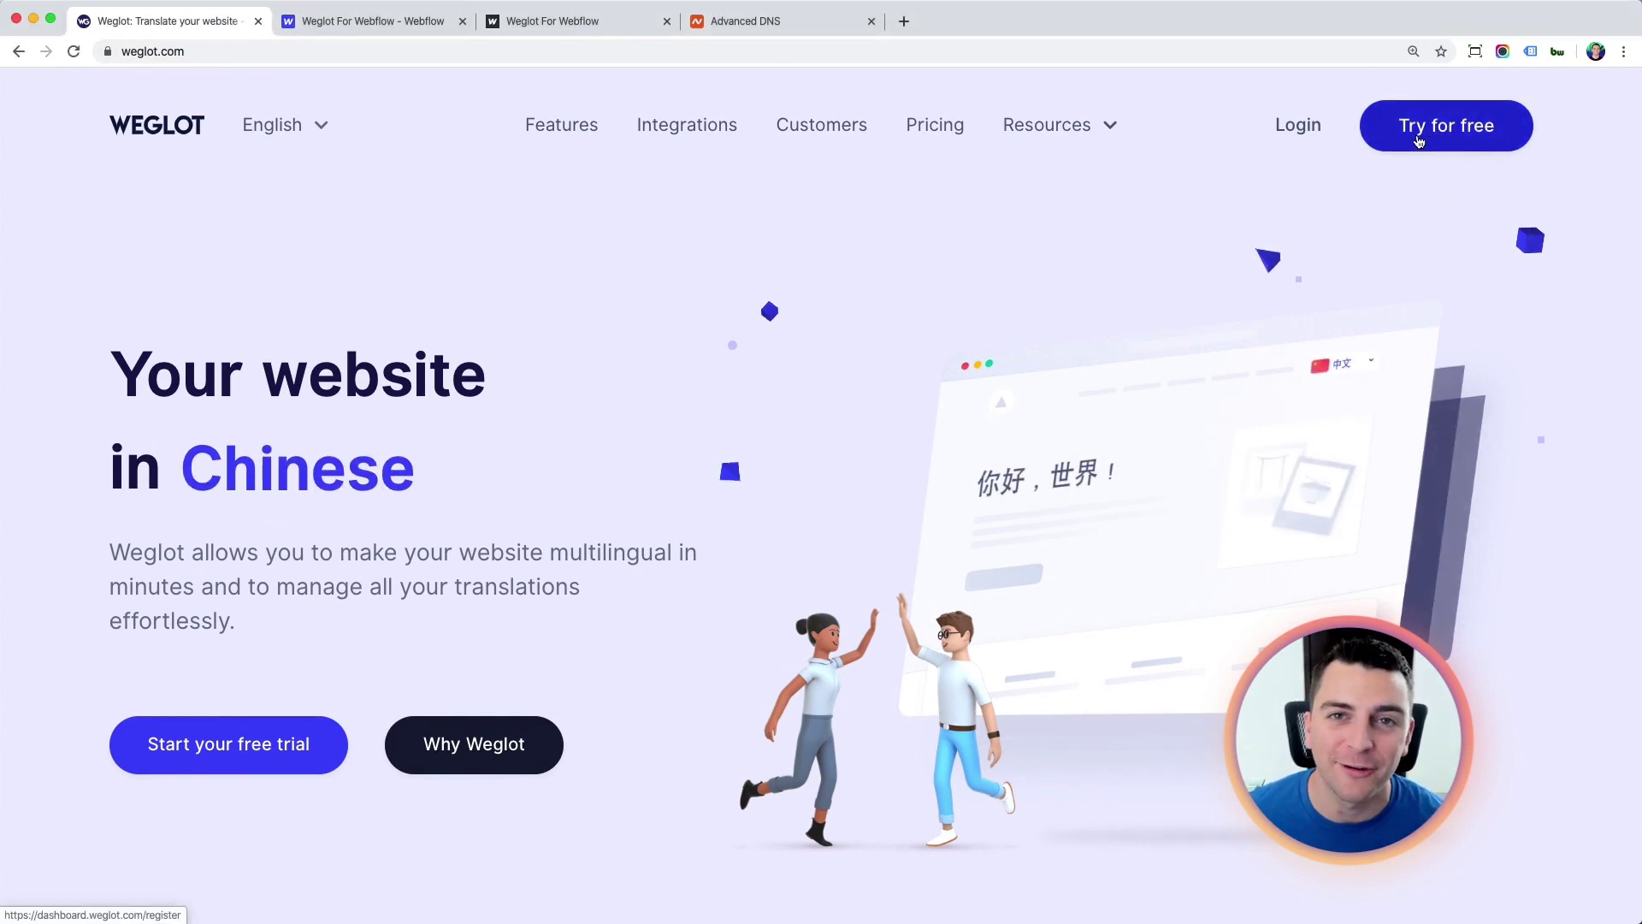
pyautogui.click(1299, 130)
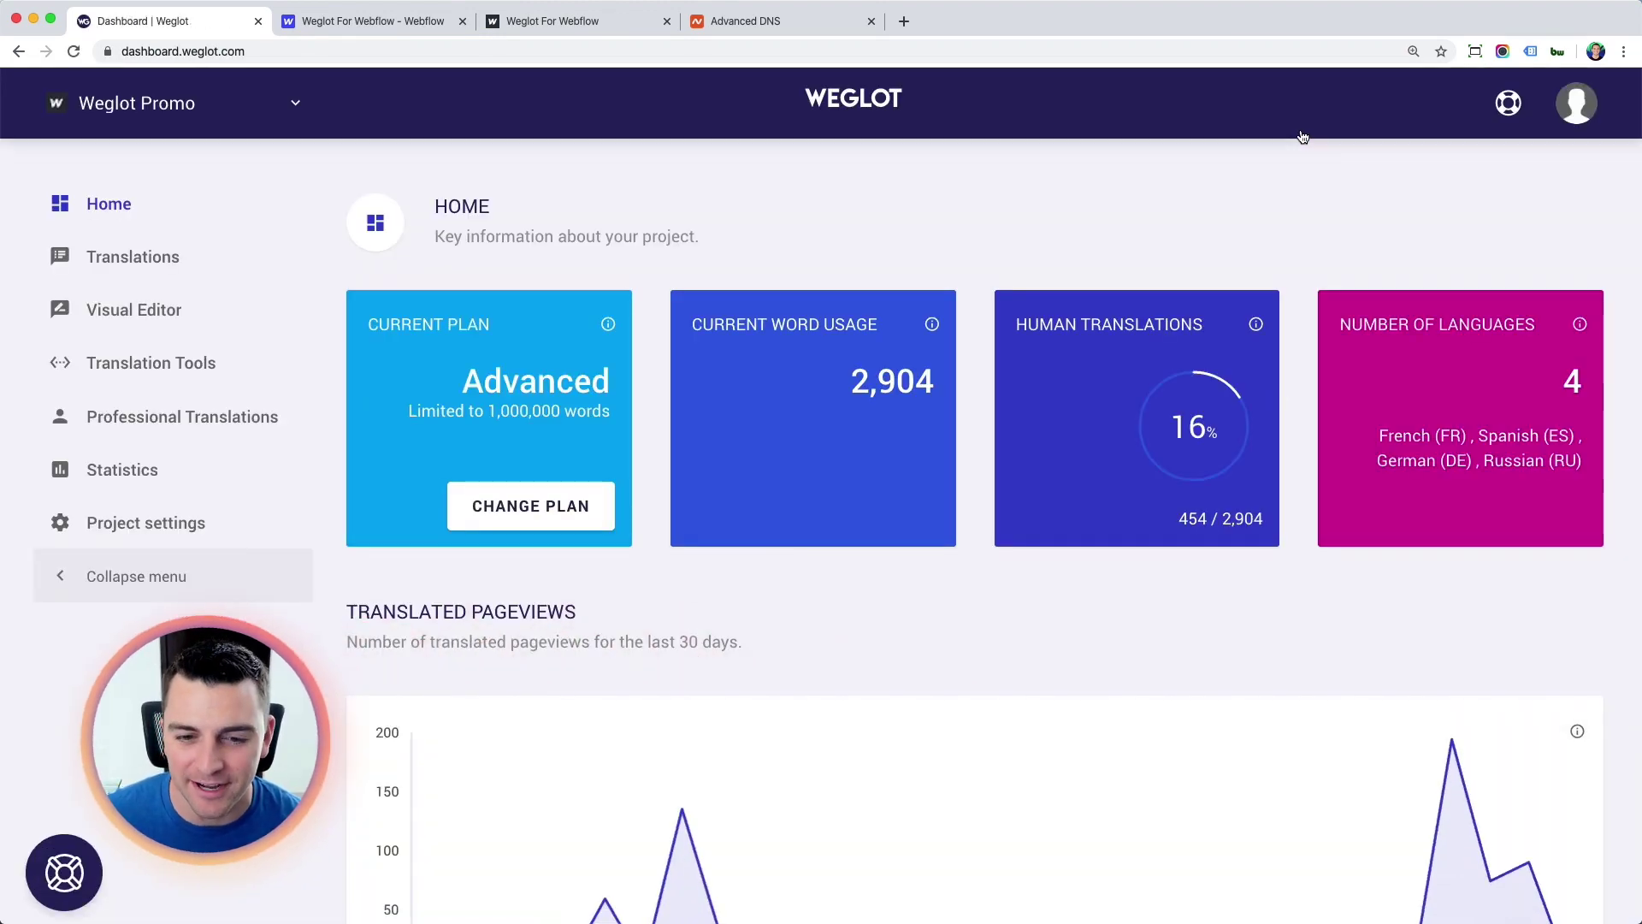
pyautogui.click(137, 101)
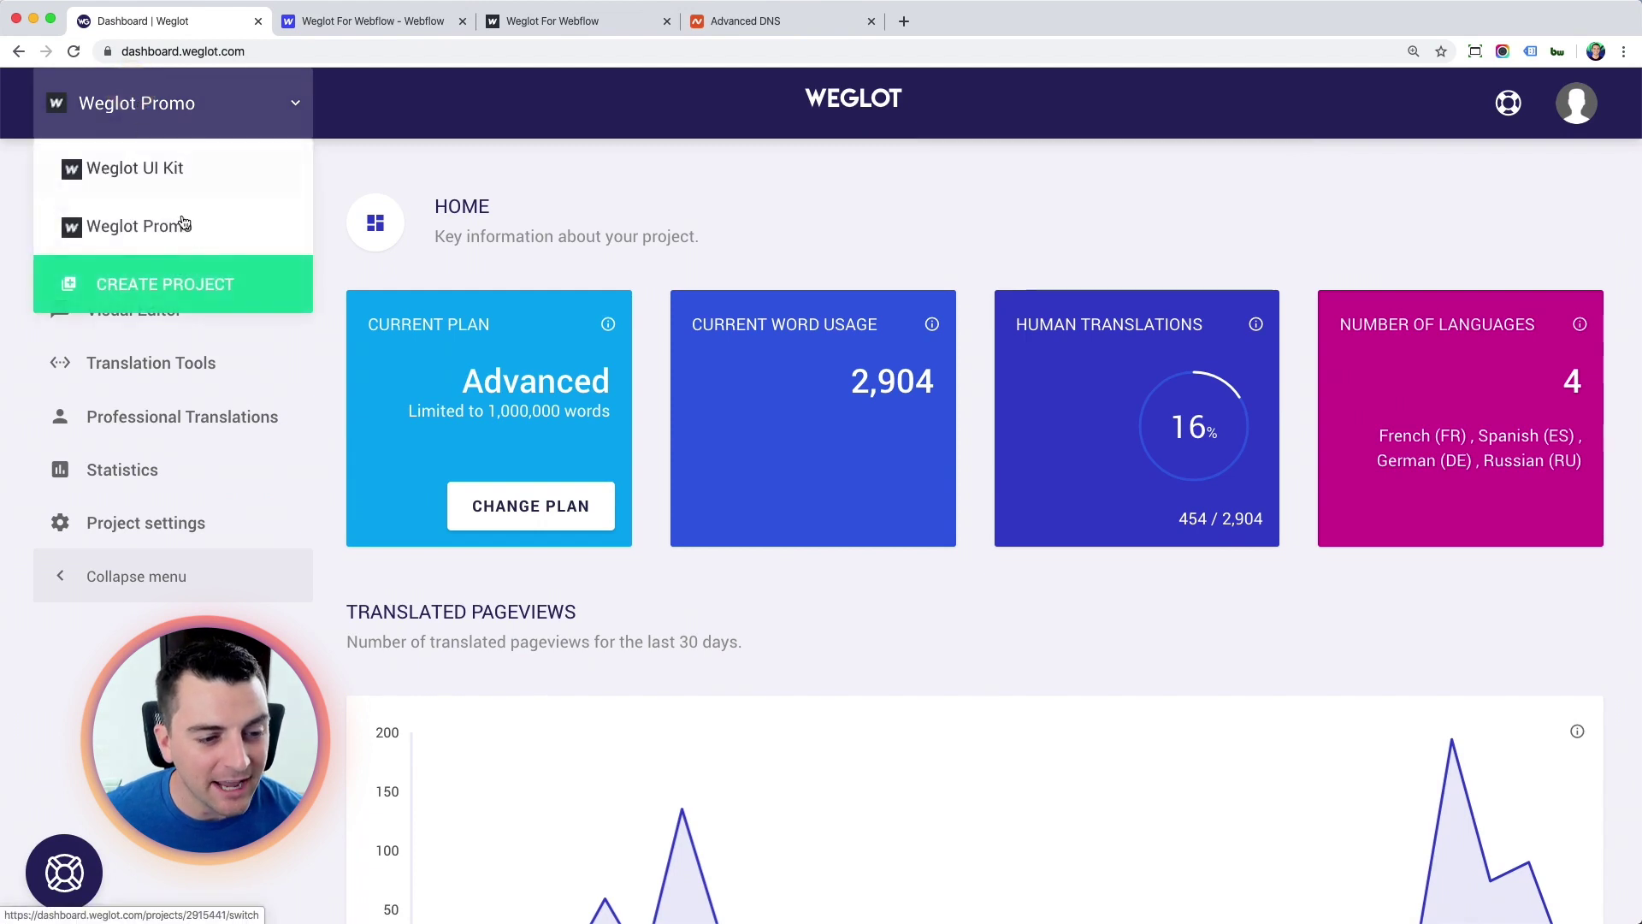
pyautogui.click(141, 304)
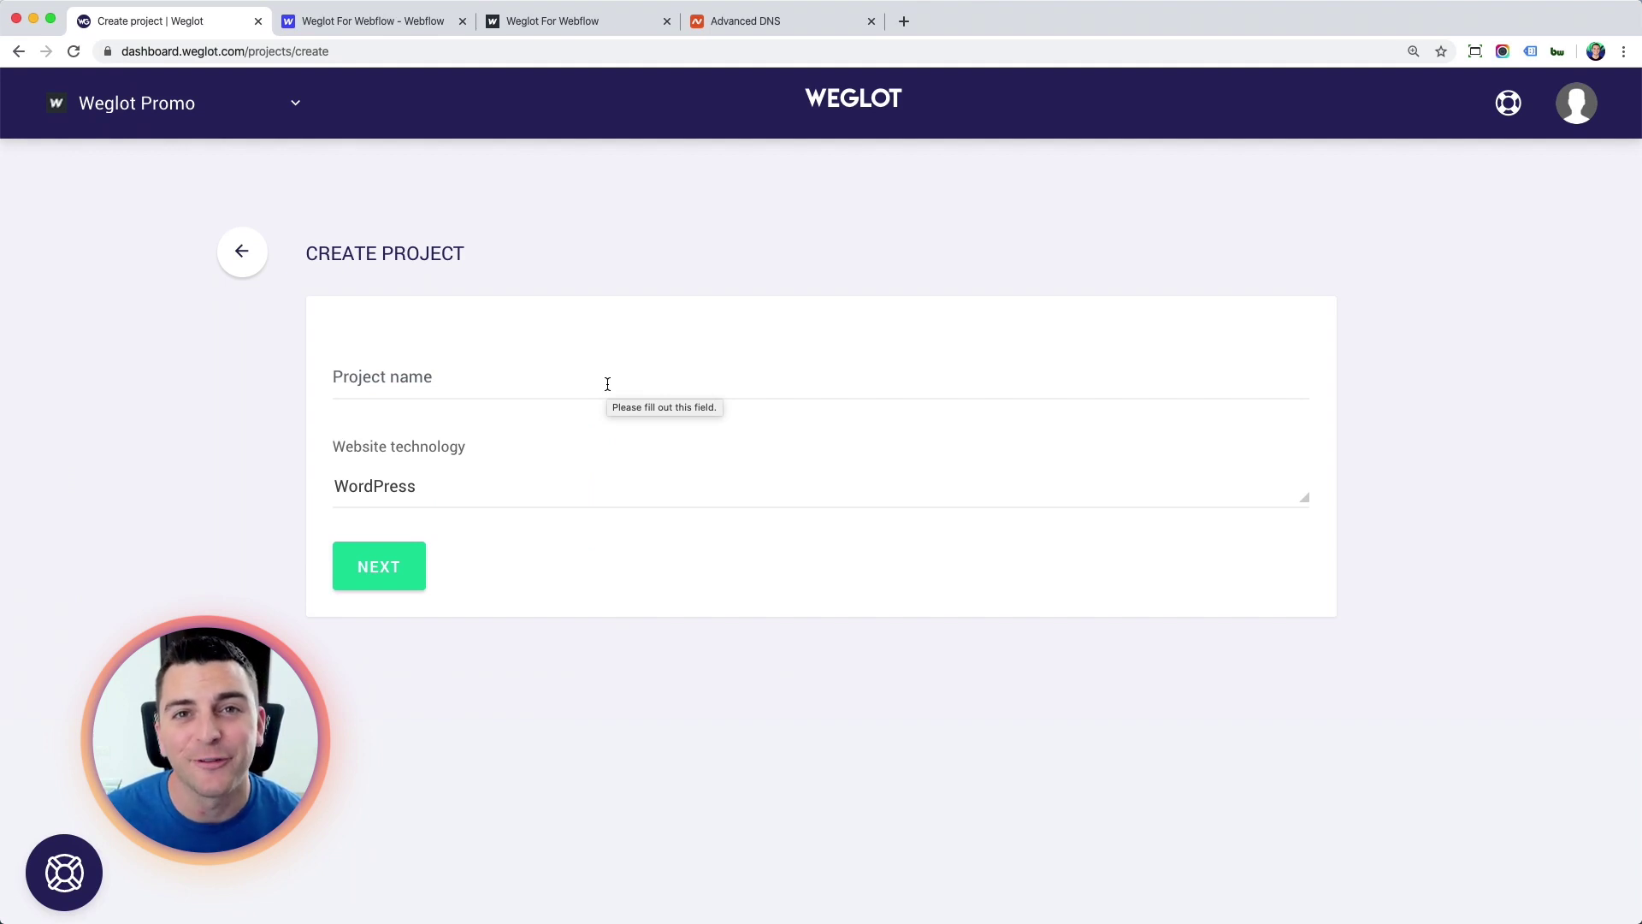
# Name the project 'Weglot for Webflow', choose Webflow as its website technology, and submit
pyautogui.click(606, 385)
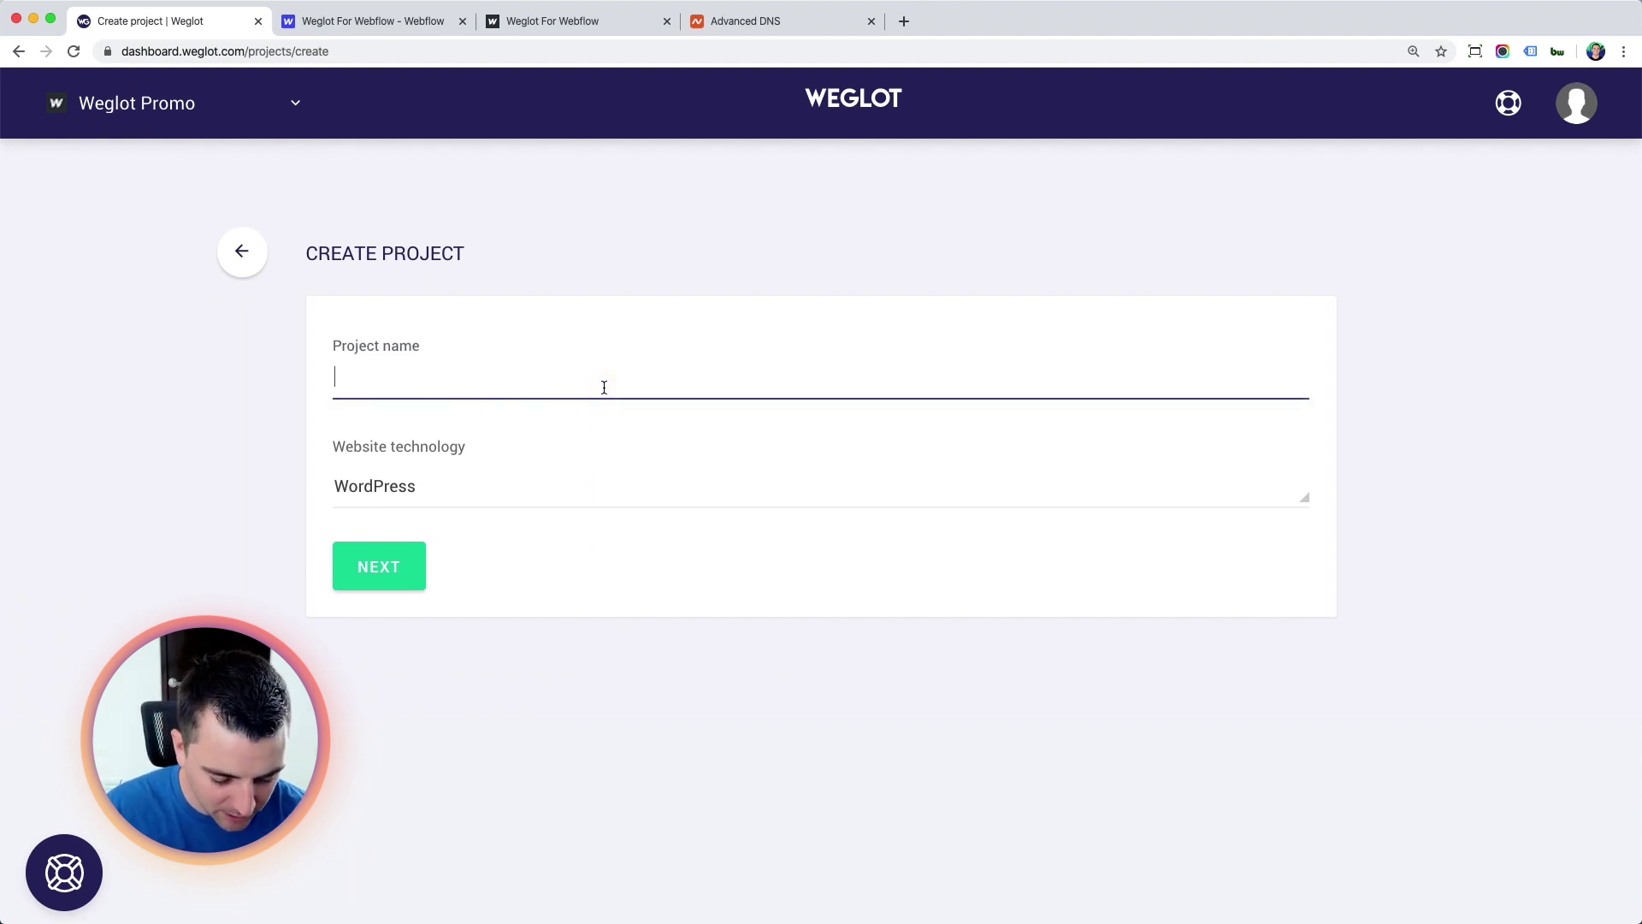
pyautogui.write('Weglo')
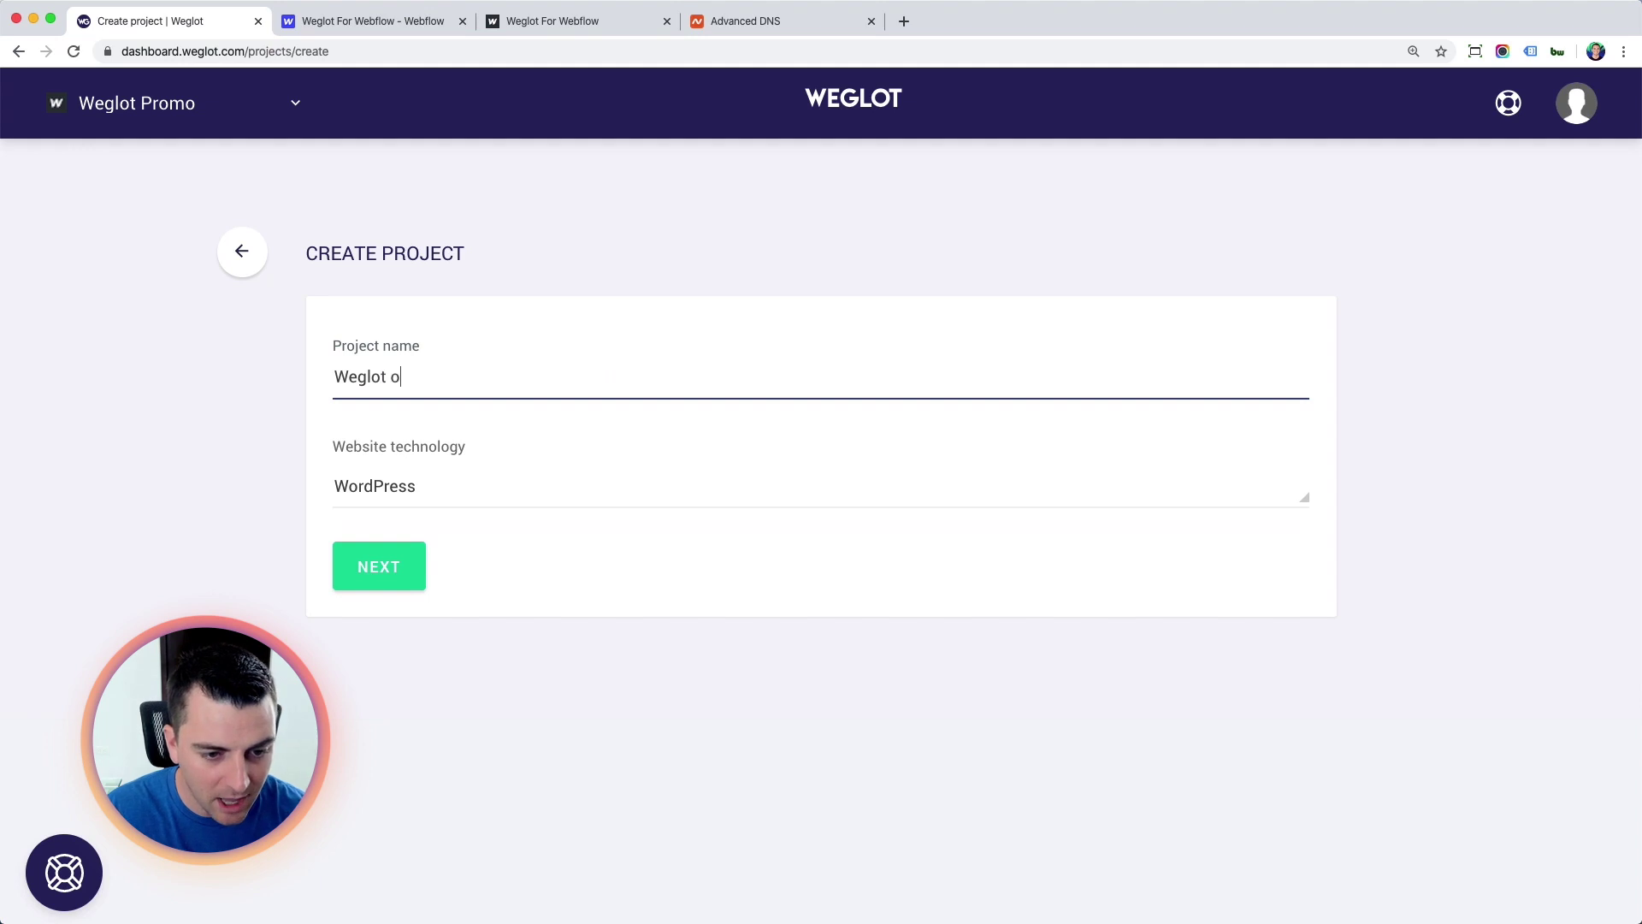
pyautogui.write('t for Webflow')
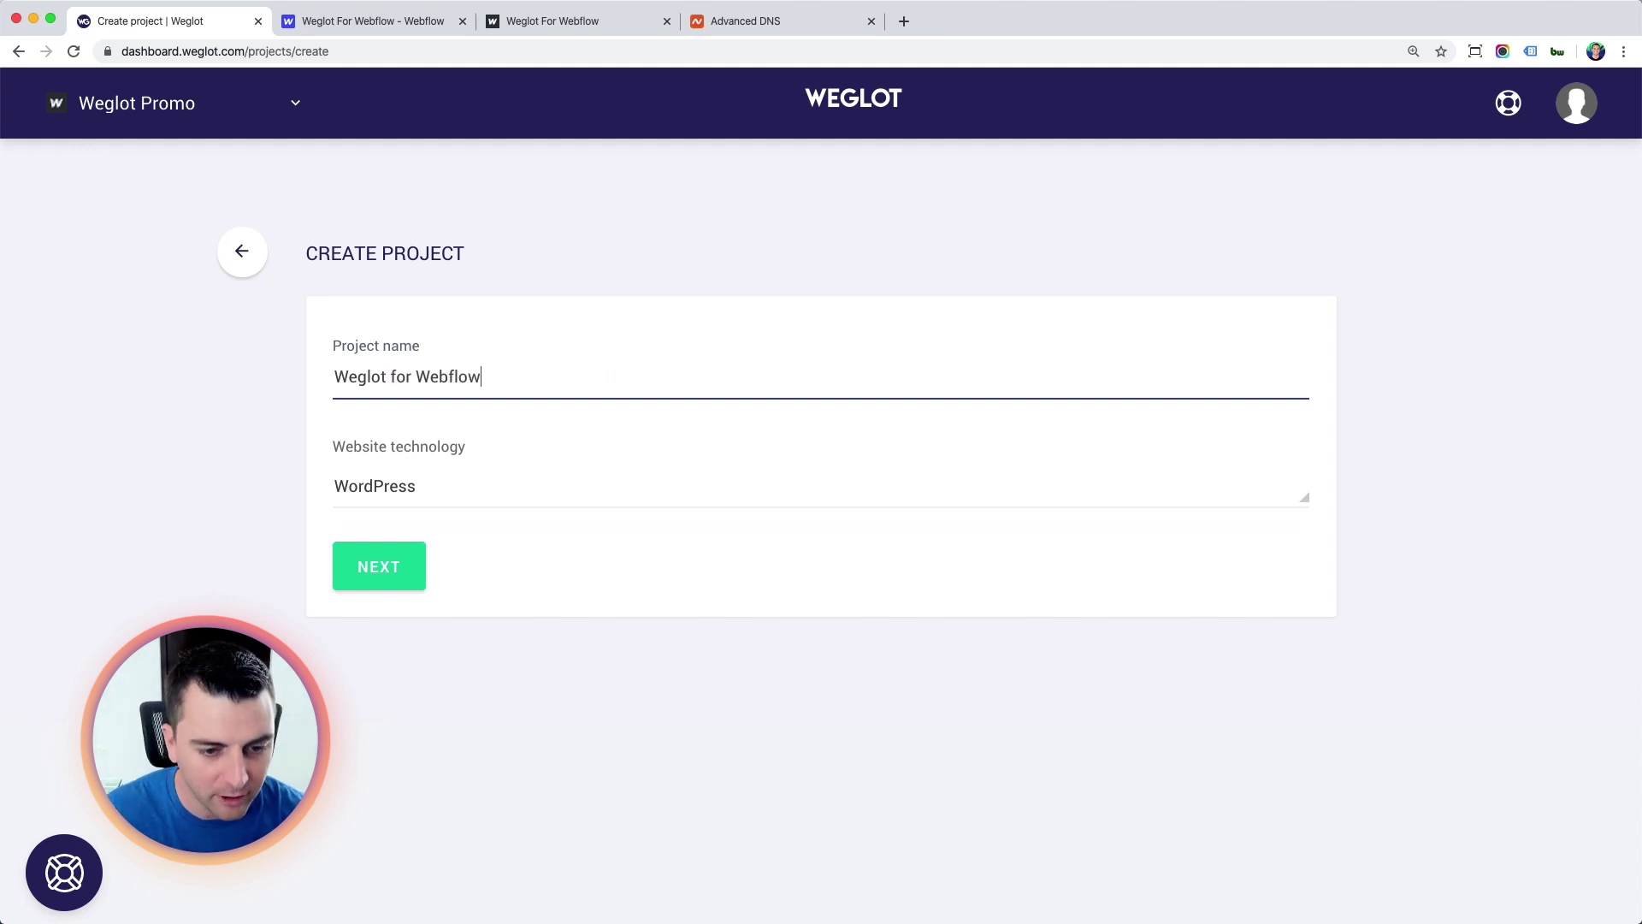
pyautogui.click(580, 494)
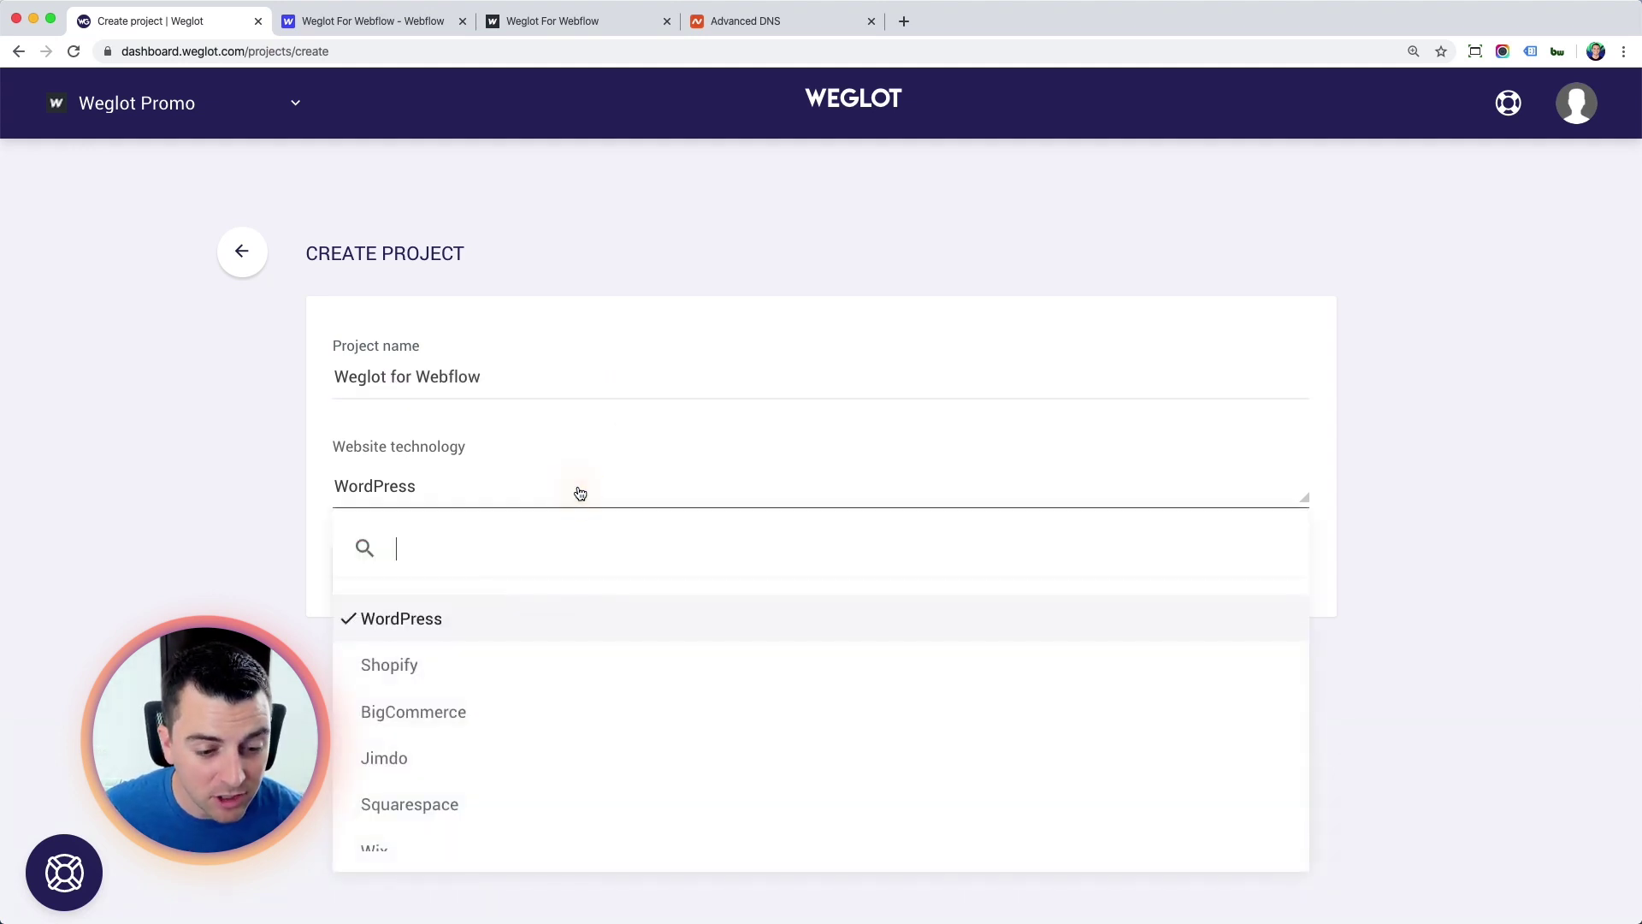
pyautogui.scroll(-5, 533, 690)
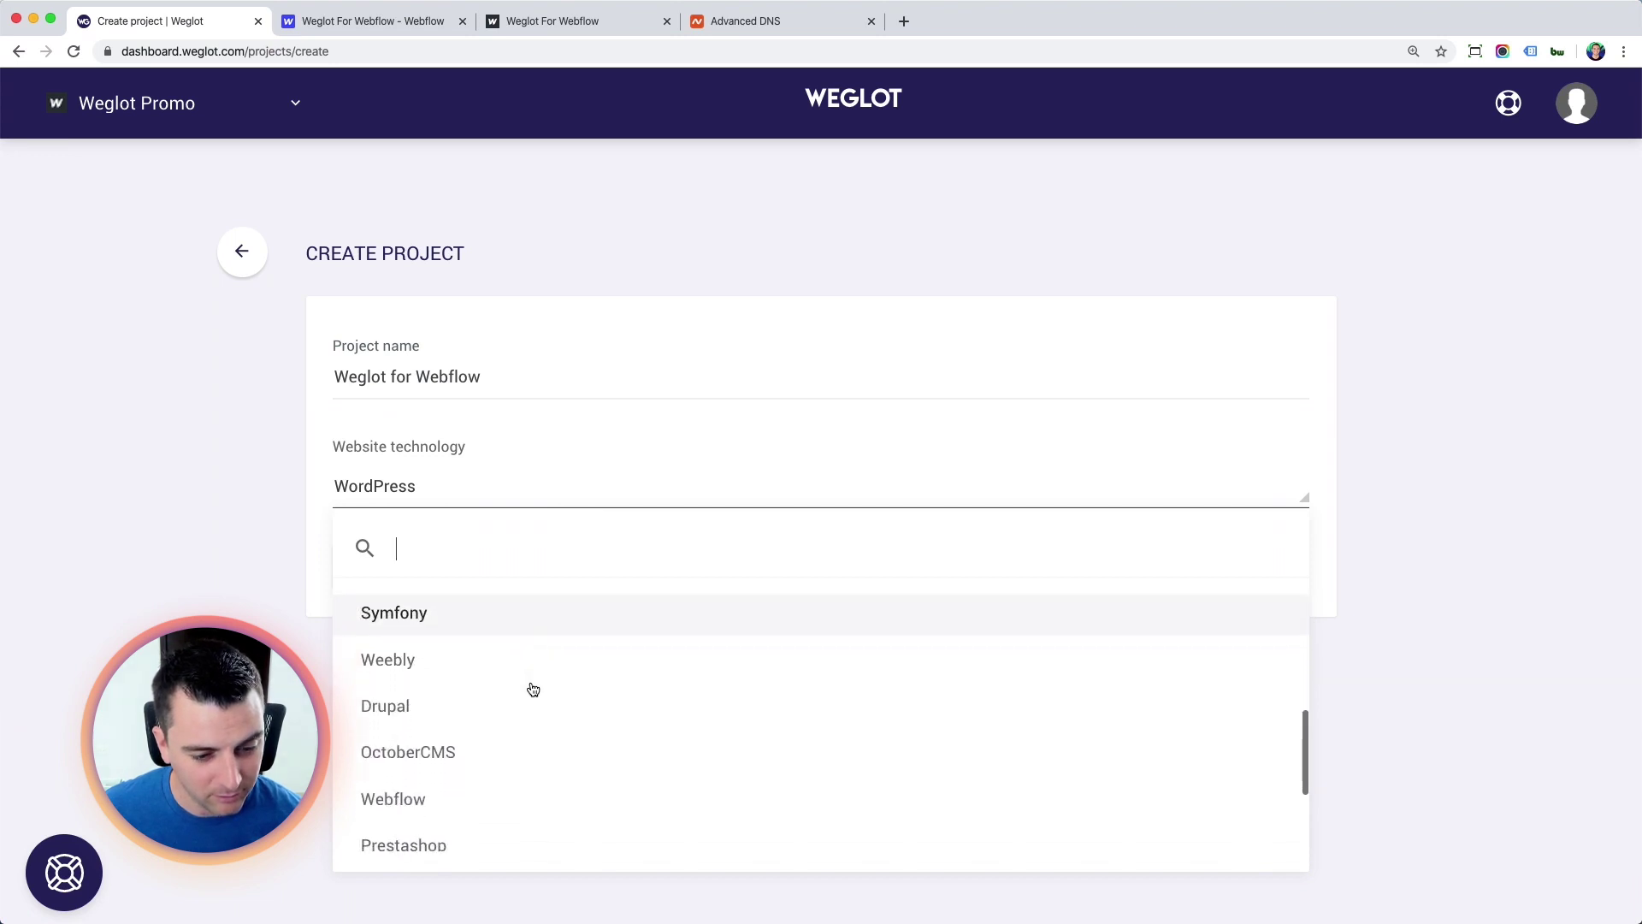
pyautogui.scroll(-2, 533, 689)
pyautogui.click(440, 700)
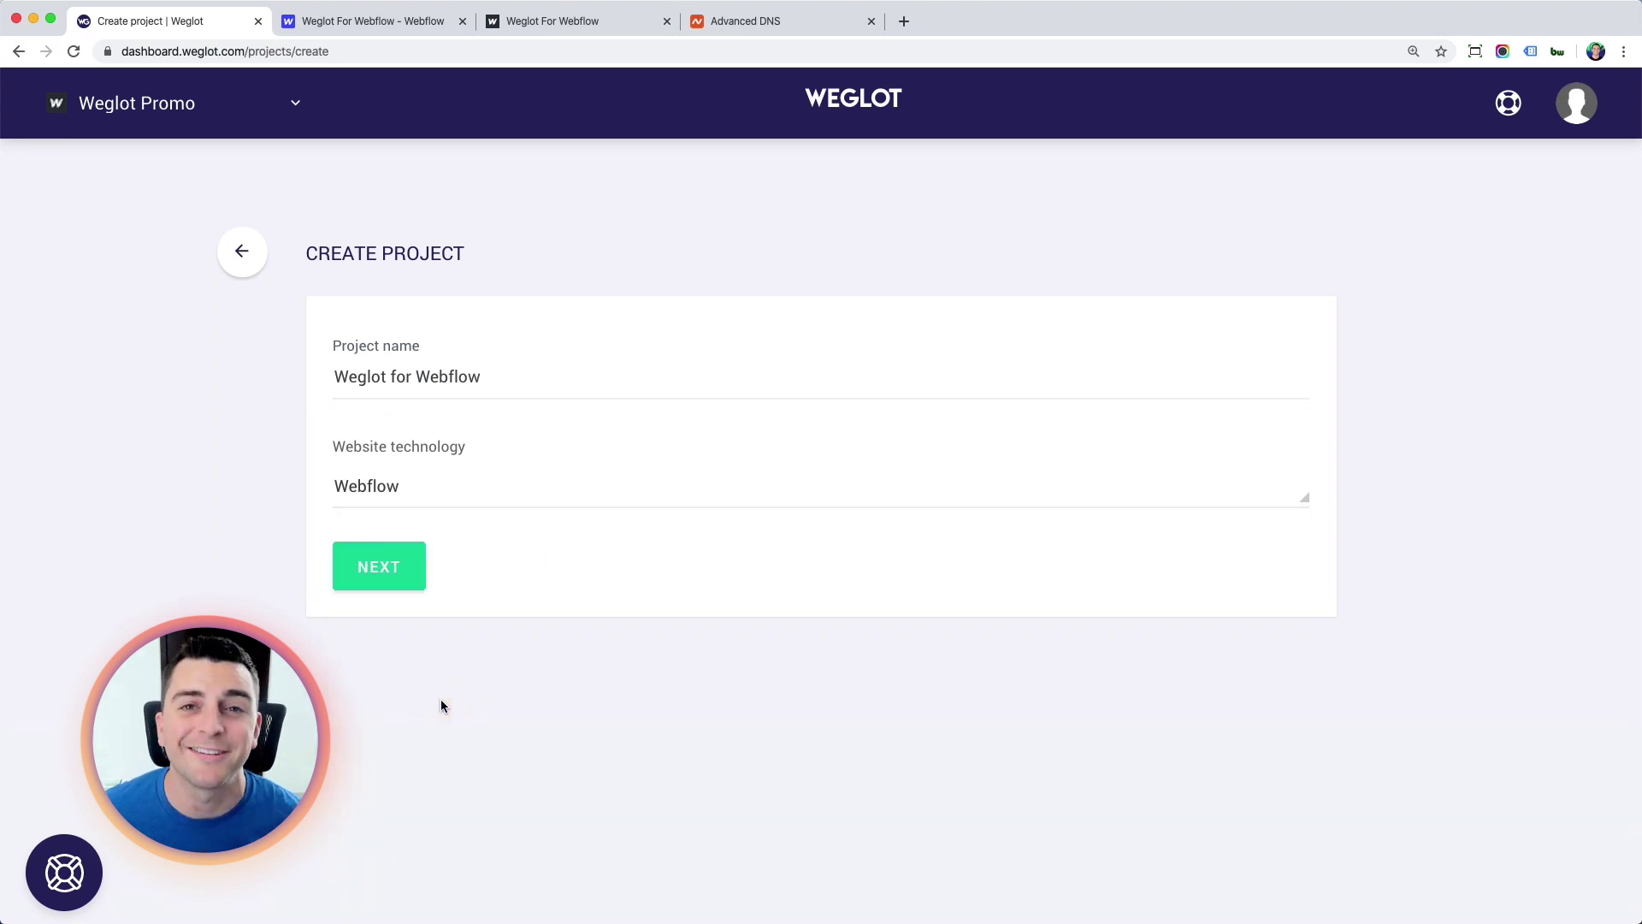
pyautogui.click(380, 569)
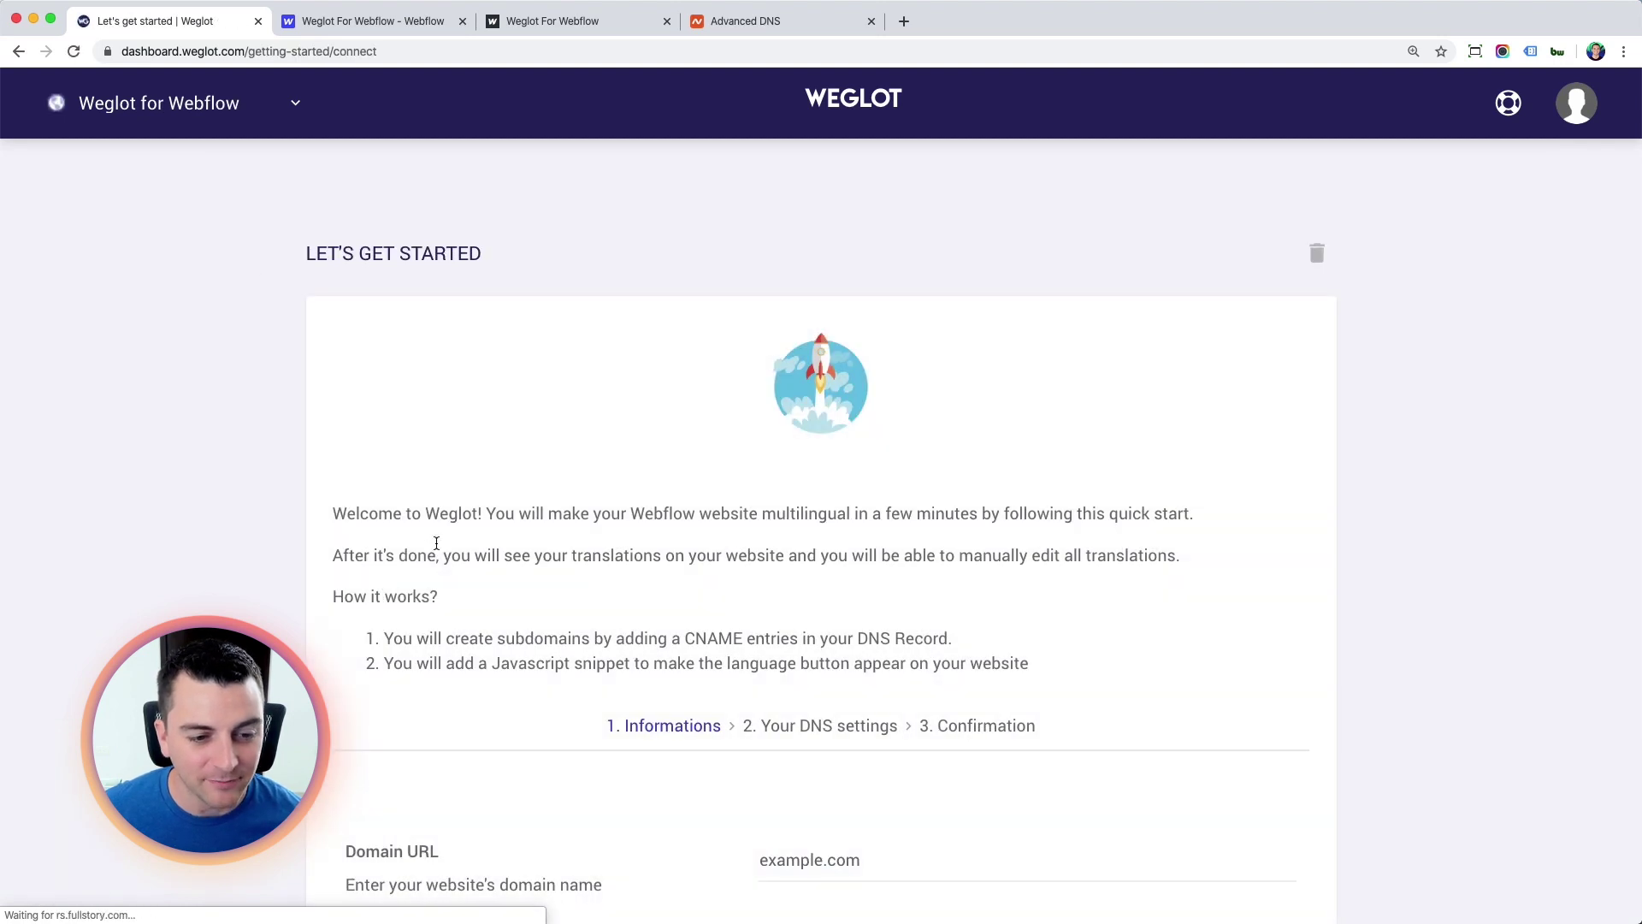
# Review the Domain URL, language fields and Other Possible Integrations, then select the Domain URL field
pyautogui.scroll(-5, 436, 544)
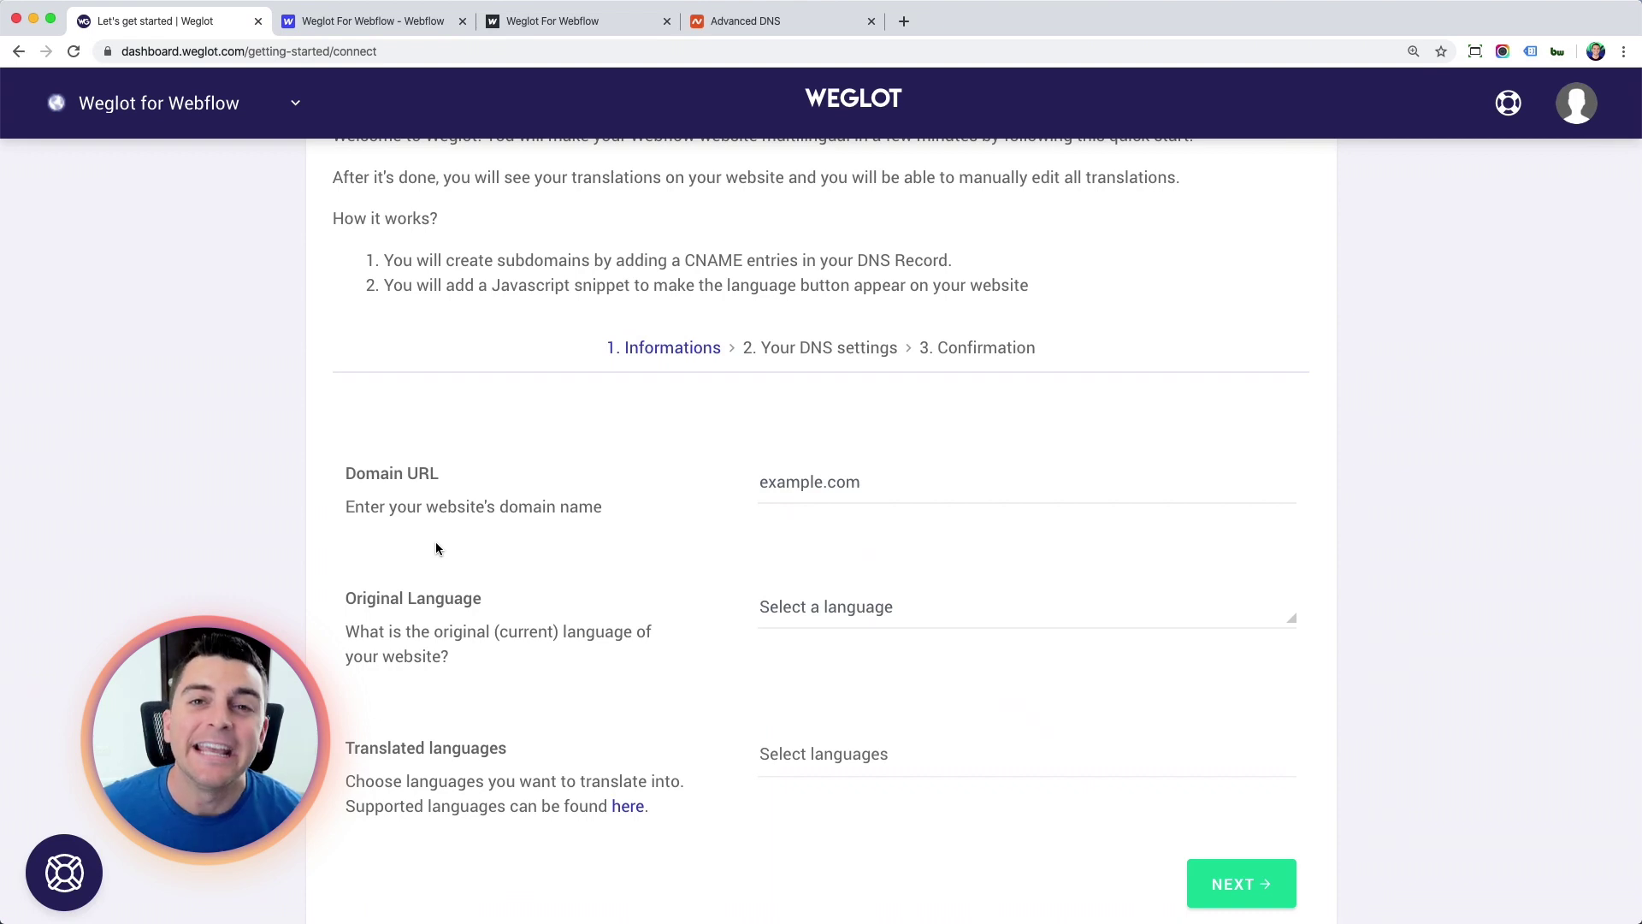
pyautogui.scroll(-3, 436, 547)
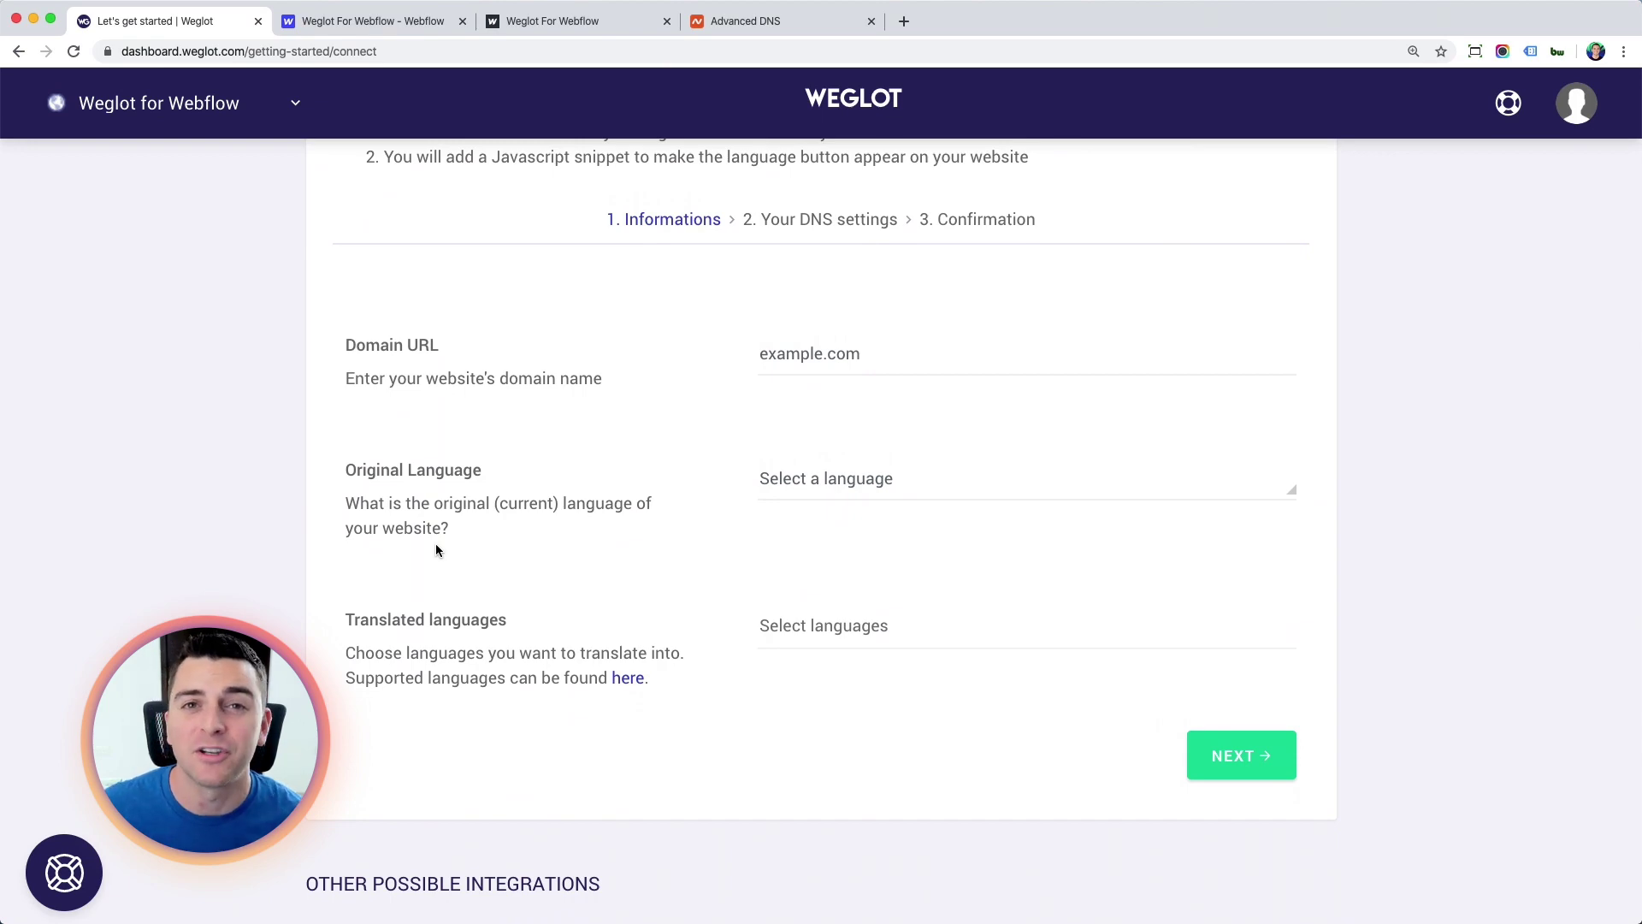
pyautogui.scroll(-7, 434, 547)
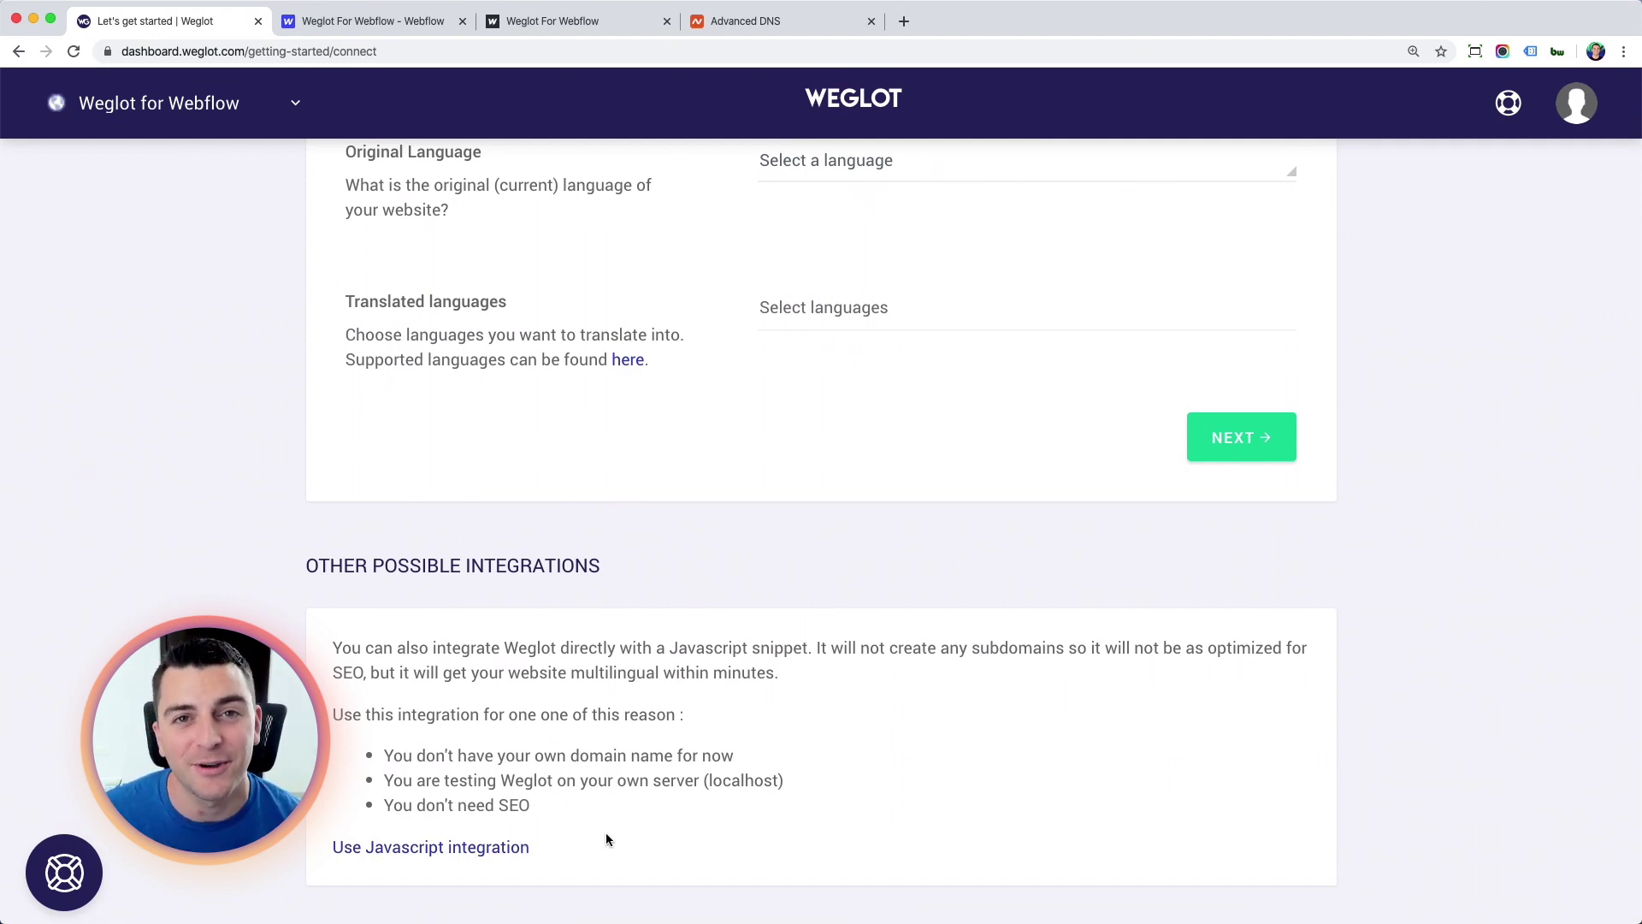
pyautogui.scroll(9, 606, 833)
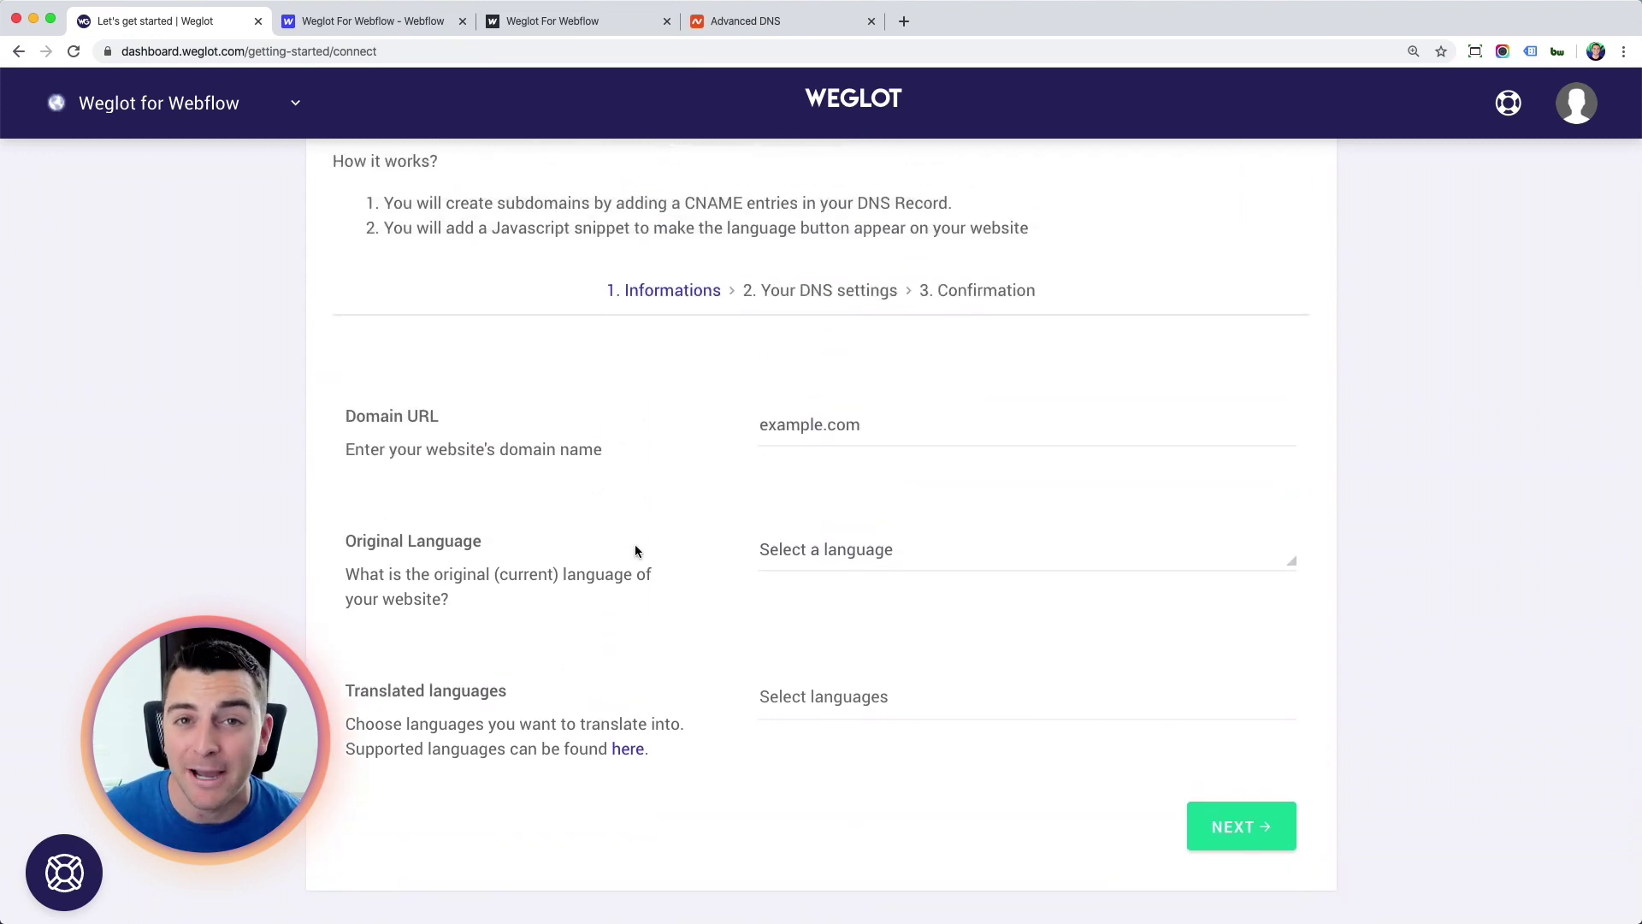
pyautogui.scroll(-9, 635, 551)
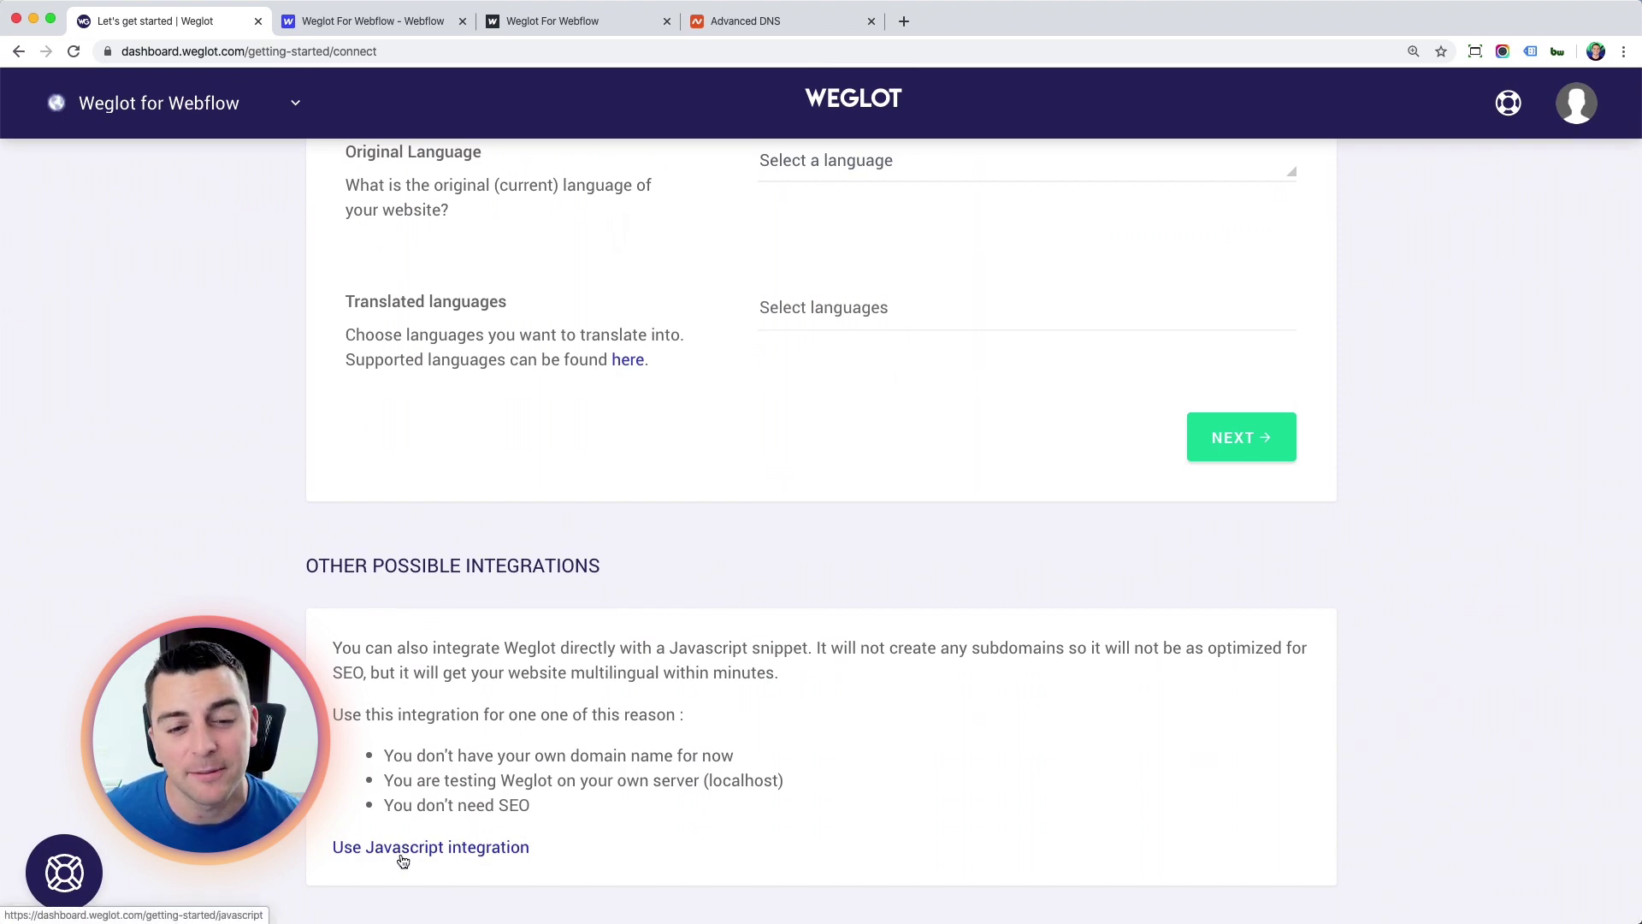
pyautogui.scroll(8, 402, 858)
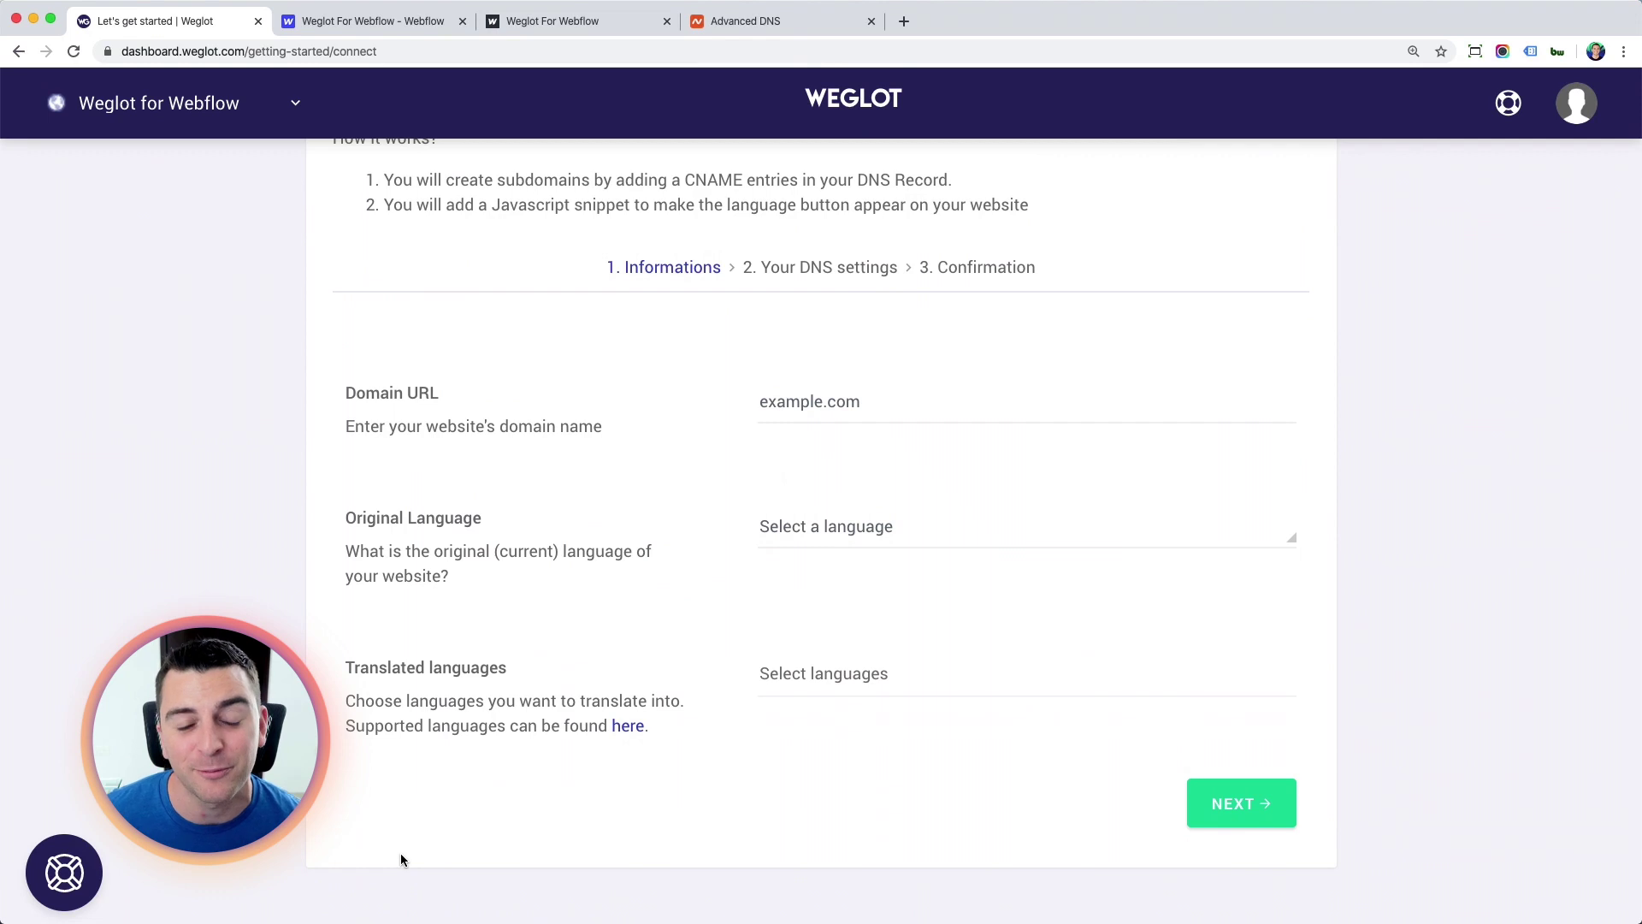
pyautogui.click(855, 405)
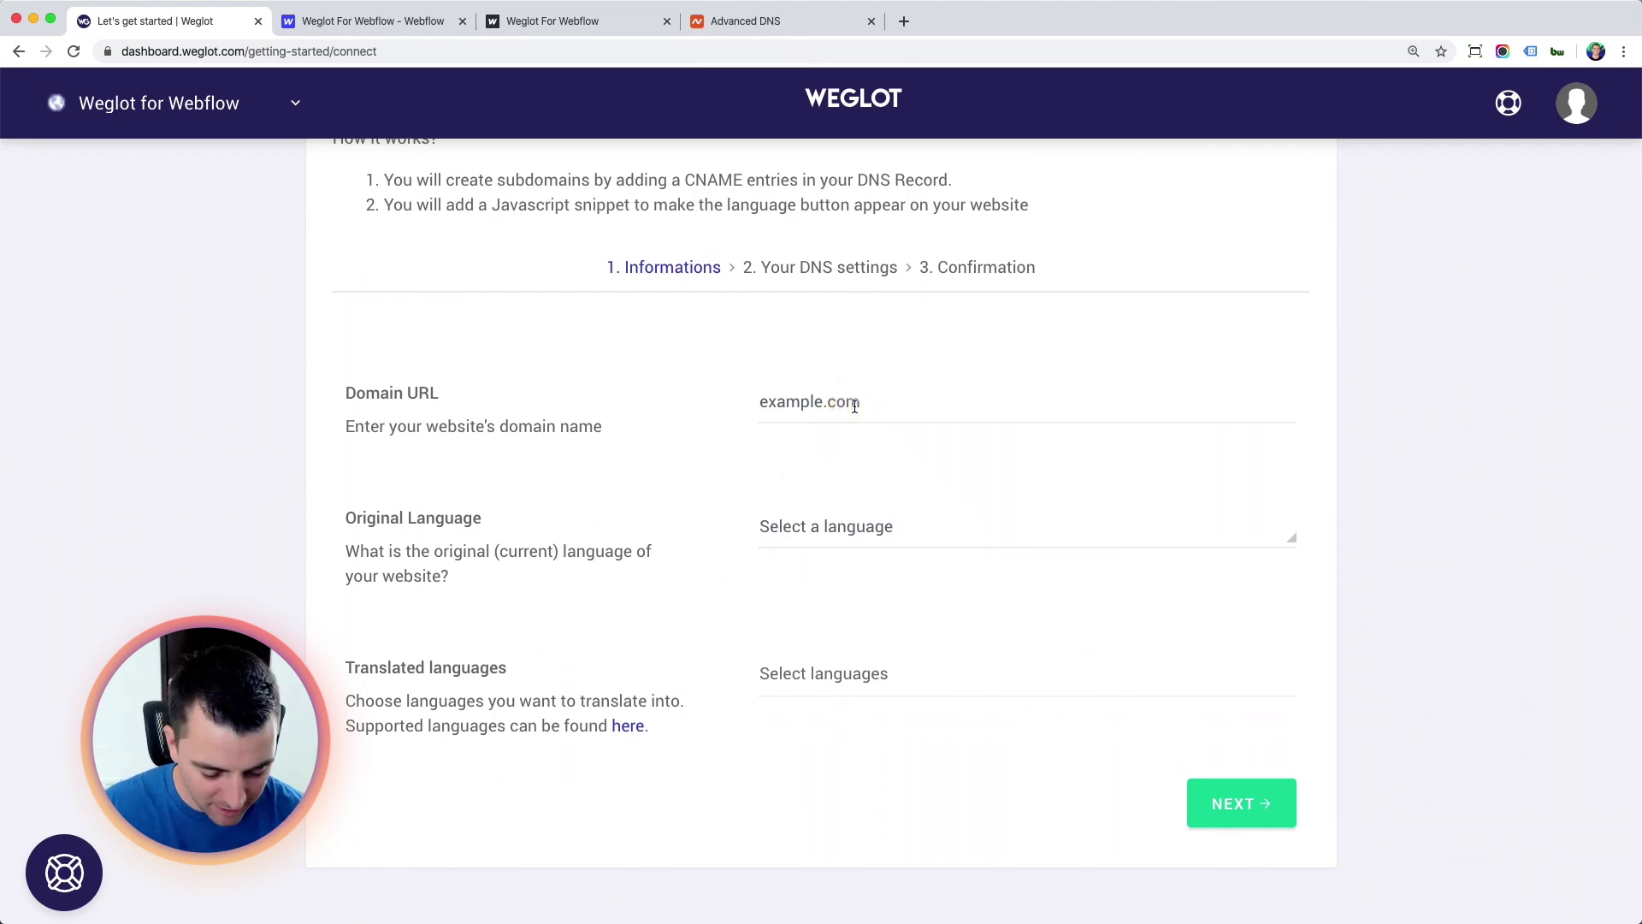
# Enter finsweet.rocks as the domain with English as the original language
pyautogui.write('finsweet')
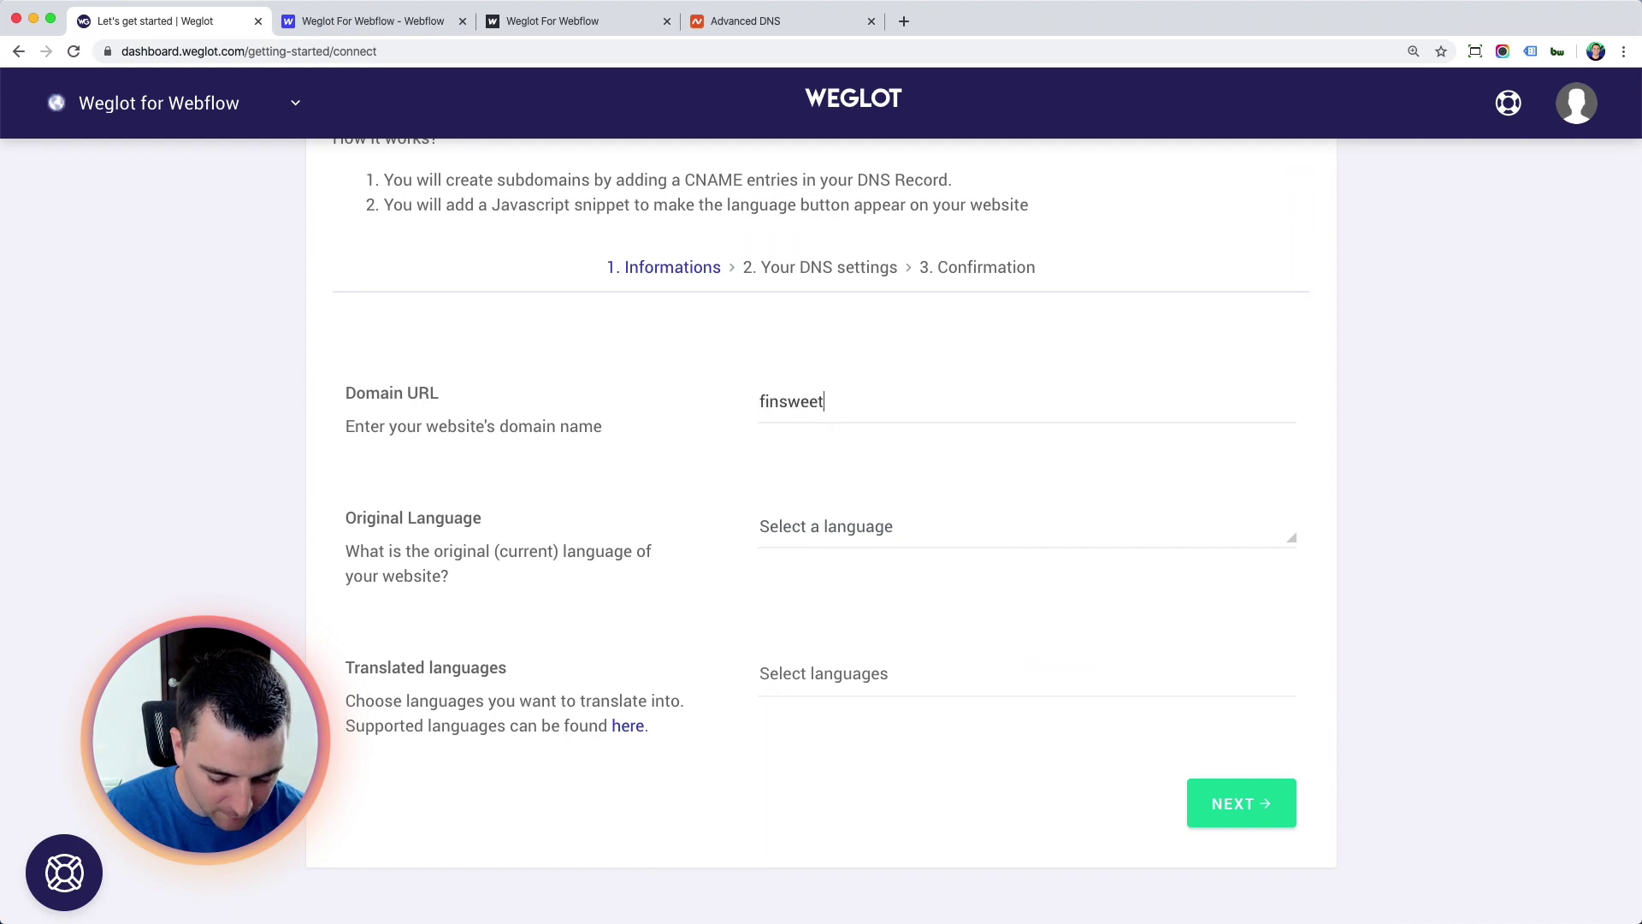
pyautogui.write('.rocks')
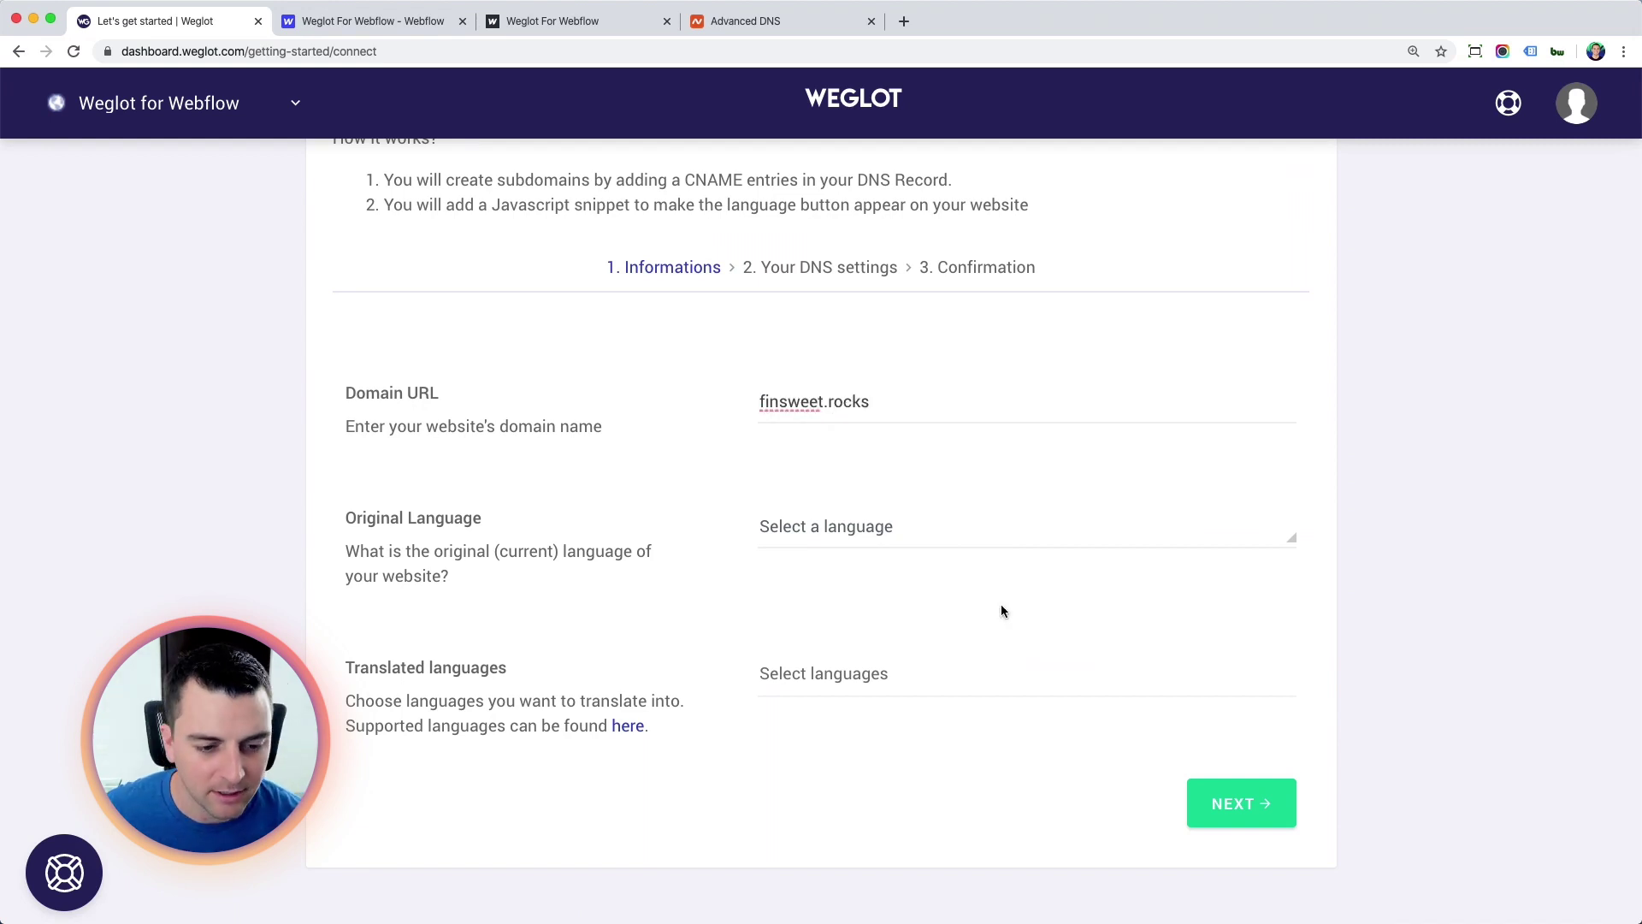
pyautogui.click(855, 526)
pyautogui.write('eng')
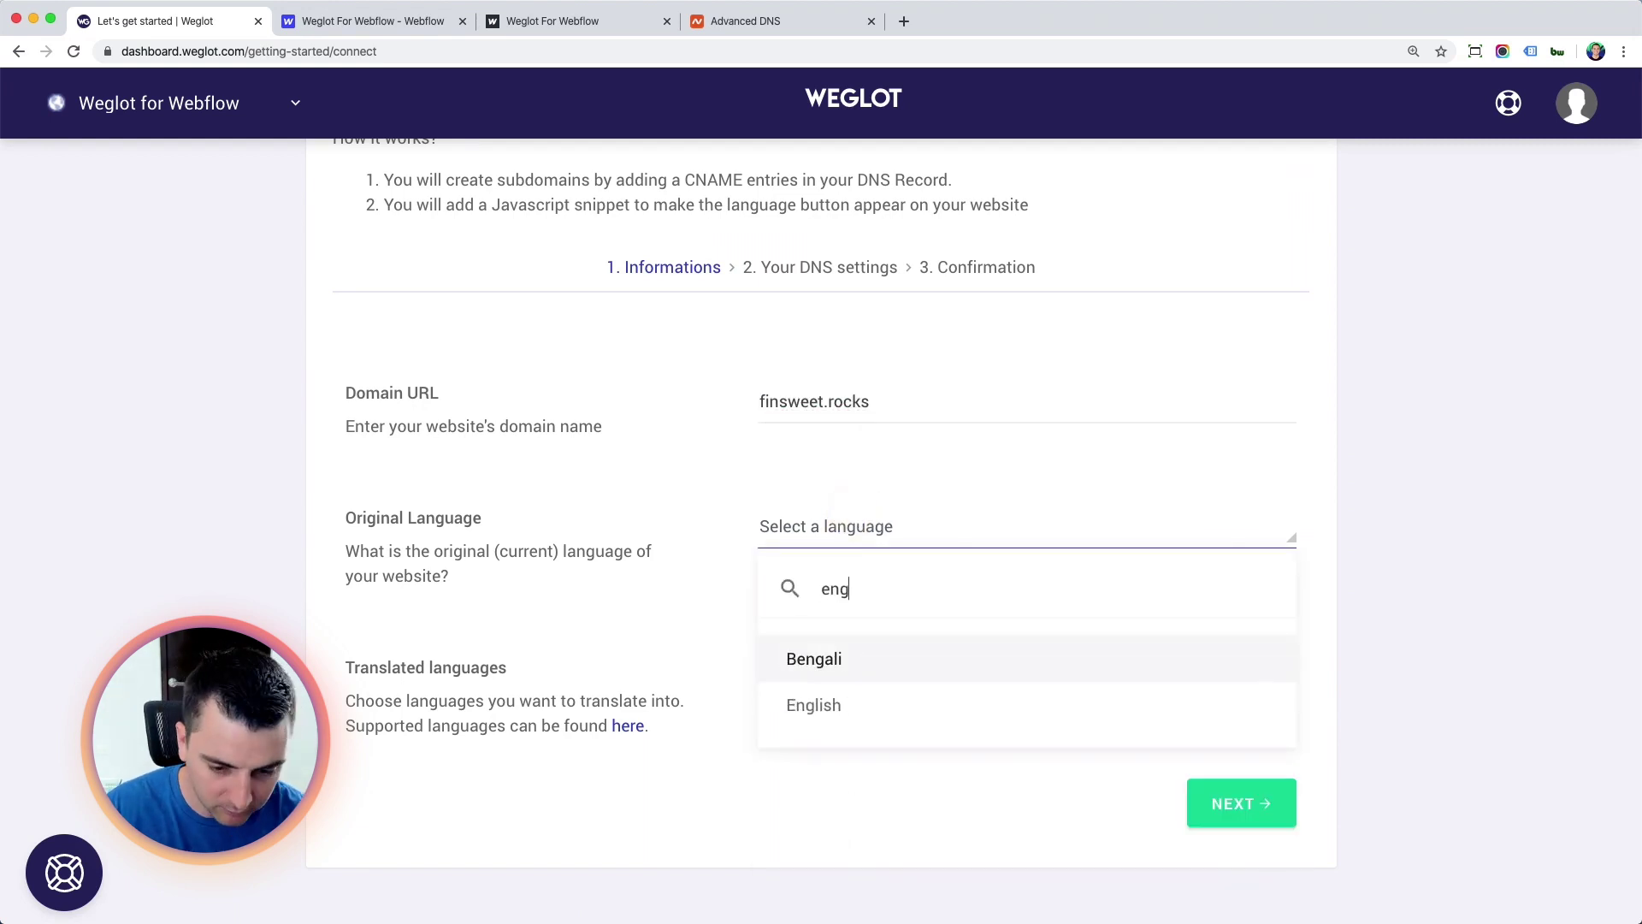
pyautogui.click(856, 703)
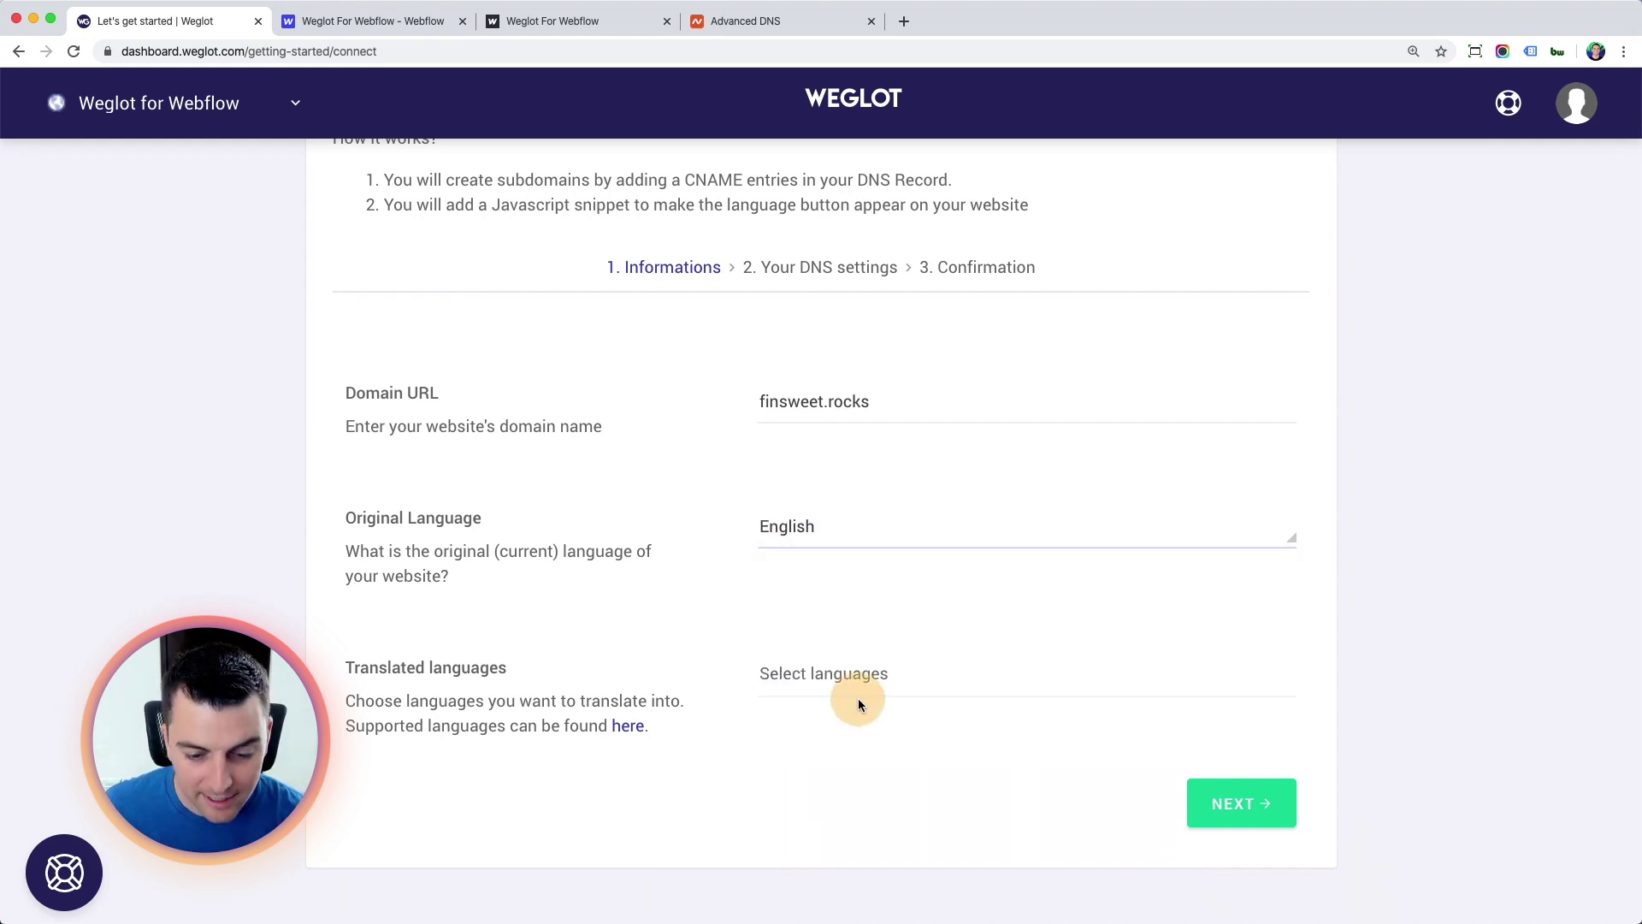
# Add Spanish, German, French and Russian as translated languages and continue
pyautogui.click(898, 673)
pyautogui.write('spa')
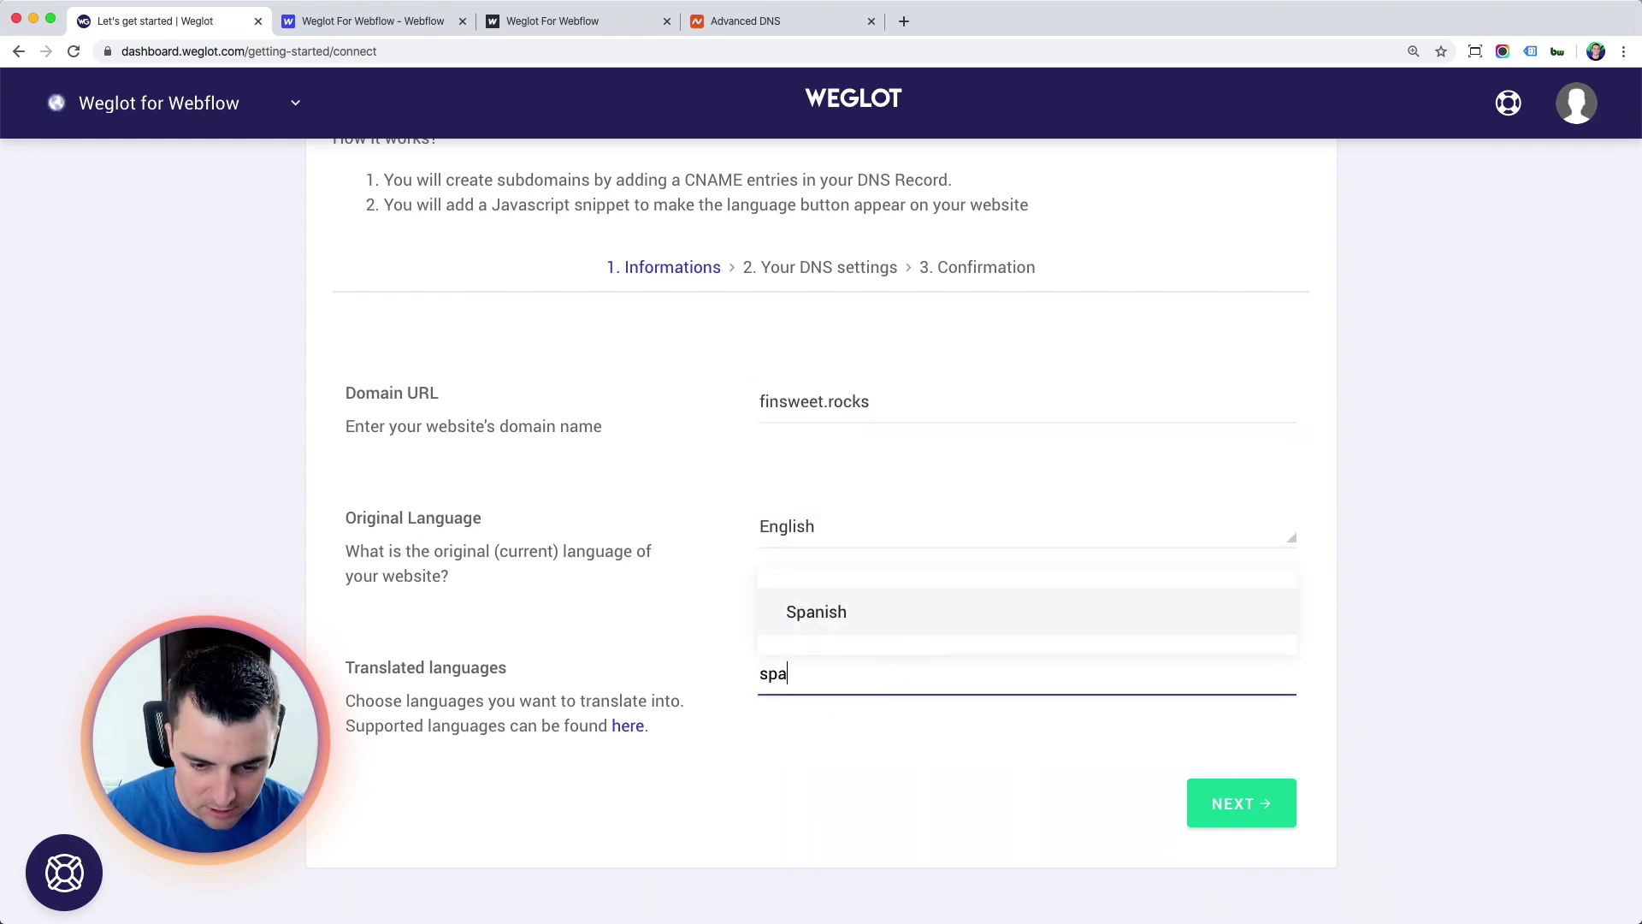
pyautogui.press('Return')
pyautogui.write('ger')
pyautogui.press('Return')
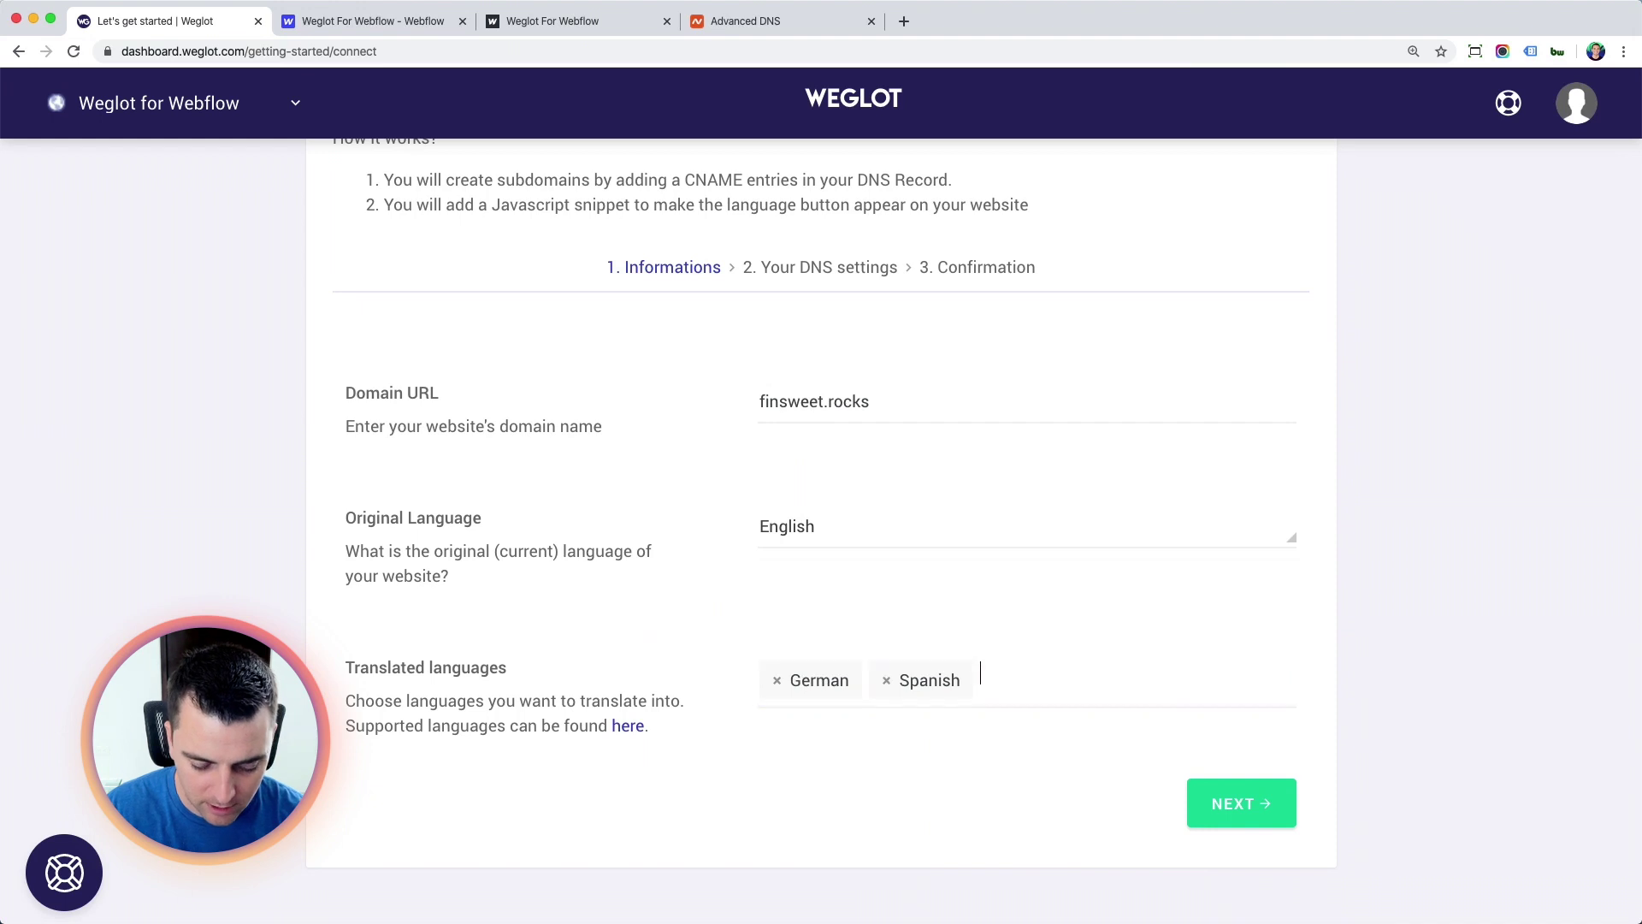
pyautogui.write('fre')
pyautogui.press('Return')
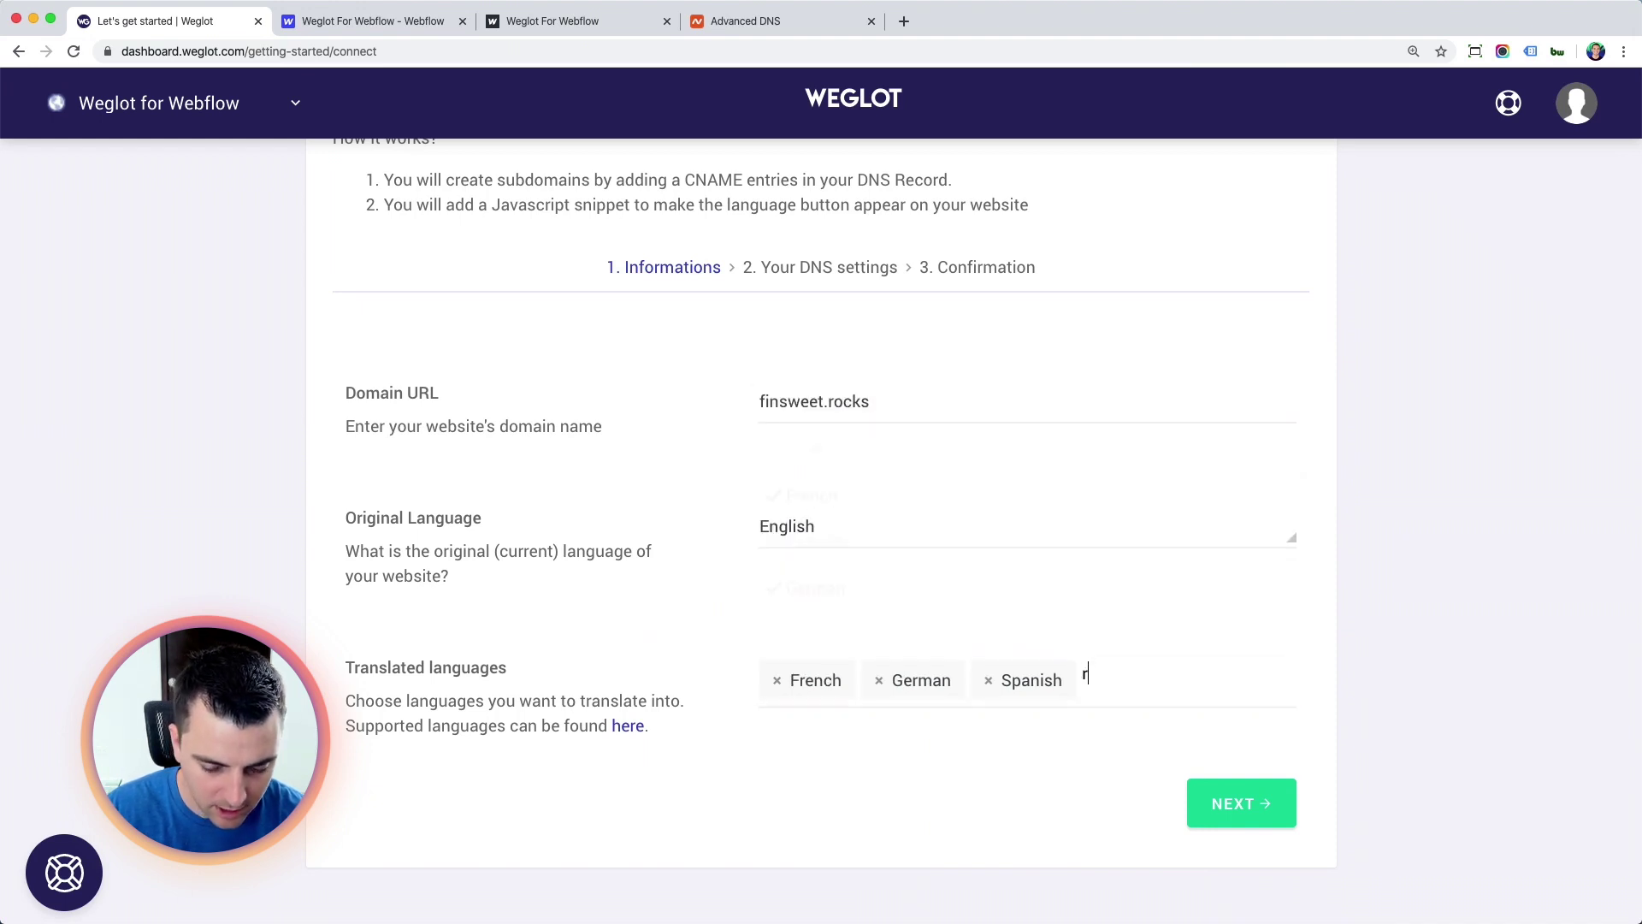
pyautogui.write('rus')
pyautogui.press('Down')
pyautogui.press('Return')
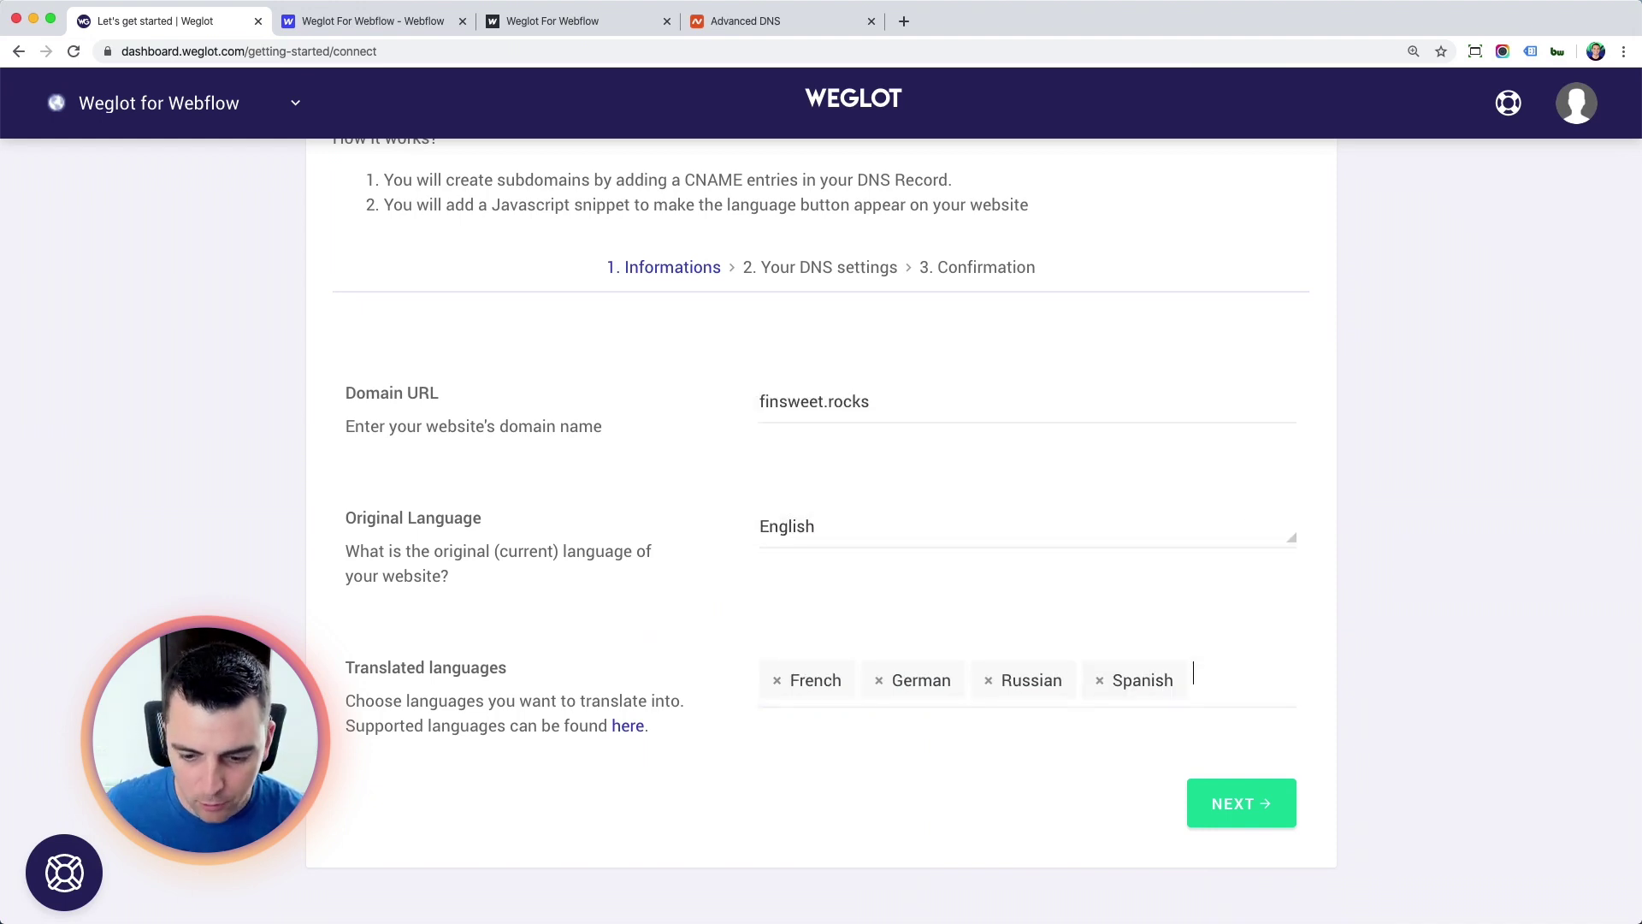
pyautogui.click(1265, 802)
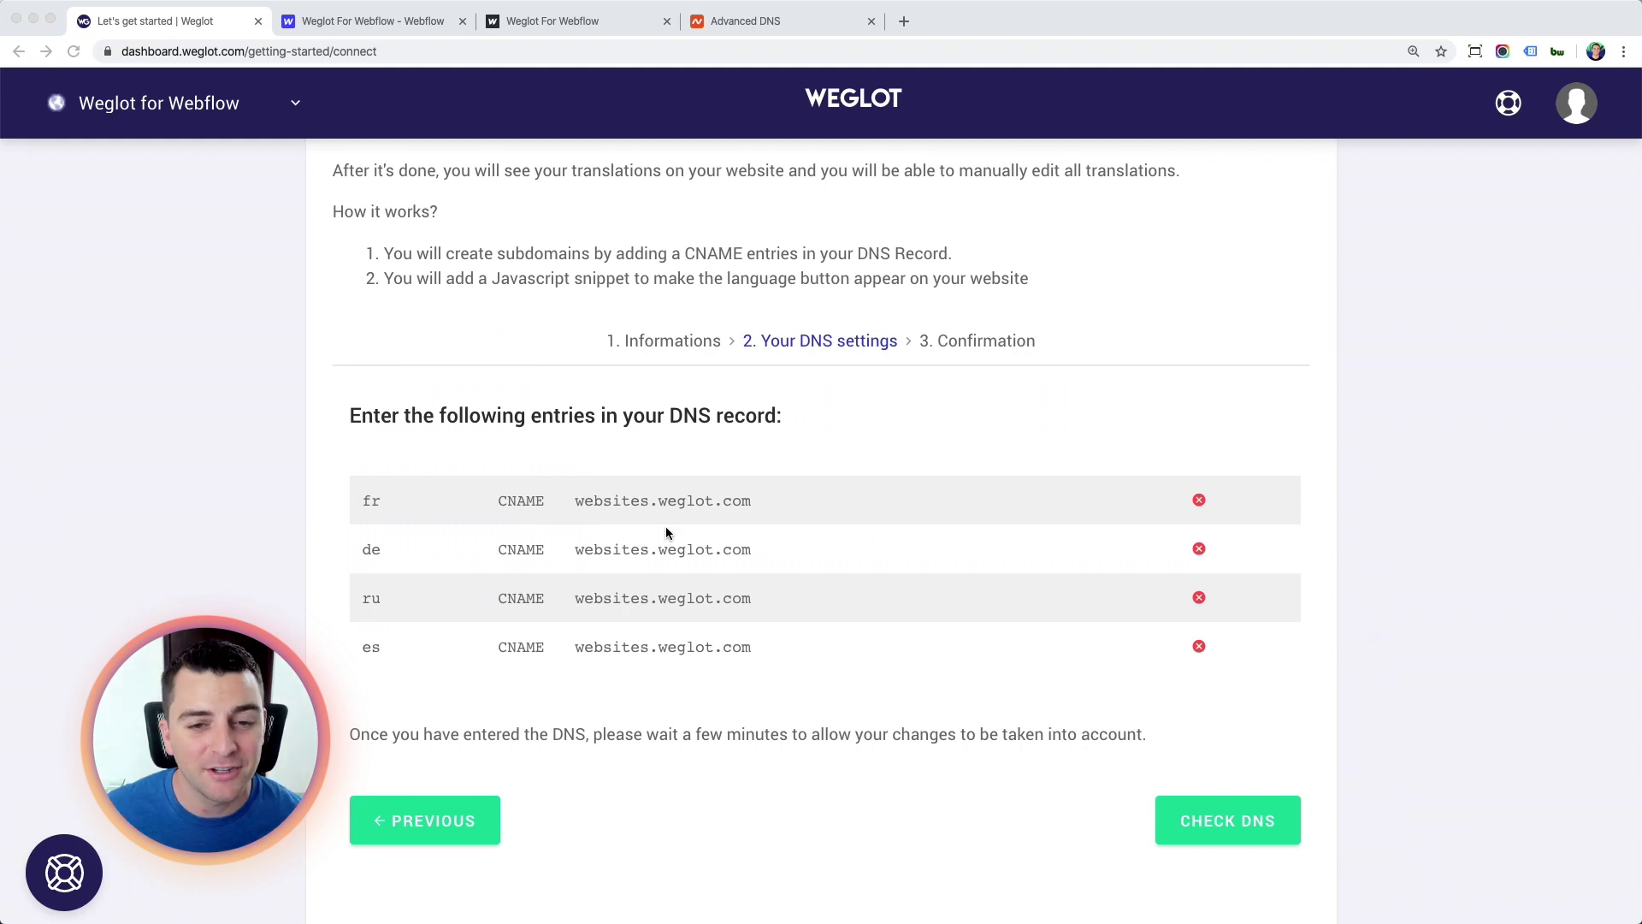
# Copy the websites.weglot.com target from the fr row and go to the domain's Advanced DNS page
pyautogui.click(576, 521)
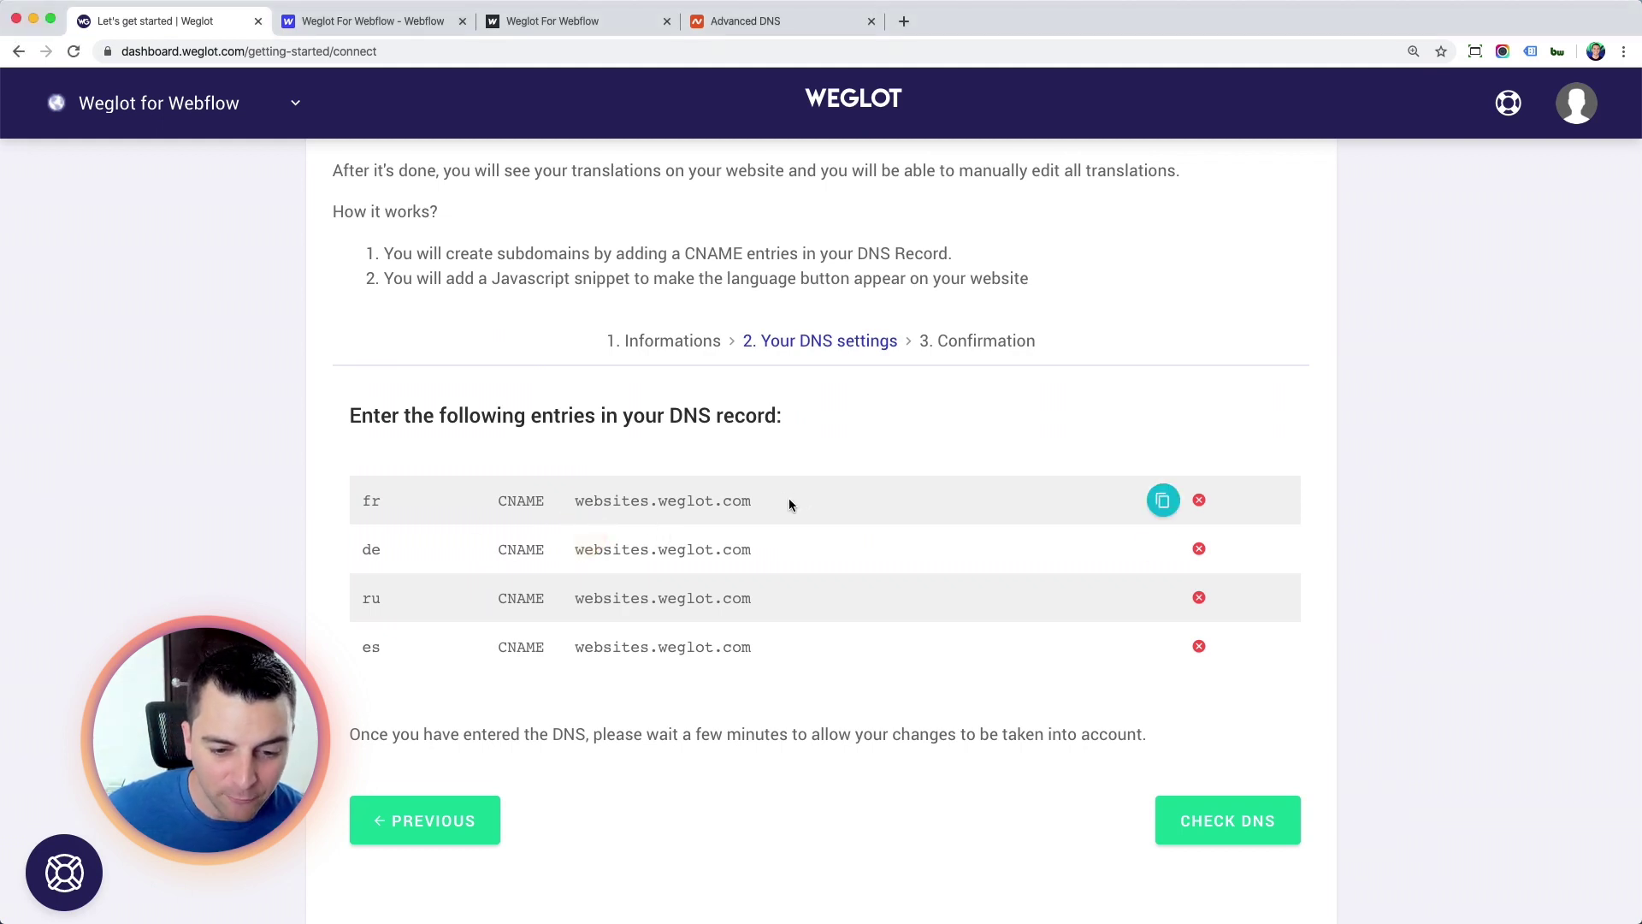
pyautogui.moveTo(787, 505); pyautogui.dragTo(575, 504)
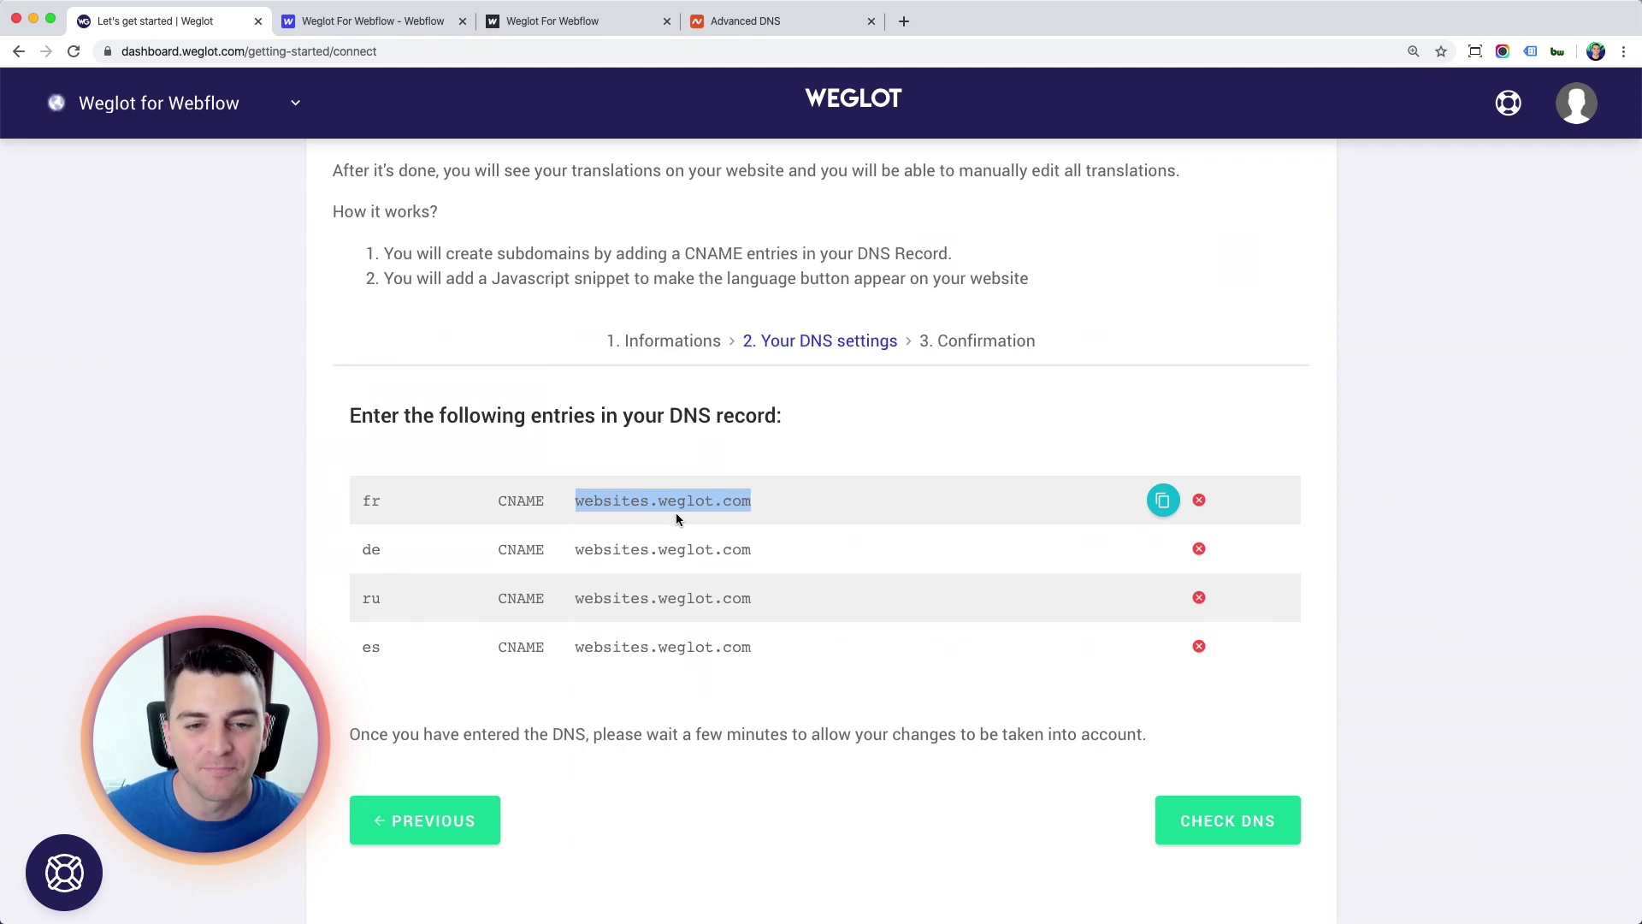
pyautogui.click(800, 22)
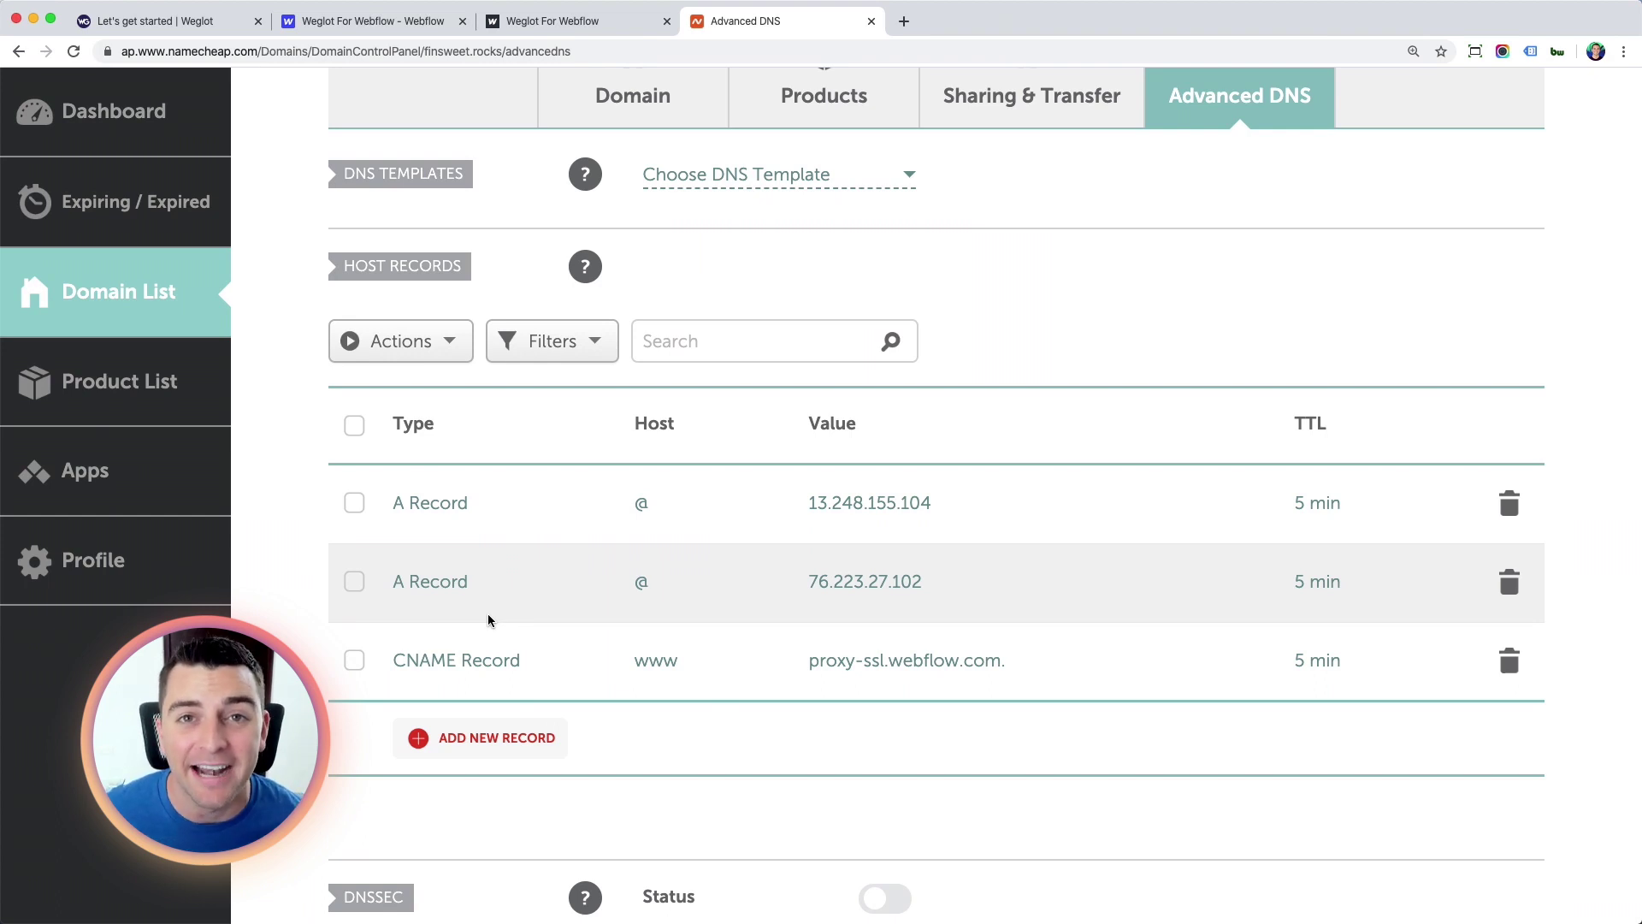
# Add and save CNAME records fr and de pointing to websites.weglot.com
pyautogui.click(484, 739)
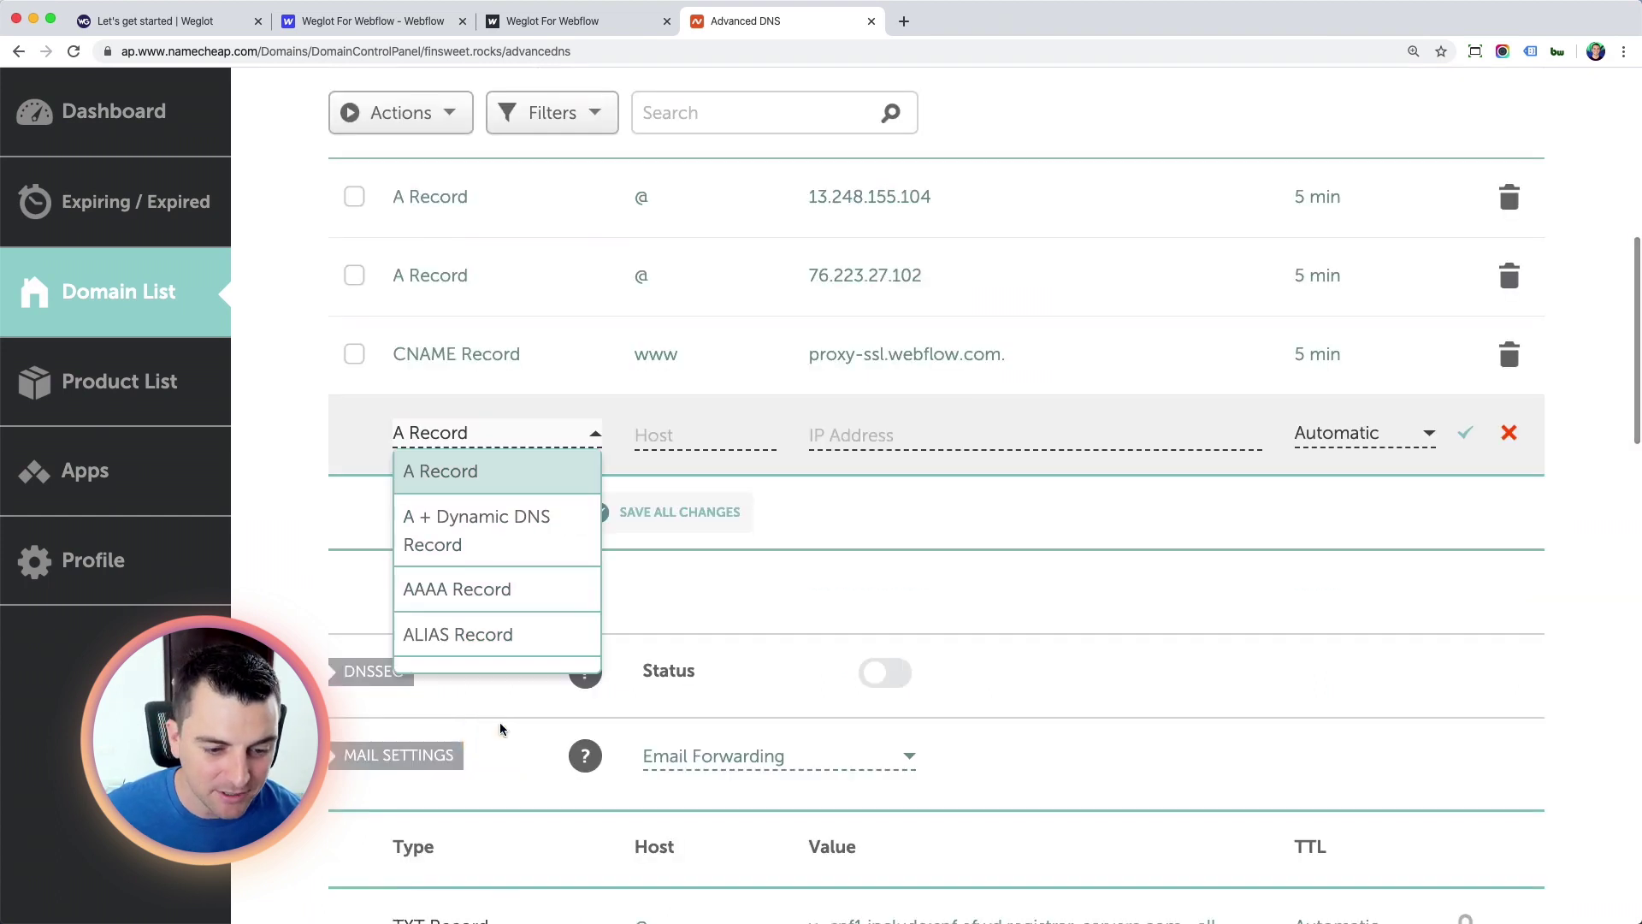
pyautogui.scroll(-3, 505, 542)
pyautogui.click(461, 568)
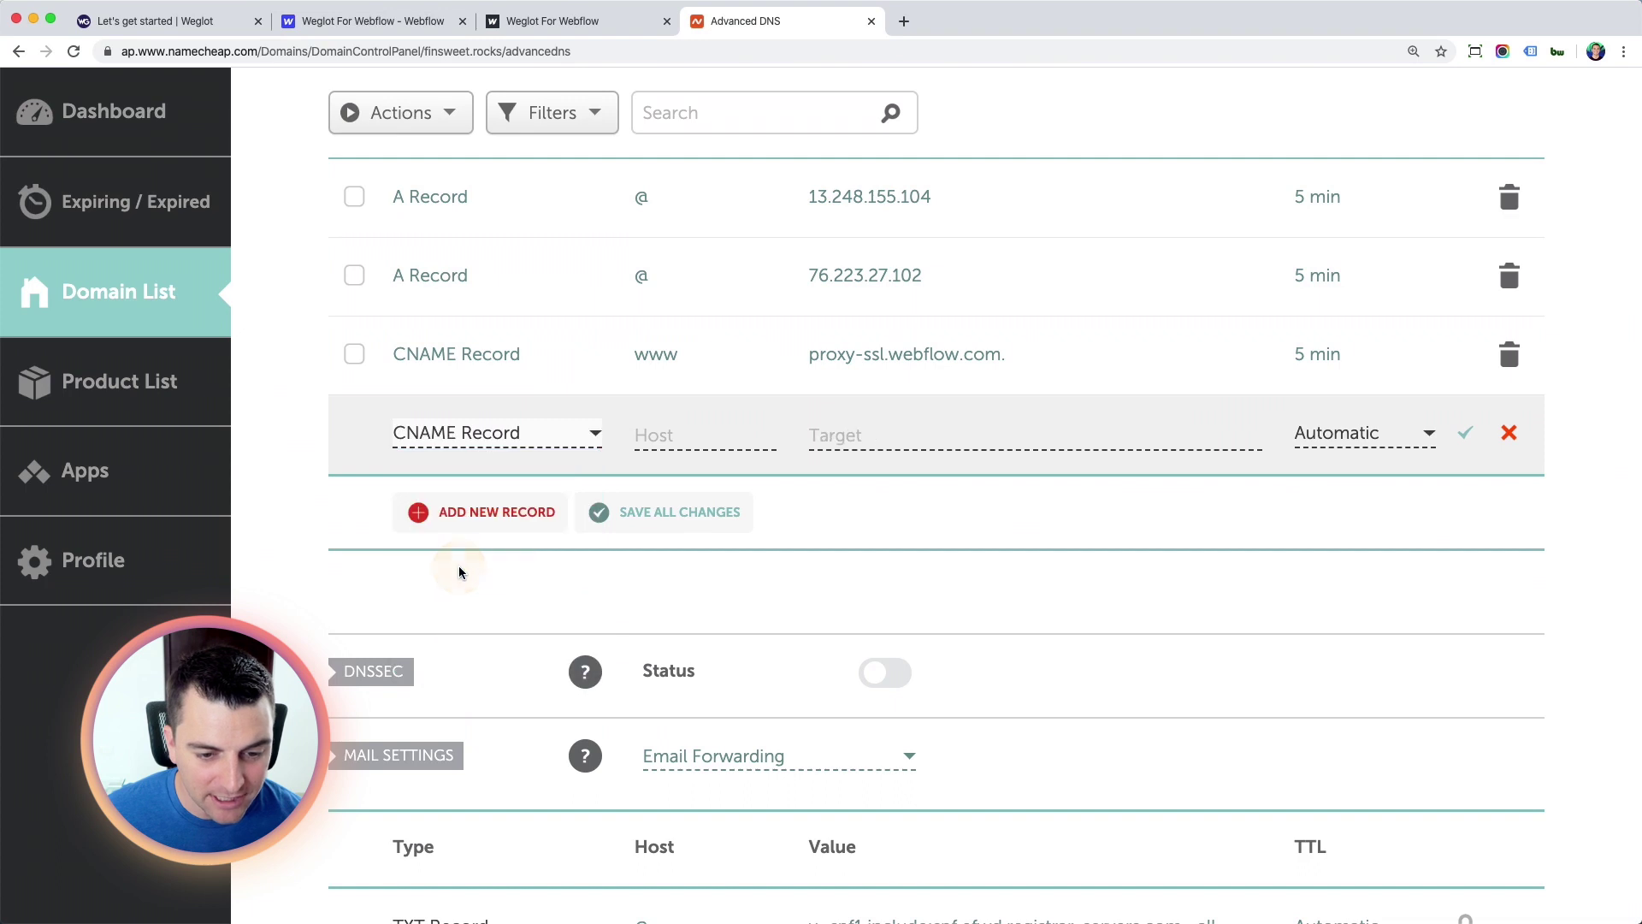
pyautogui.click(671, 438)
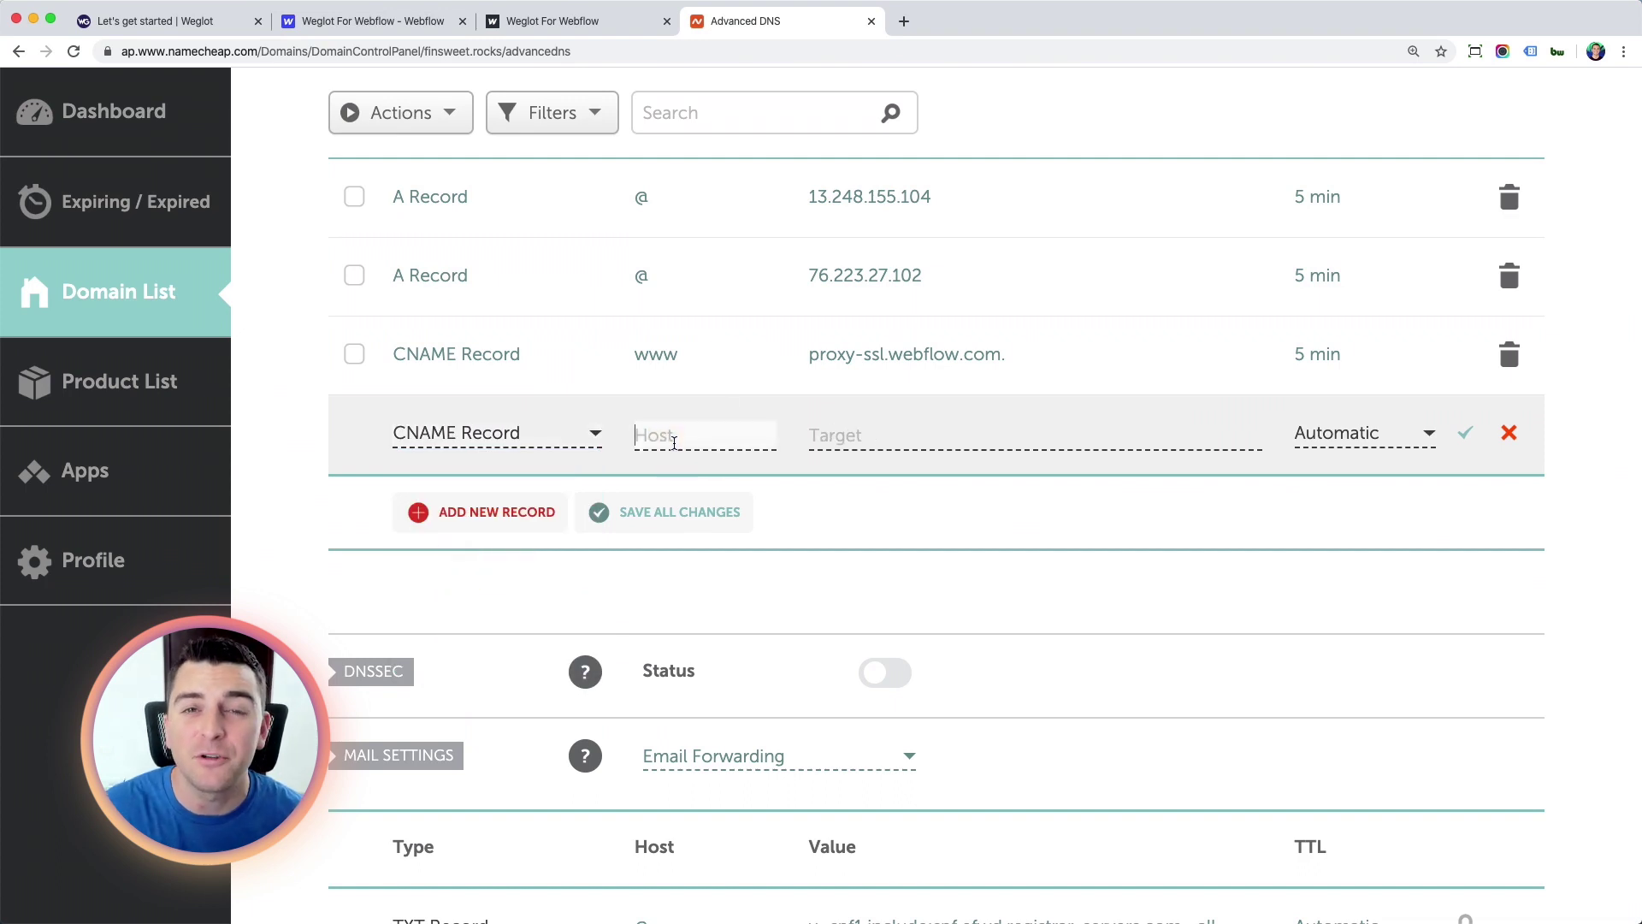
pyautogui.write('f')
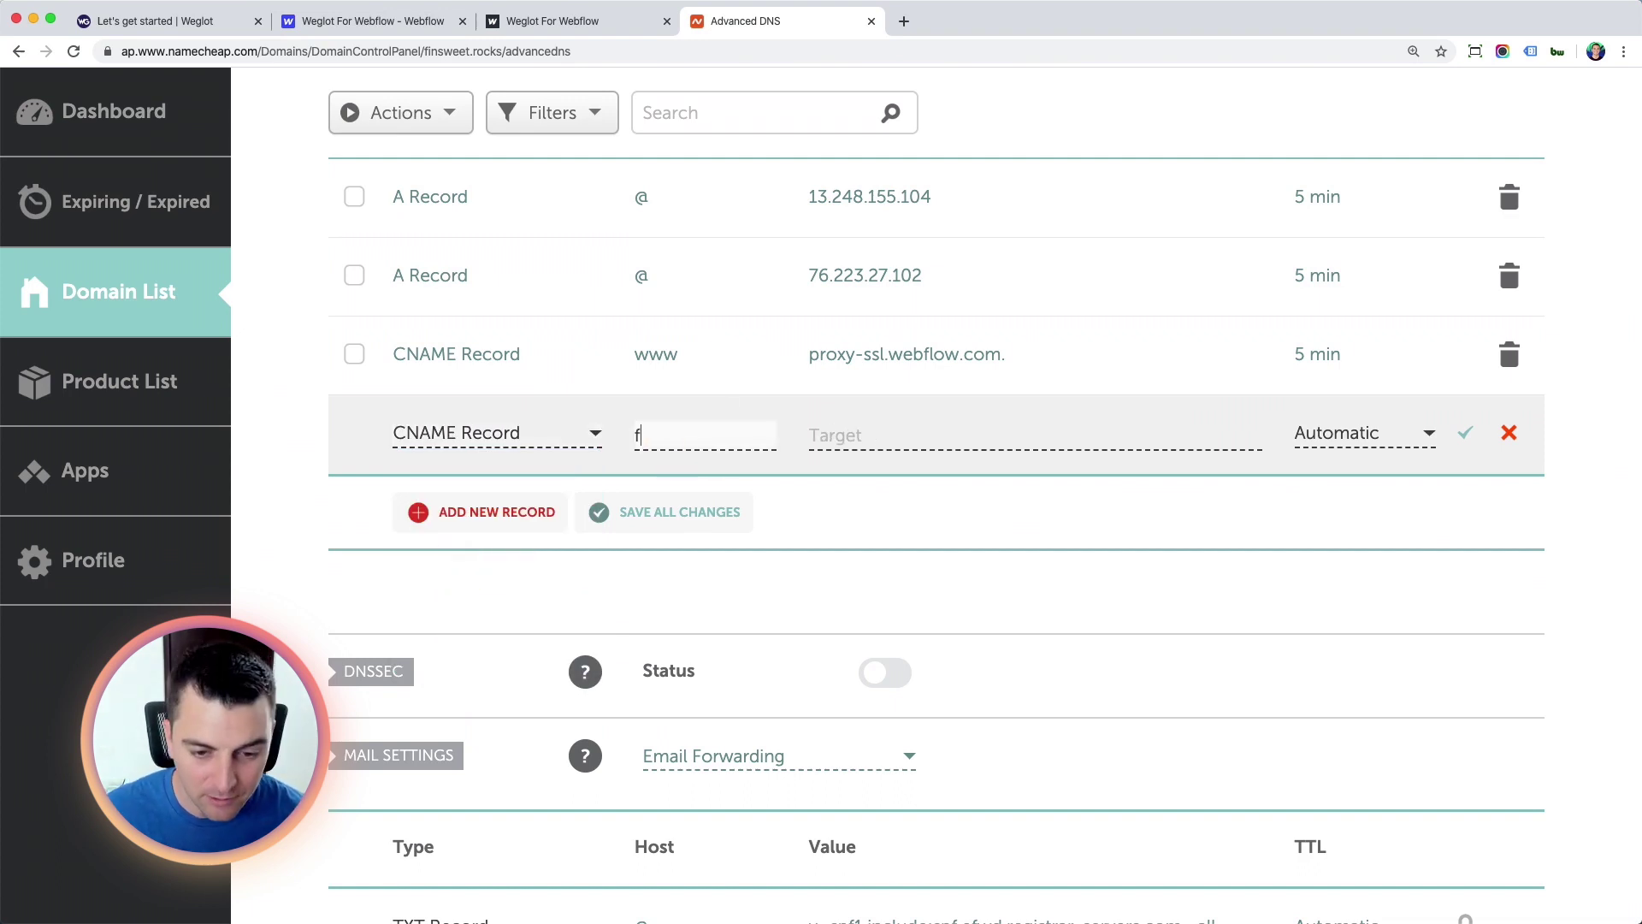
pyautogui.write('r')
pyautogui.click(865, 432)
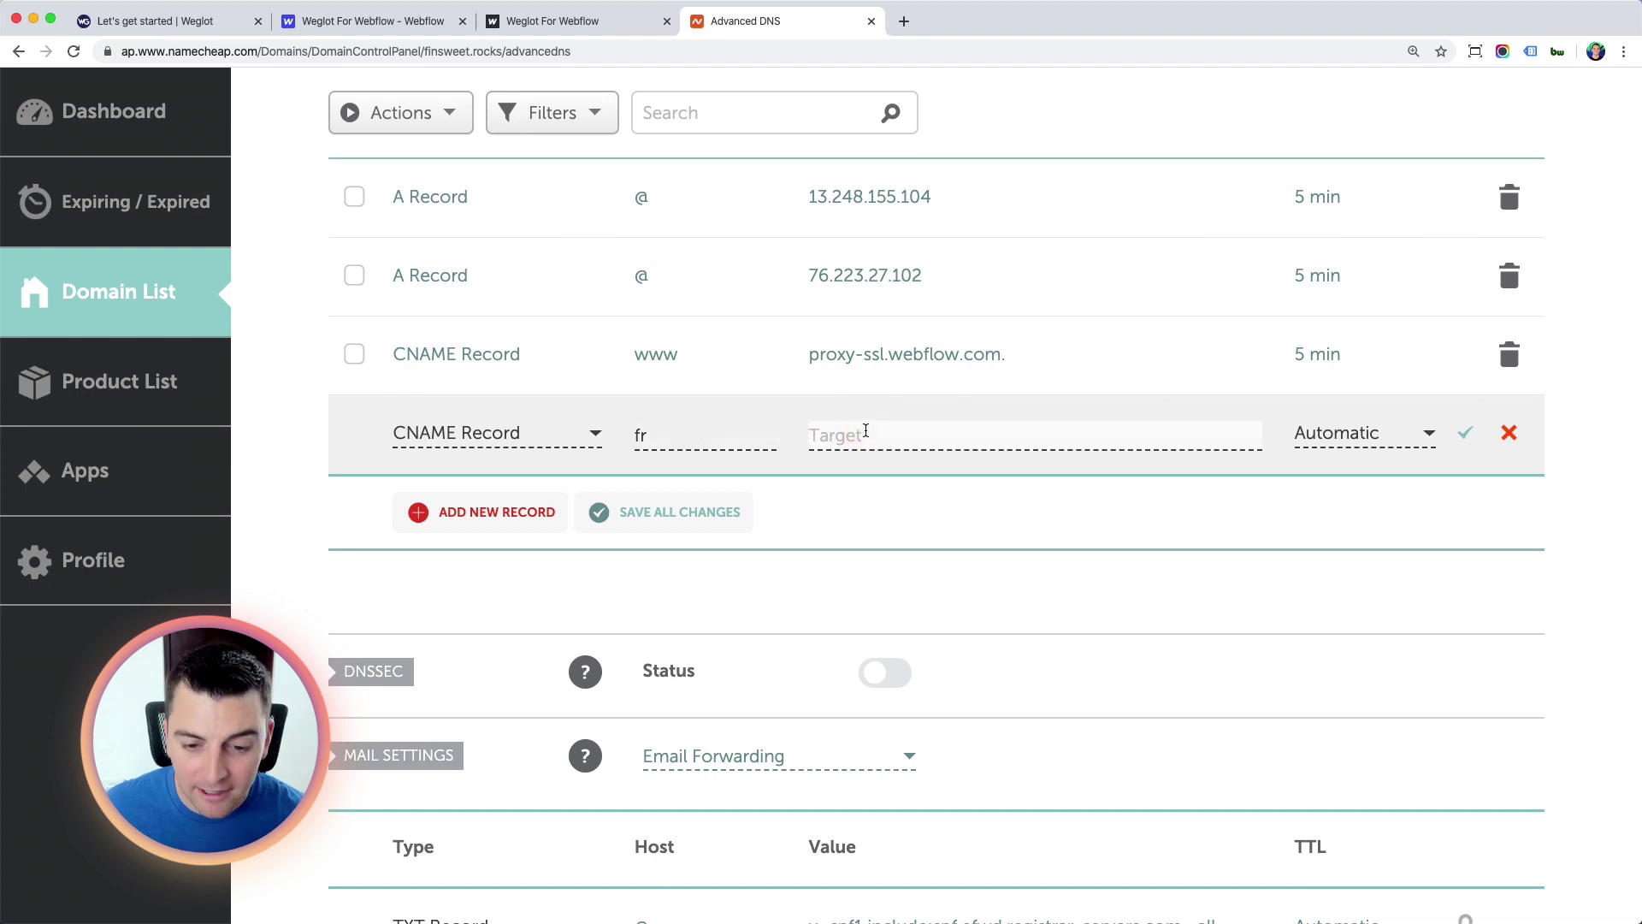
pyautogui.write('websites.weglot.com')
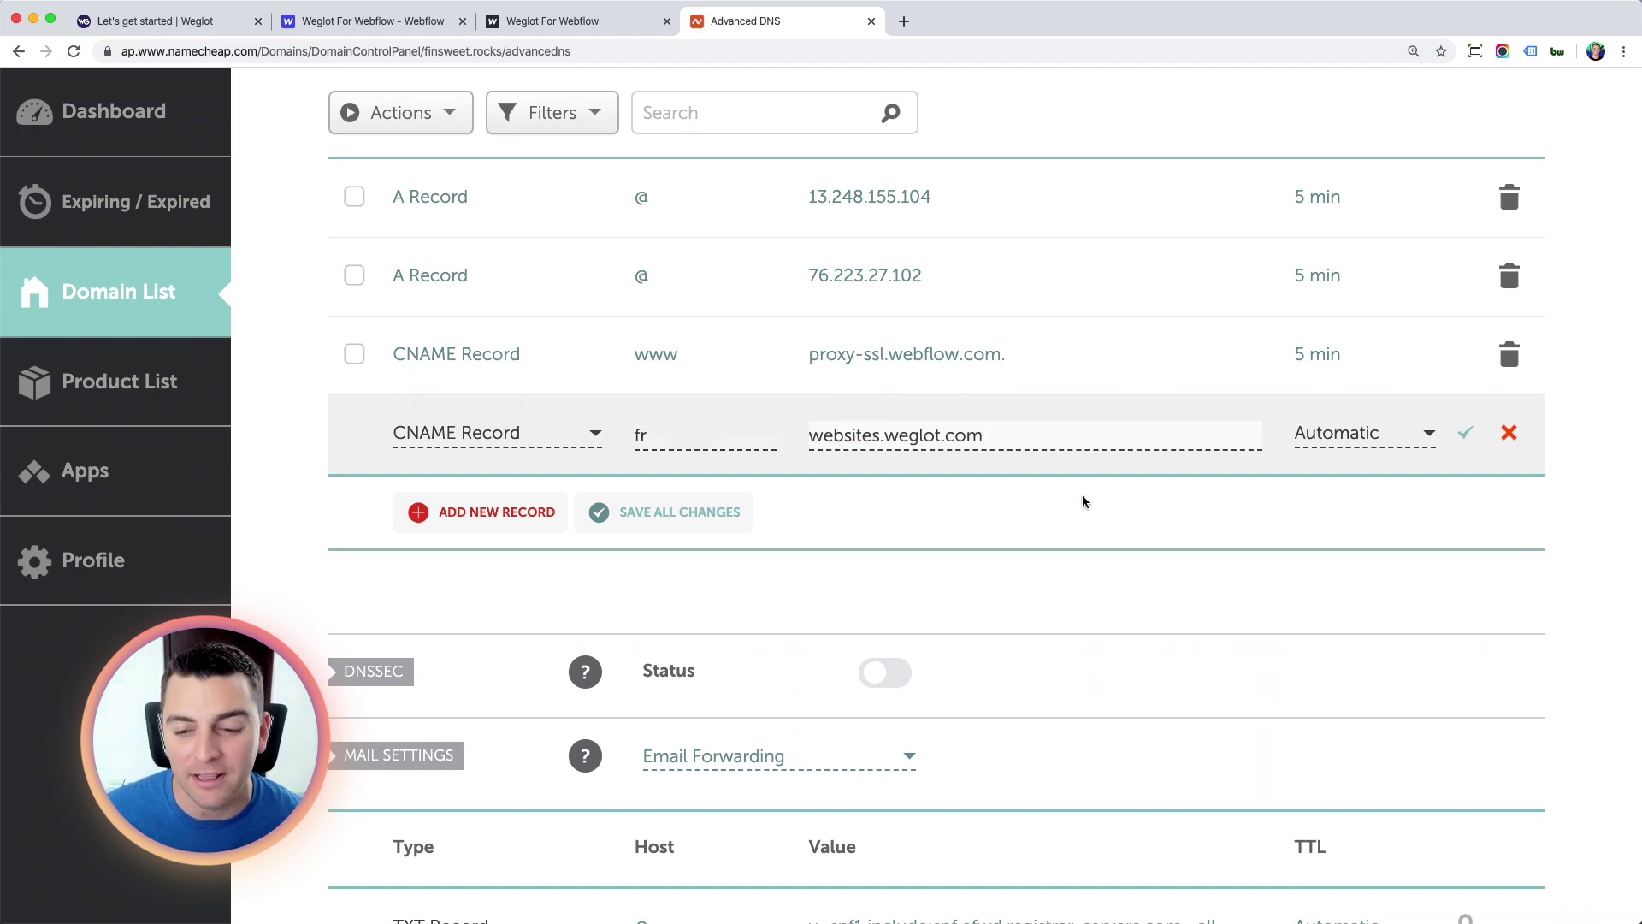
pyautogui.click(1465, 433)
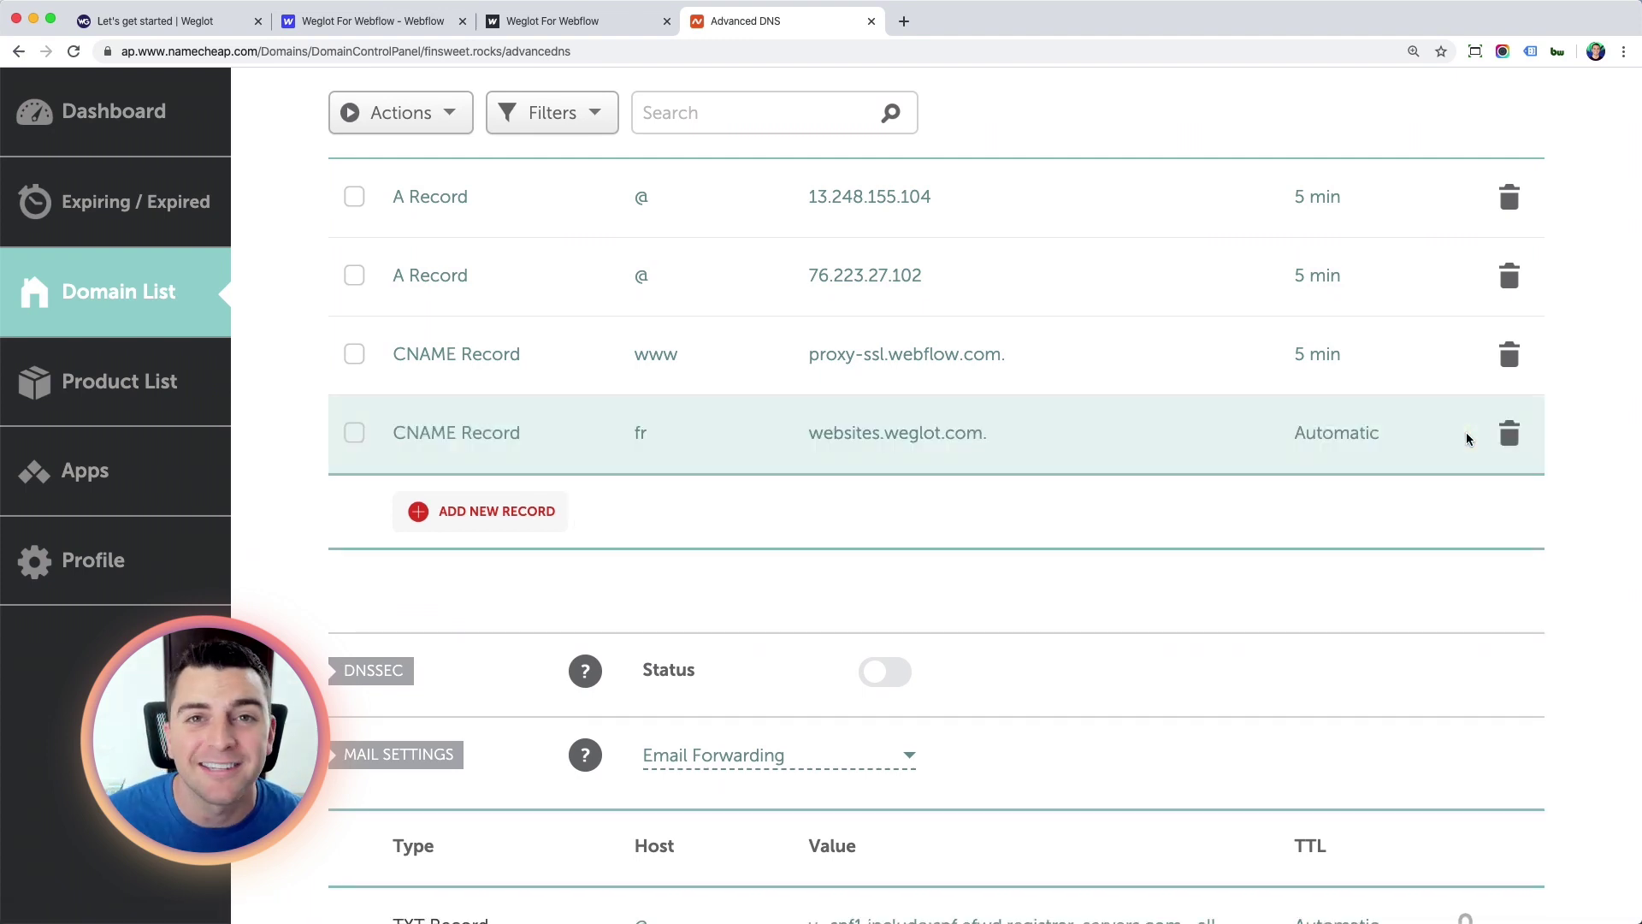
pyautogui.click(504, 514)
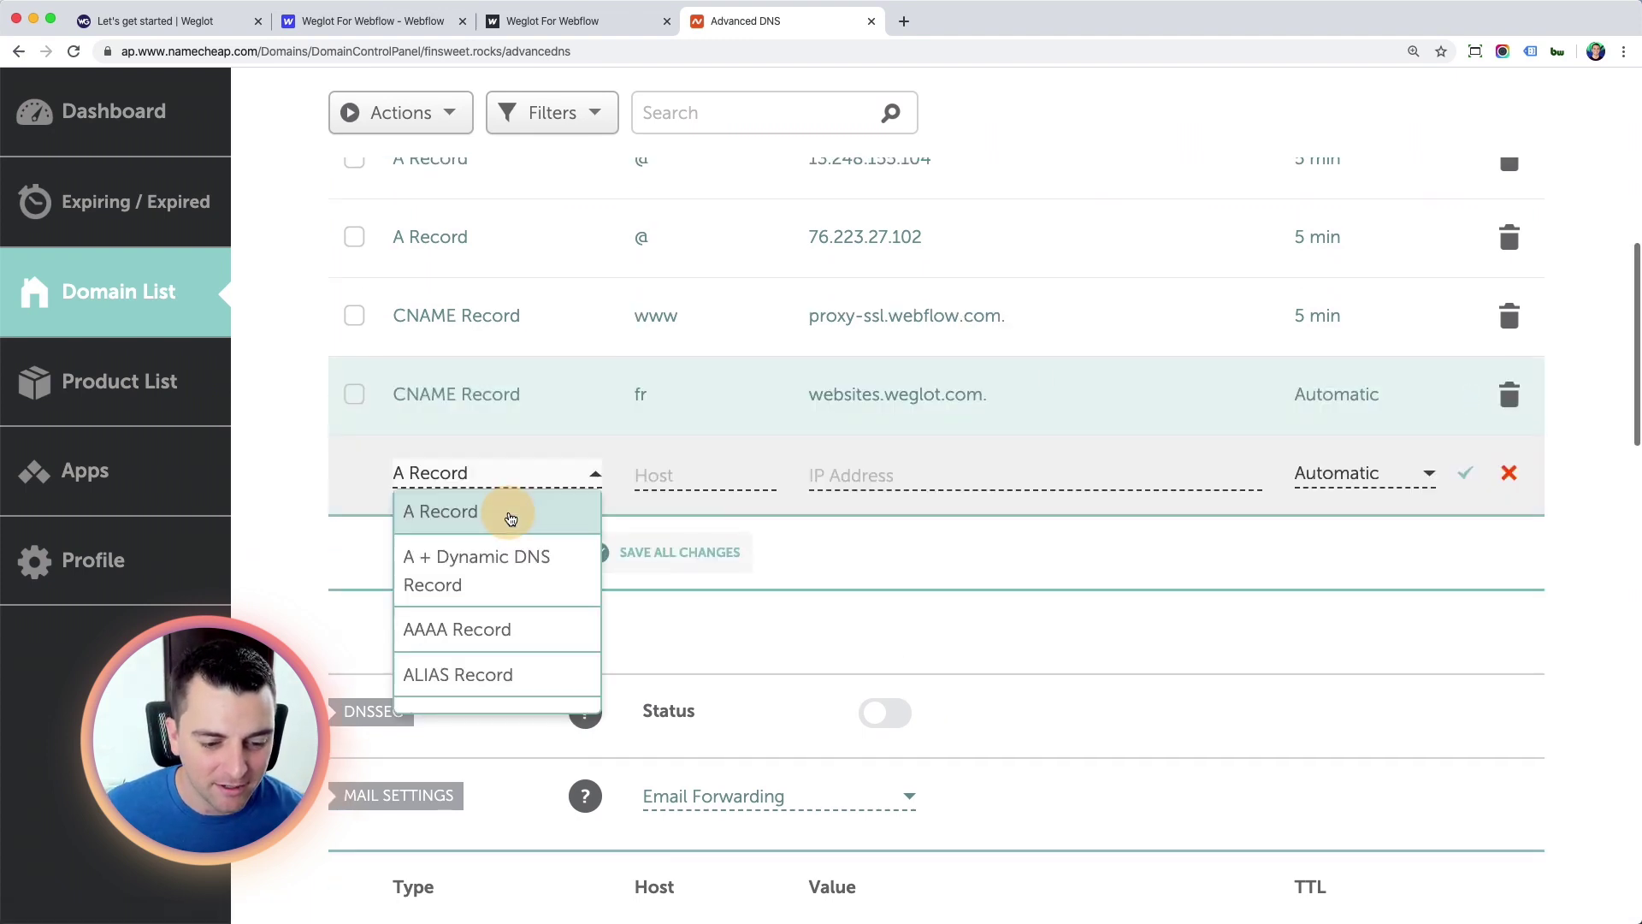
pyautogui.scroll(-3, 443, 664)
pyautogui.click(496, 655)
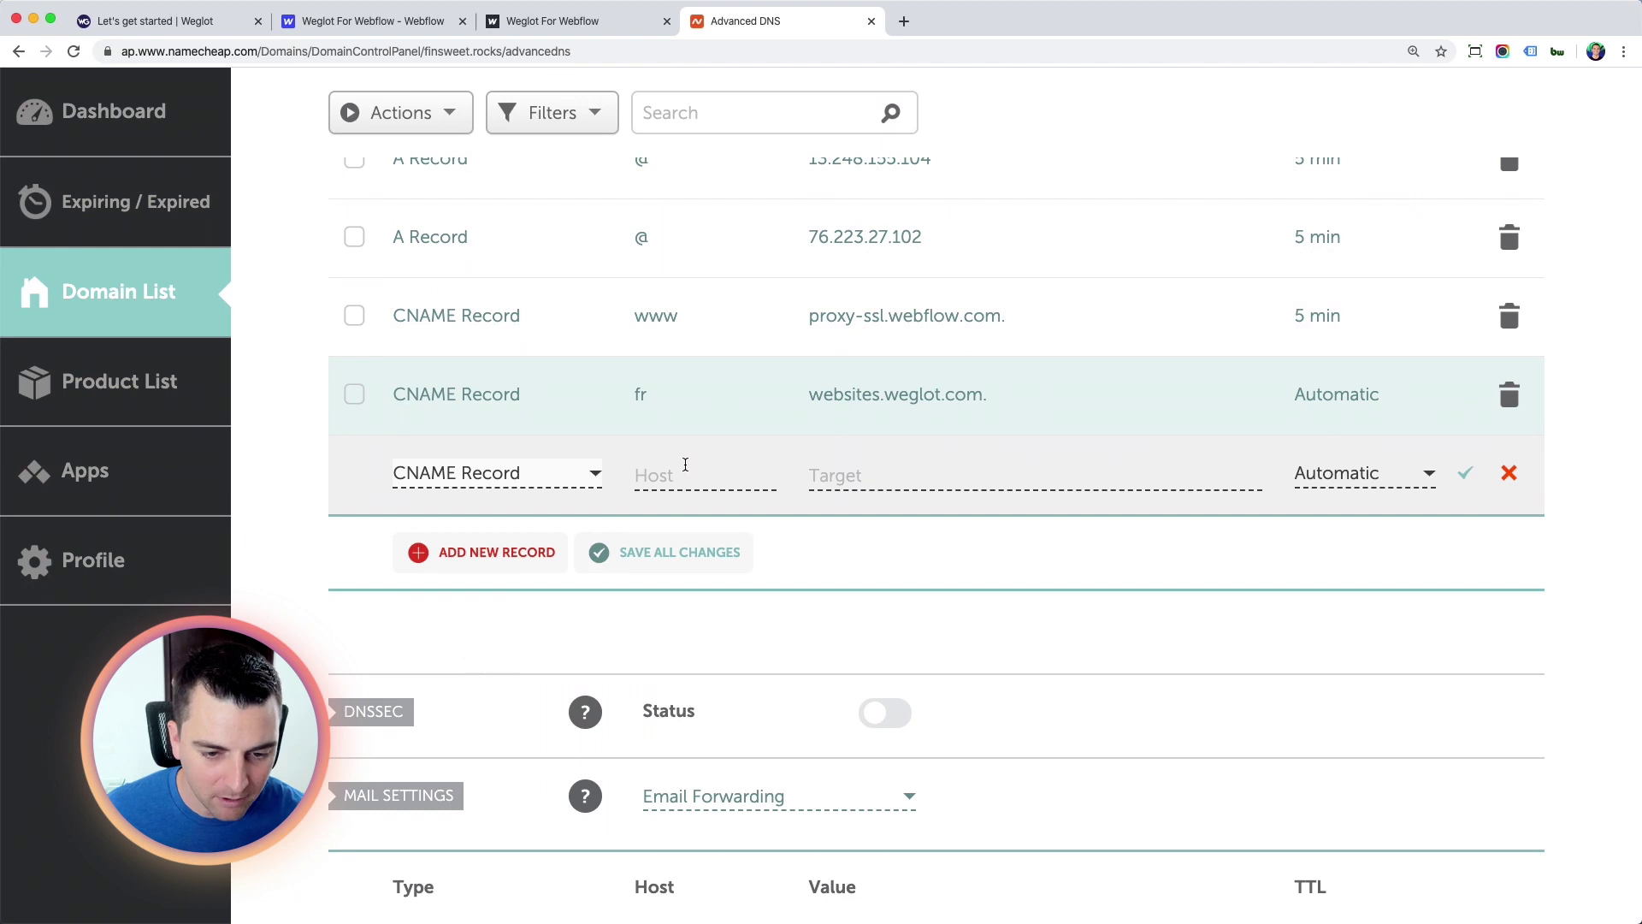
pyautogui.click(685, 473)
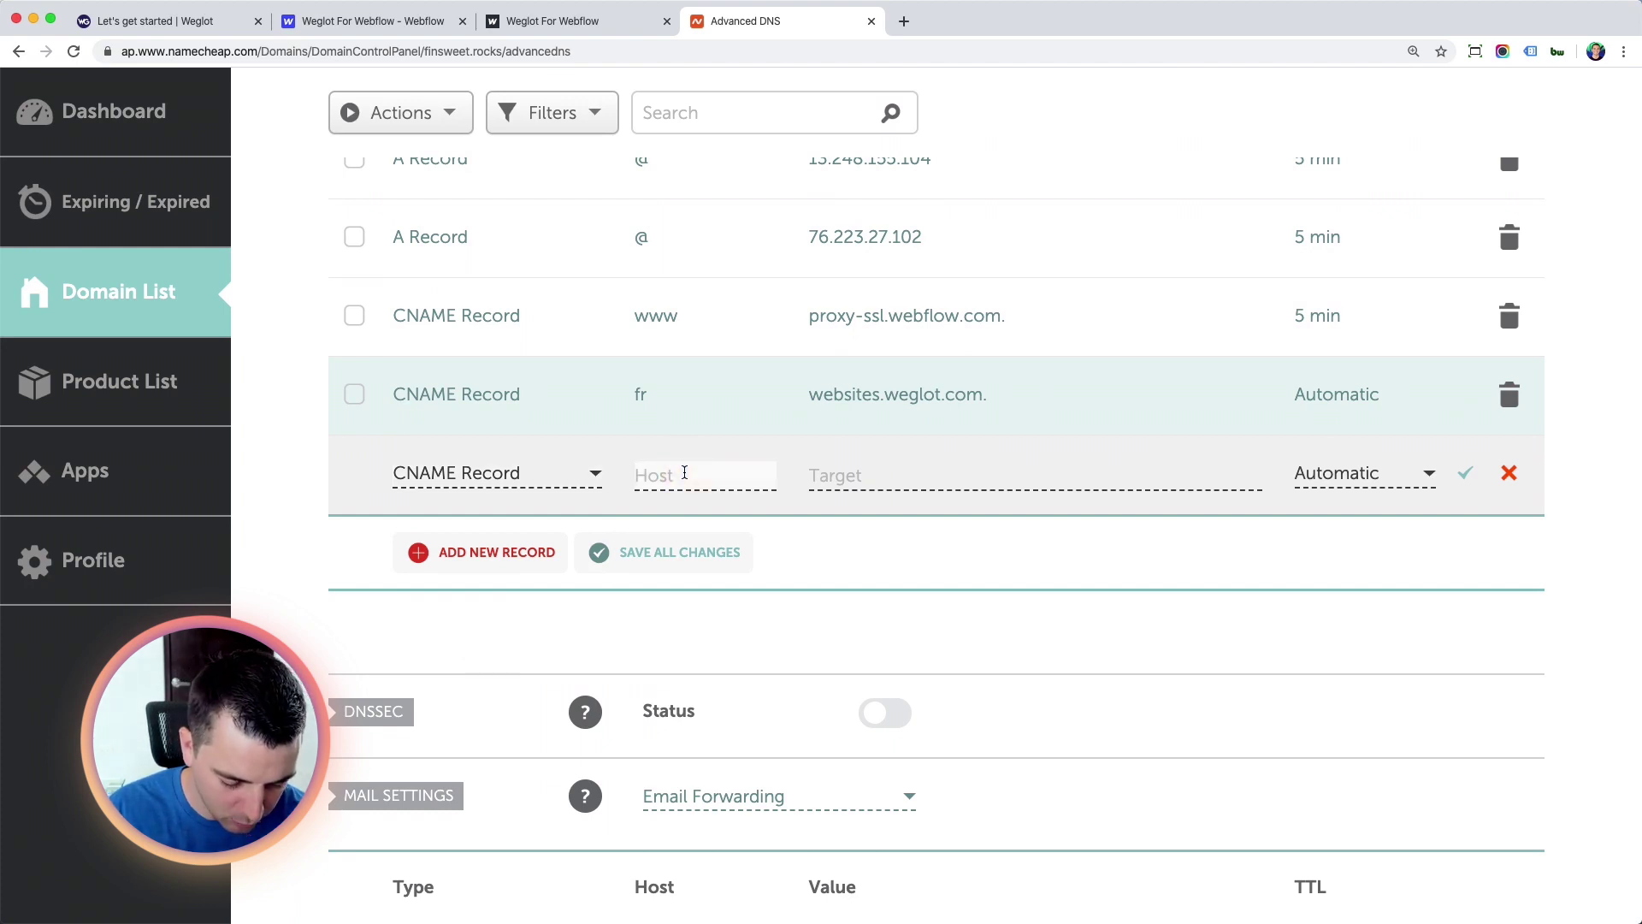
pyautogui.write('de')
pyautogui.click(1002, 477)
pyautogui.write('websites.weglot.com')
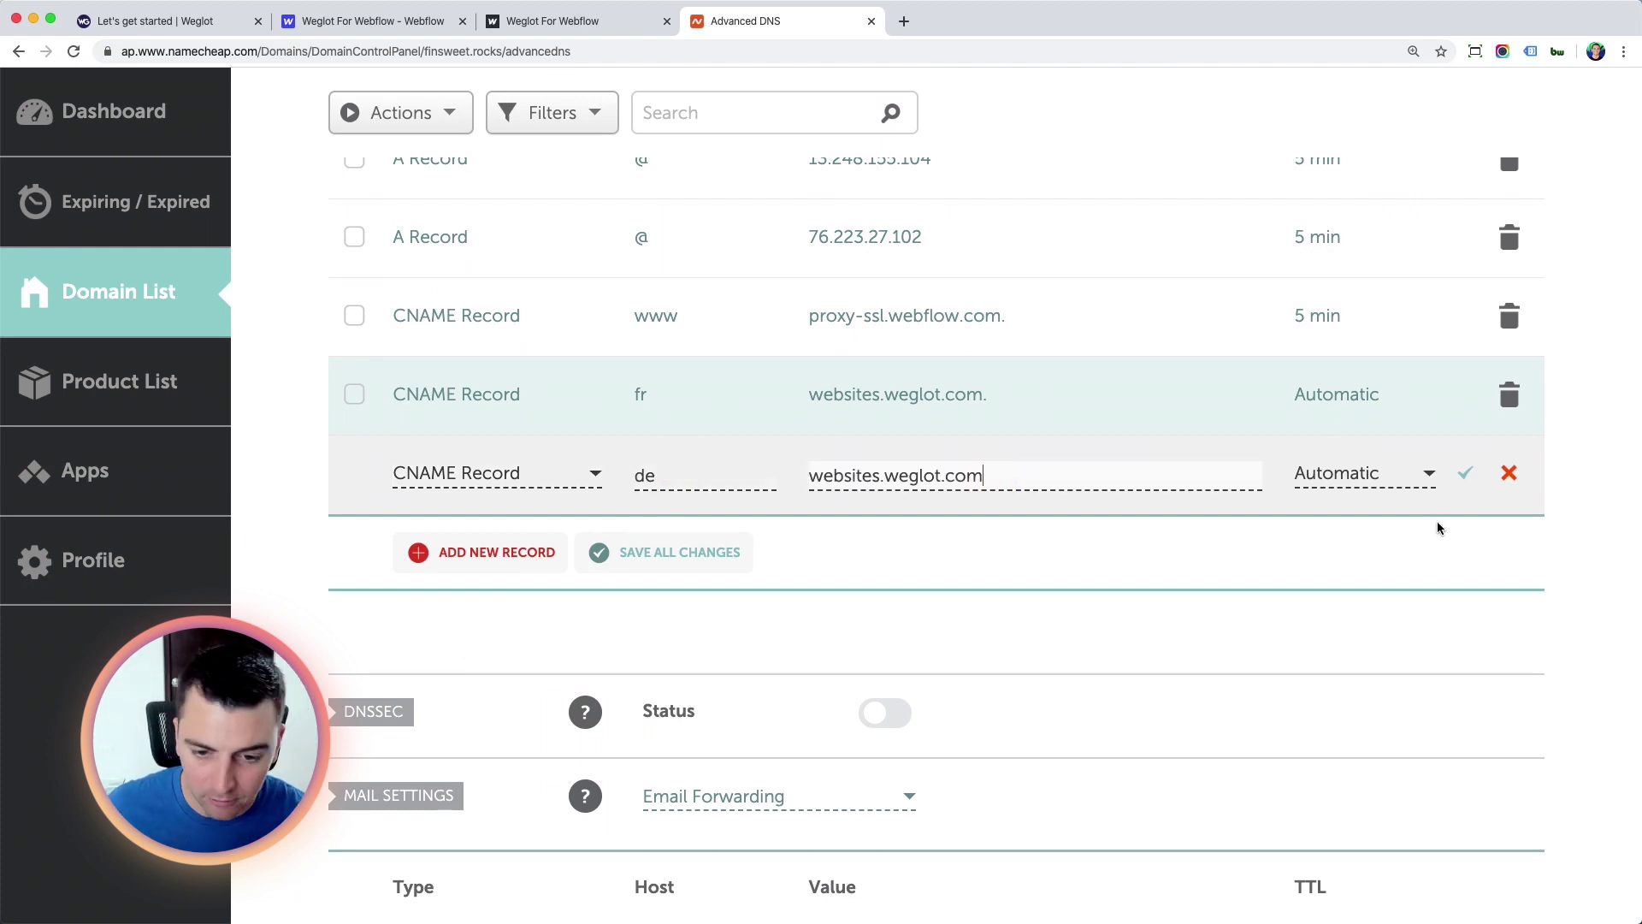
pyautogui.click(1465, 472)
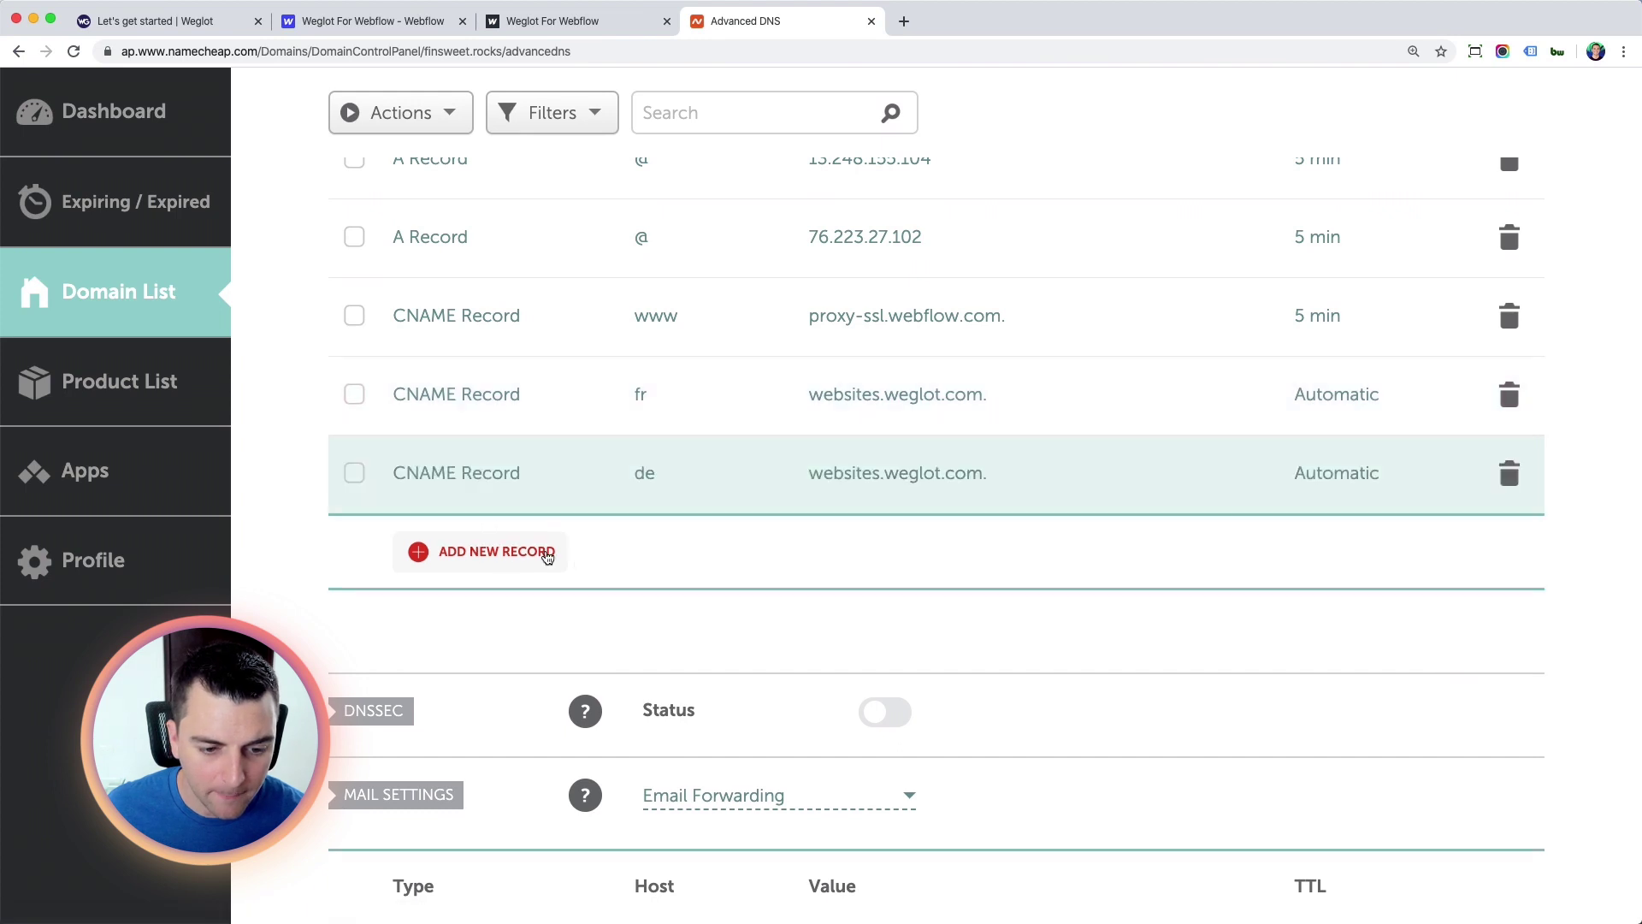
# Add and save CNAME records ru and es pointing to websites.weglot.com
pyautogui.click(490, 553)
pyautogui.click(483, 650)
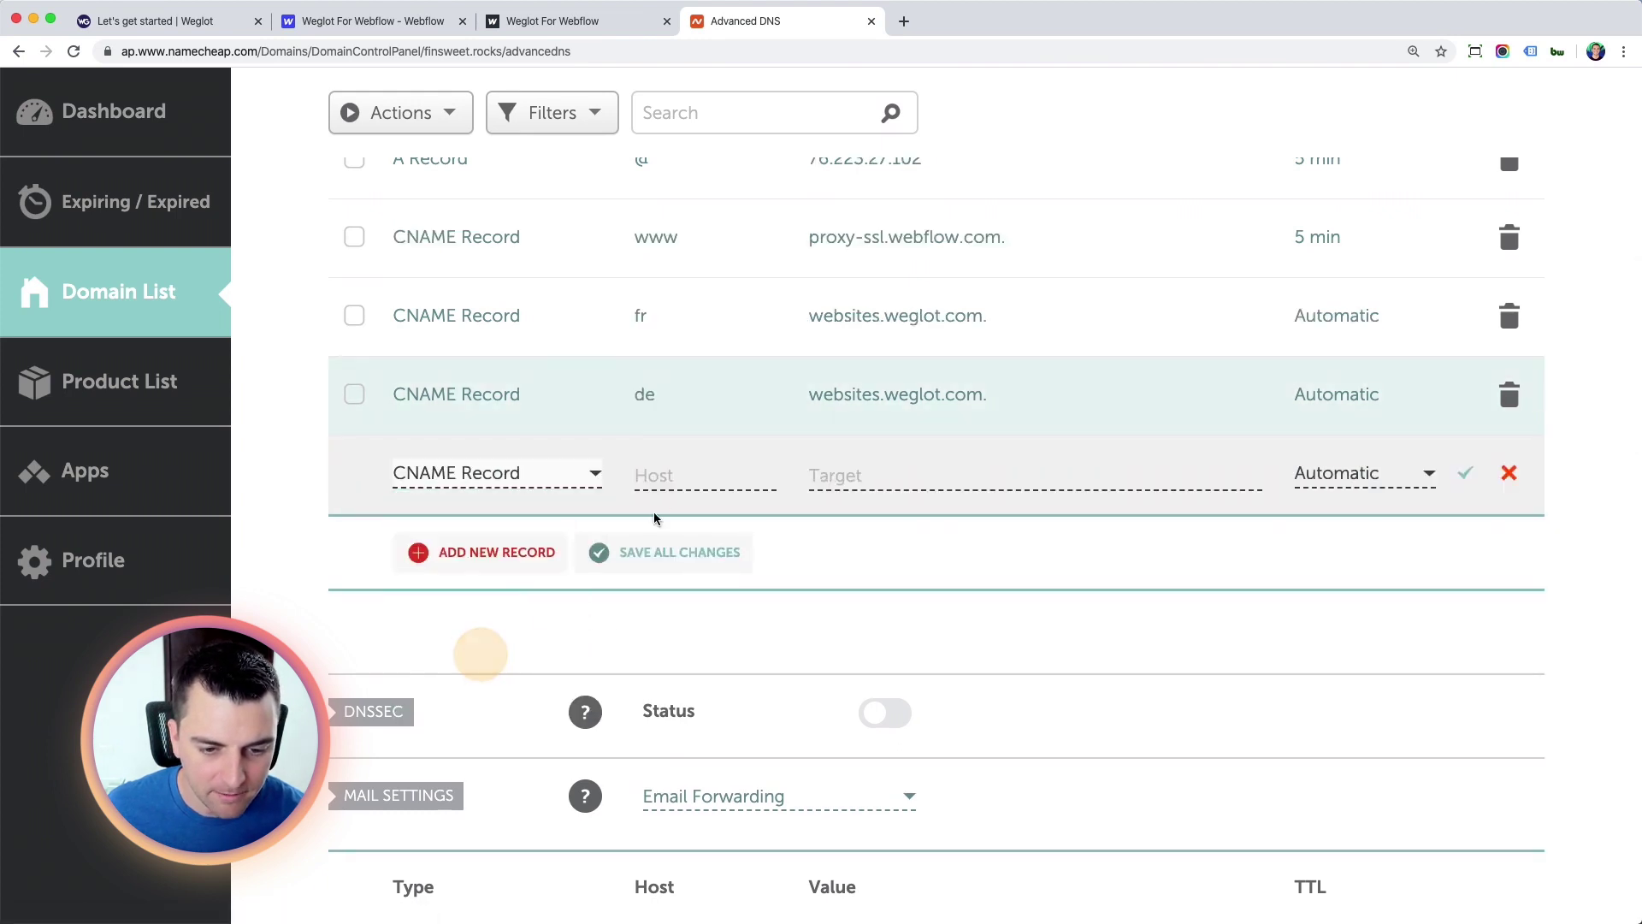
pyautogui.click(684, 473)
pyautogui.write('ru')
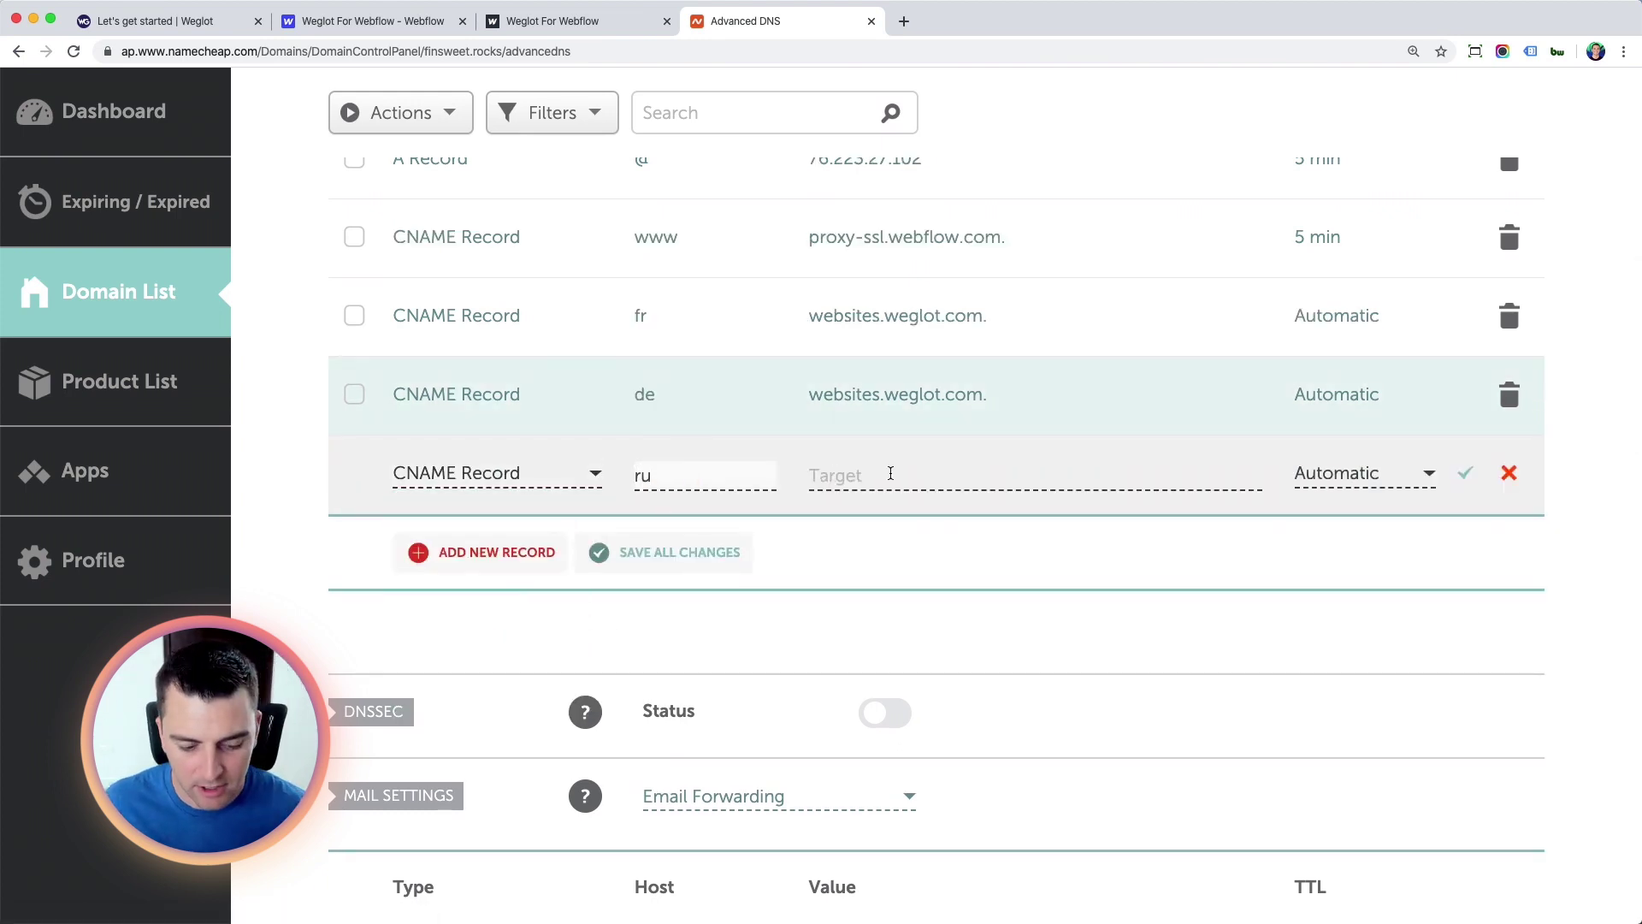
pyautogui.click(890, 473)
pyautogui.write('websites.weglot.com')
pyautogui.click(1465, 473)
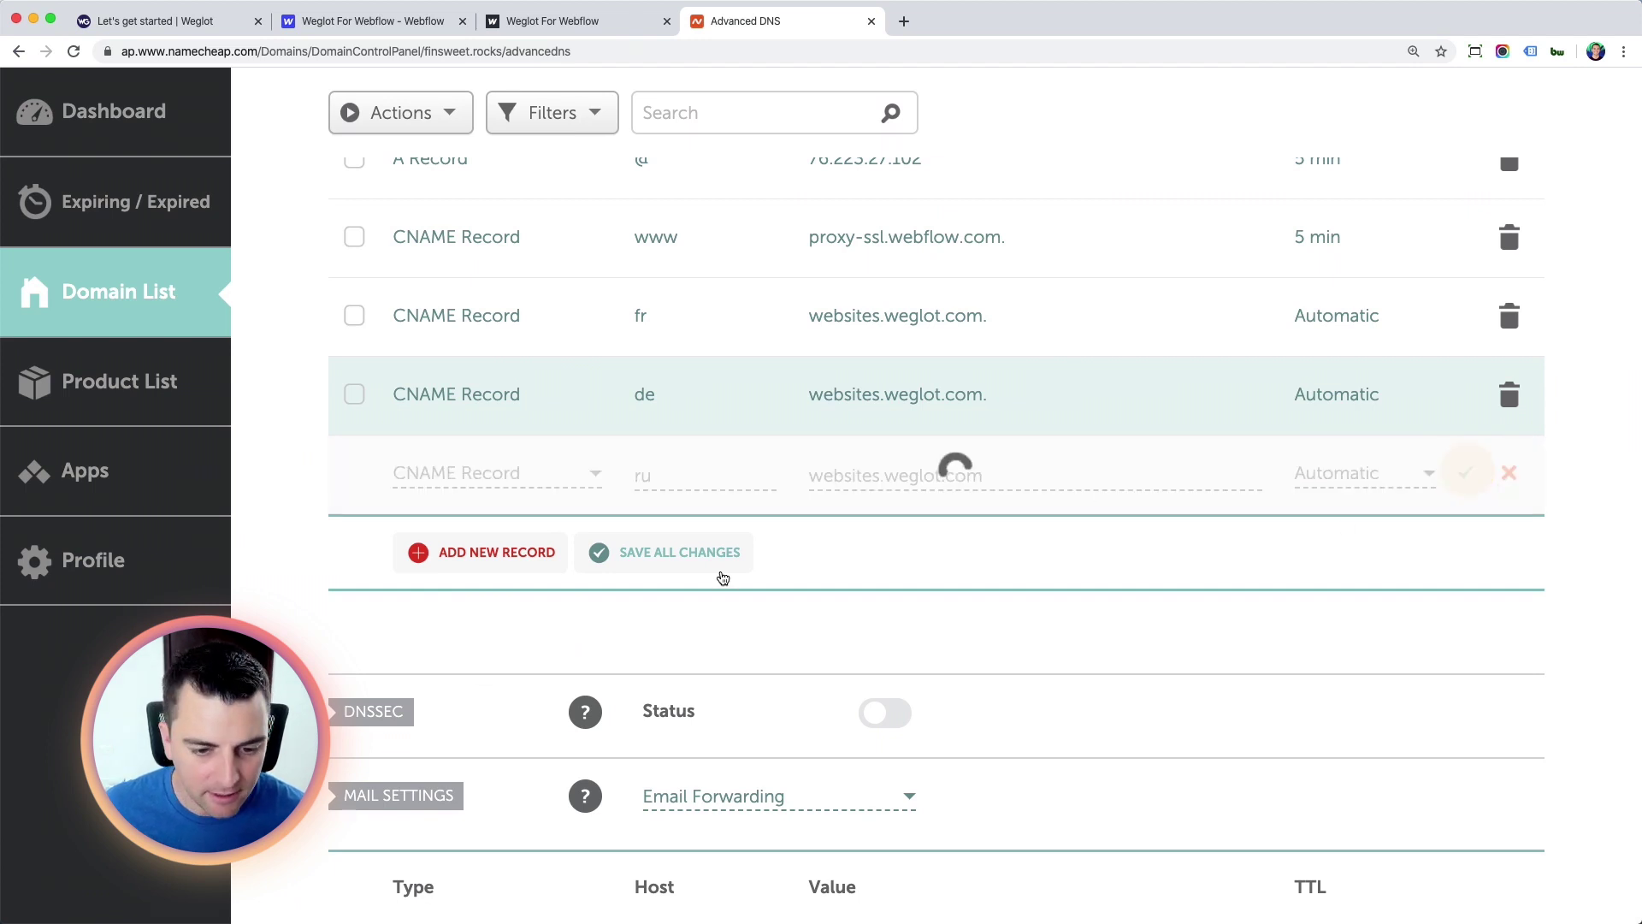
pyautogui.click(494, 566)
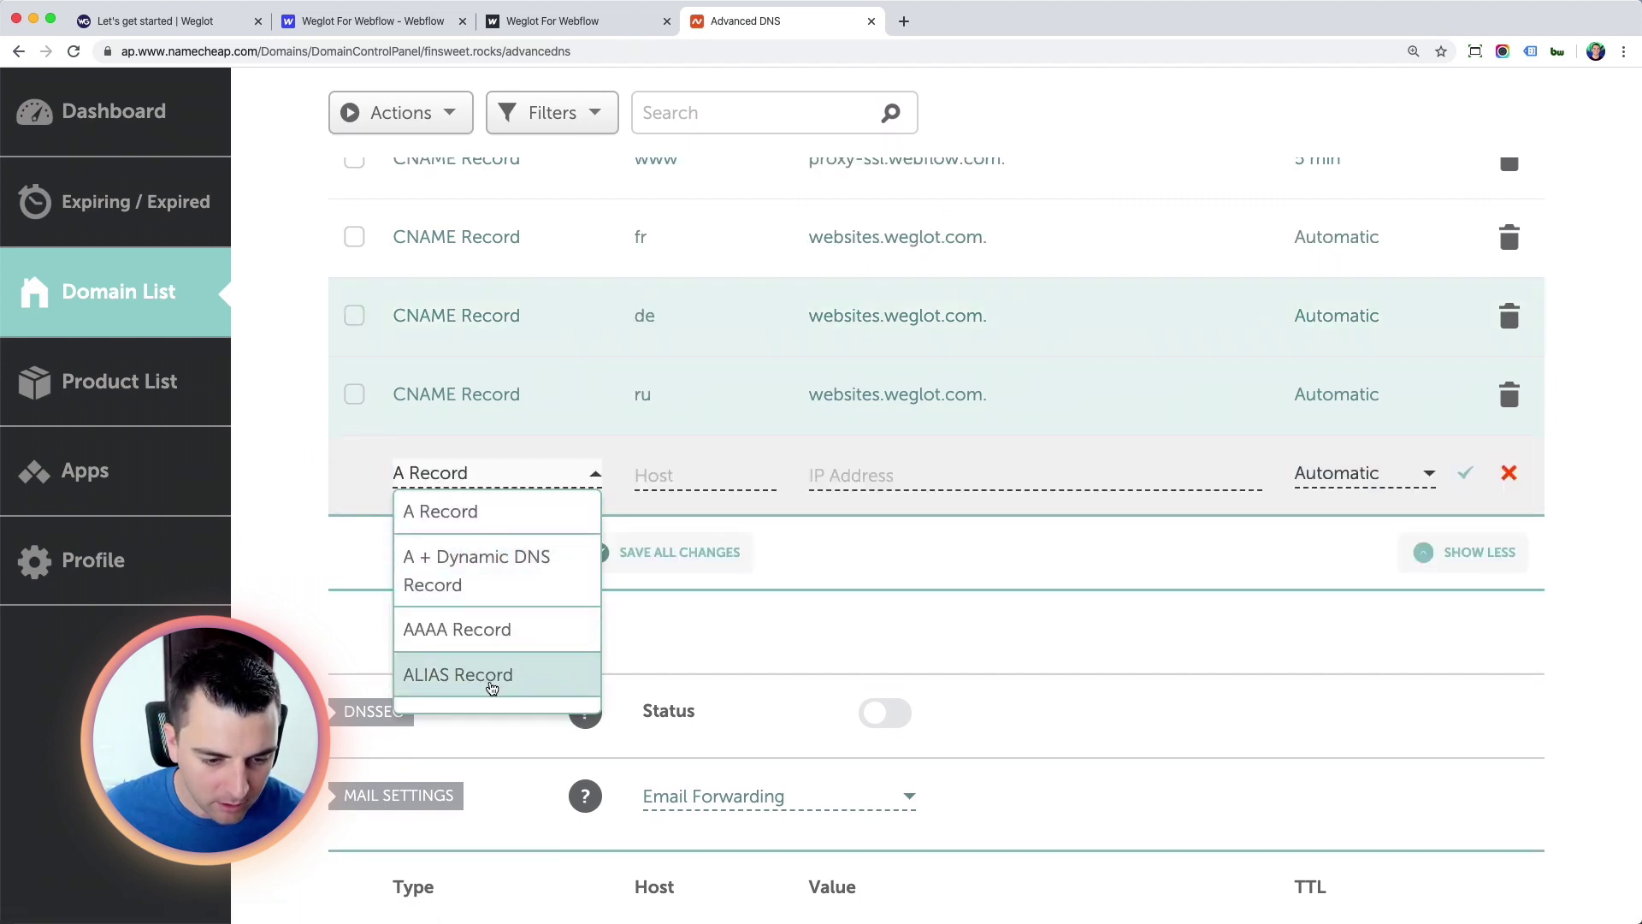
pyautogui.scroll(-3, 492, 688)
pyautogui.click(488, 685)
pyautogui.click(715, 473)
pyautogui.write('es')
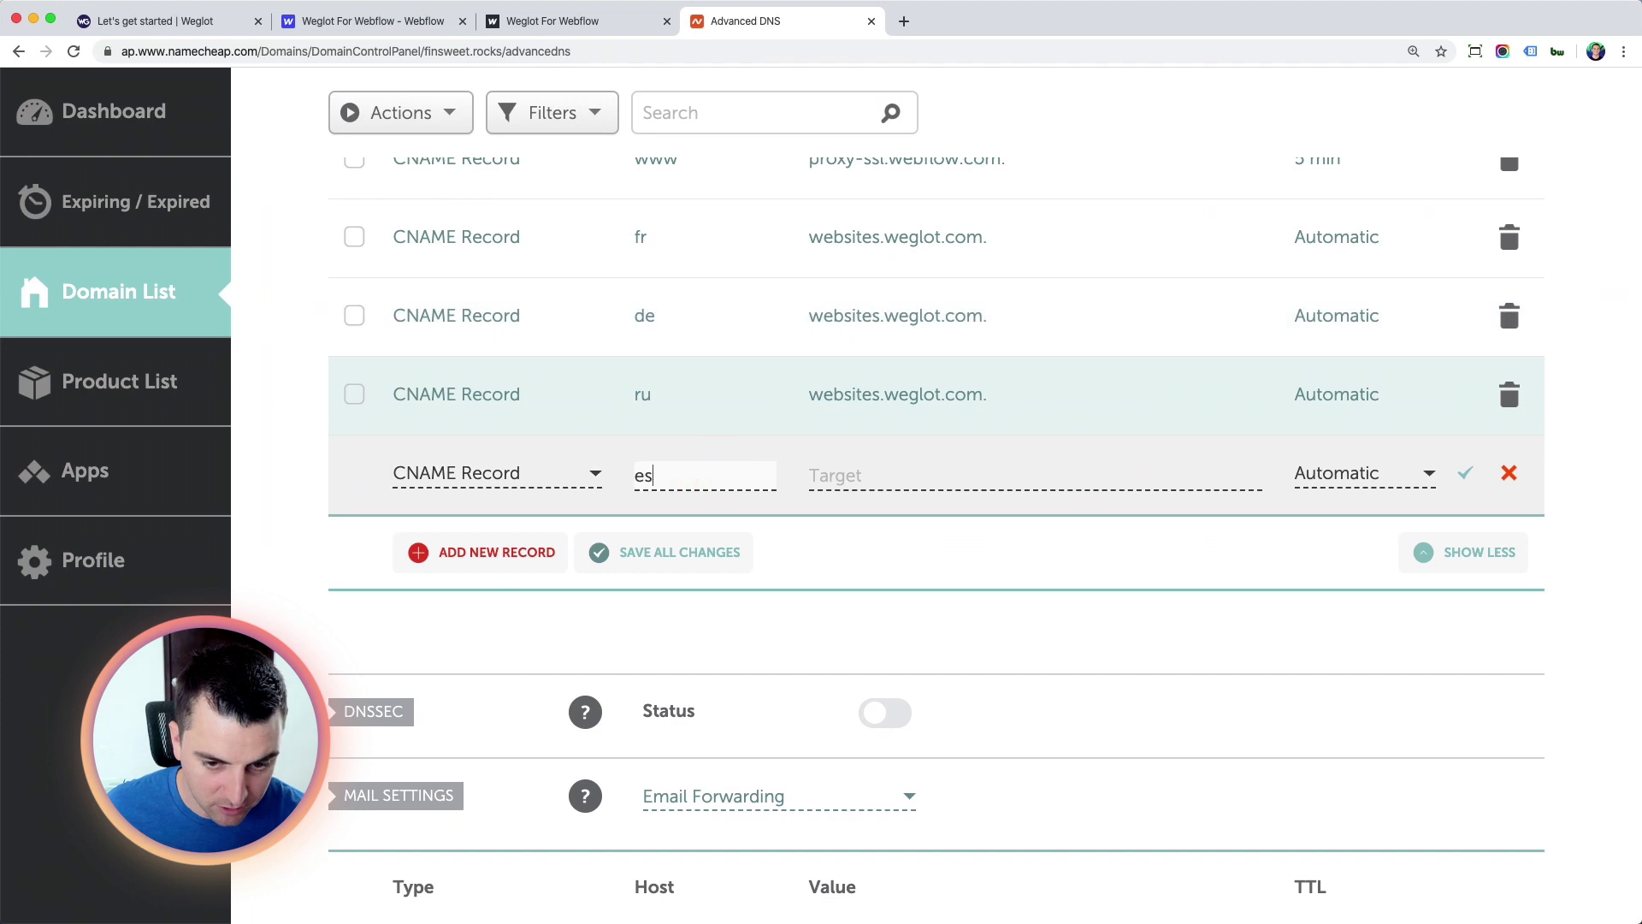
pyautogui.click(883, 481)
pyautogui.write('websites.weglot.com')
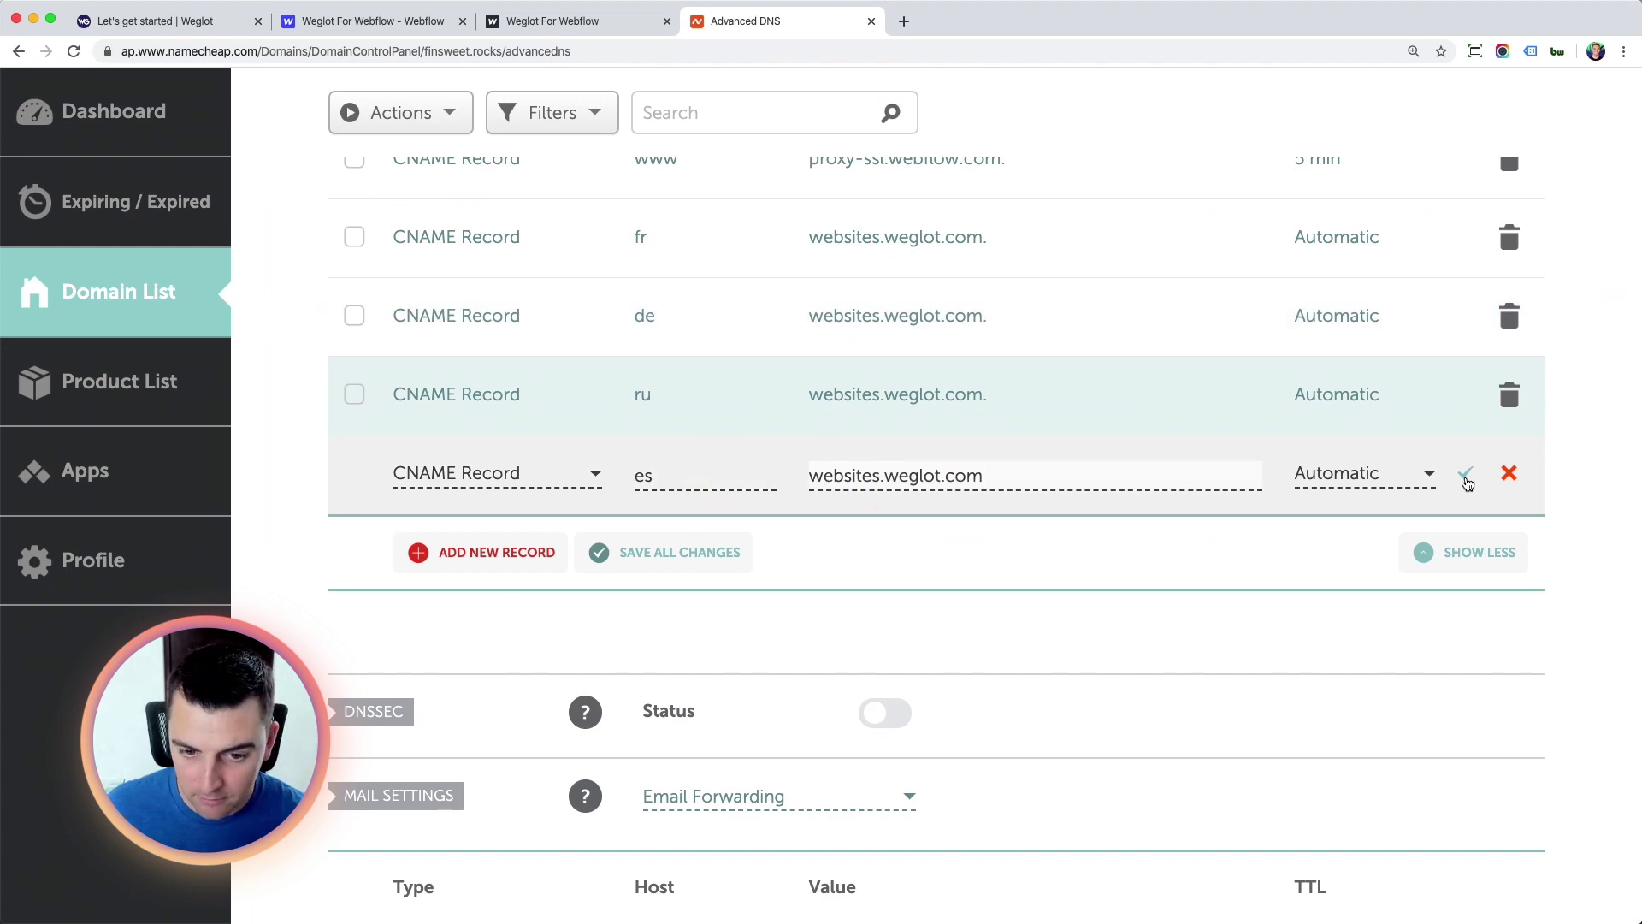
pyautogui.click(1466, 478)
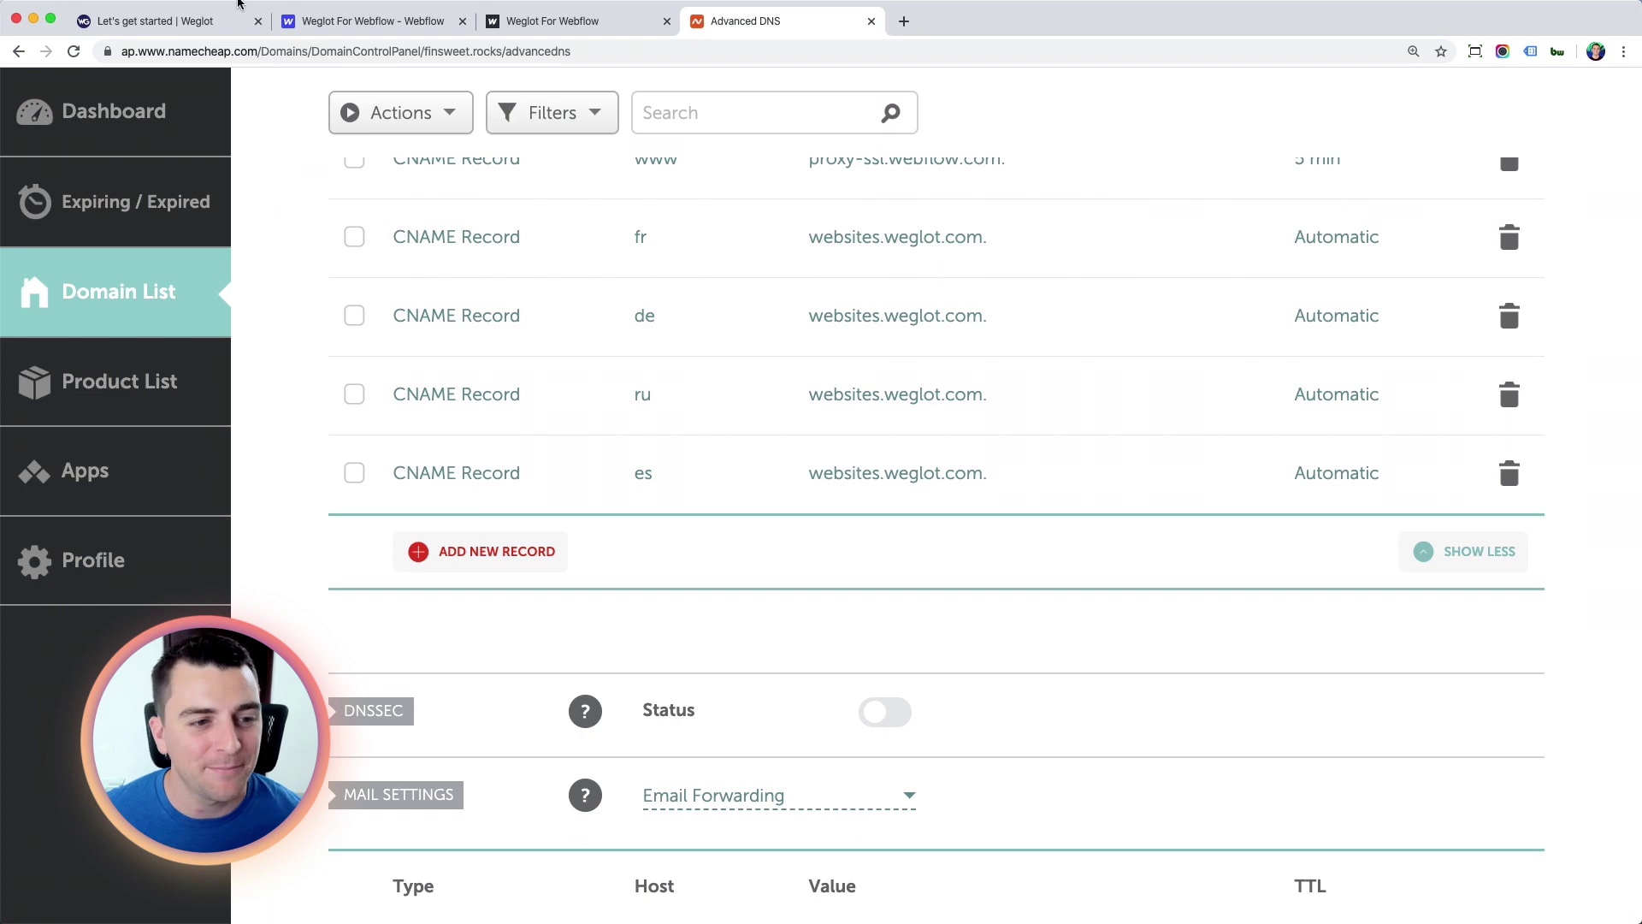
# Back in Weglot, run CHECK DNS until the fr, de, ru and es CNAME entries verify
pyautogui.click(193, 17)
pyautogui.click(1342, 527)
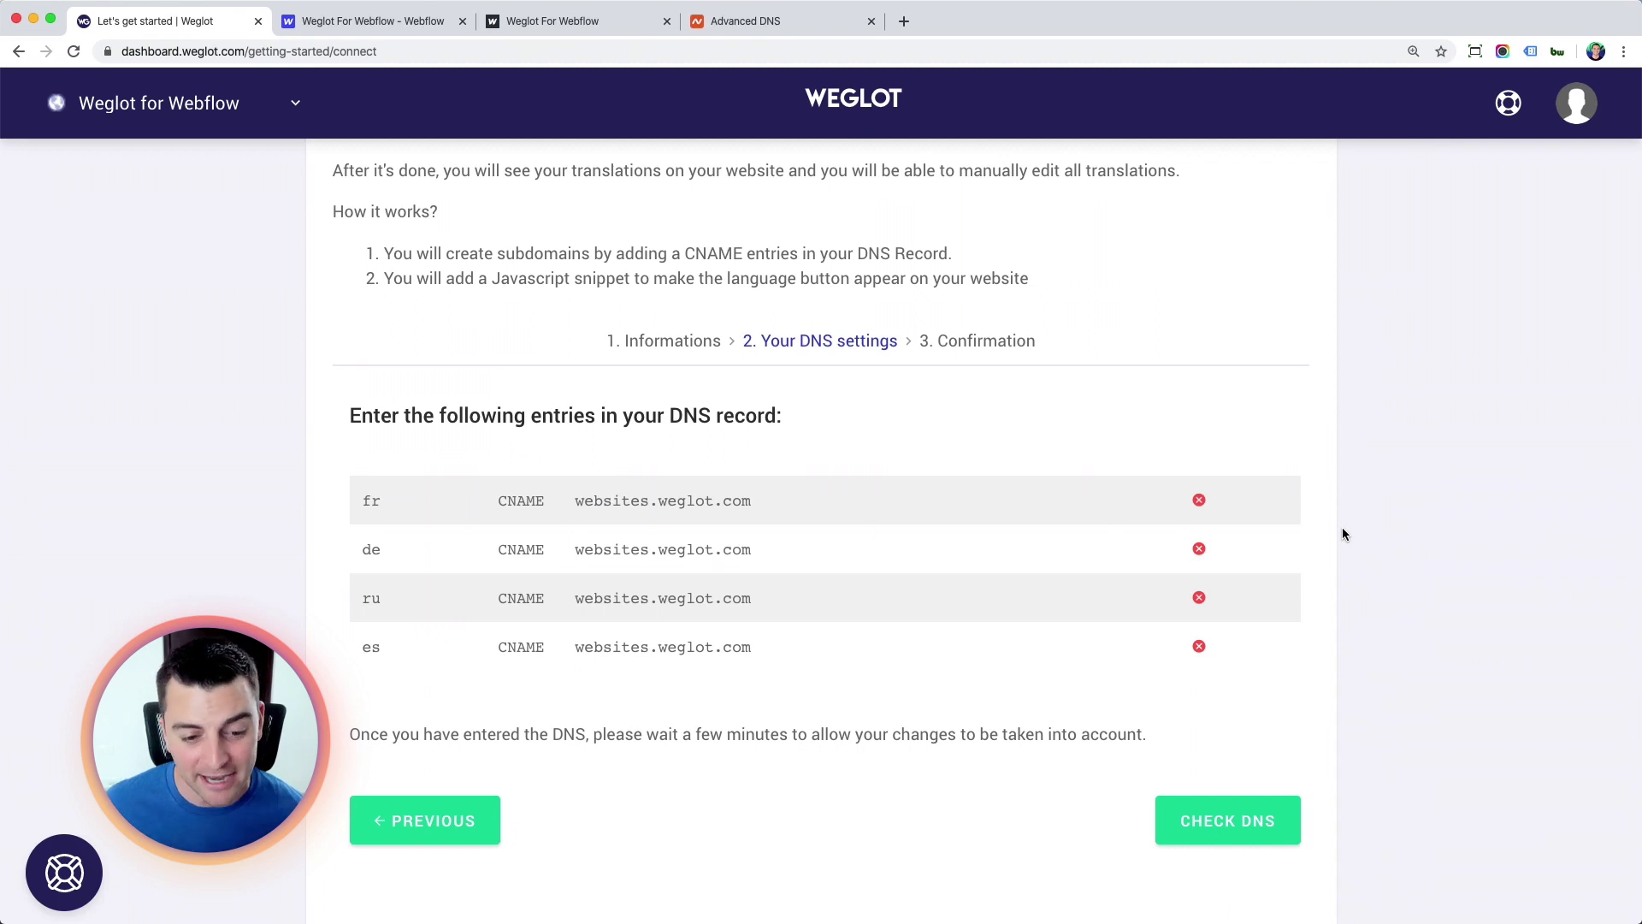
pyautogui.scroll(-1, 1342, 527)
pyautogui.click(1251, 764)
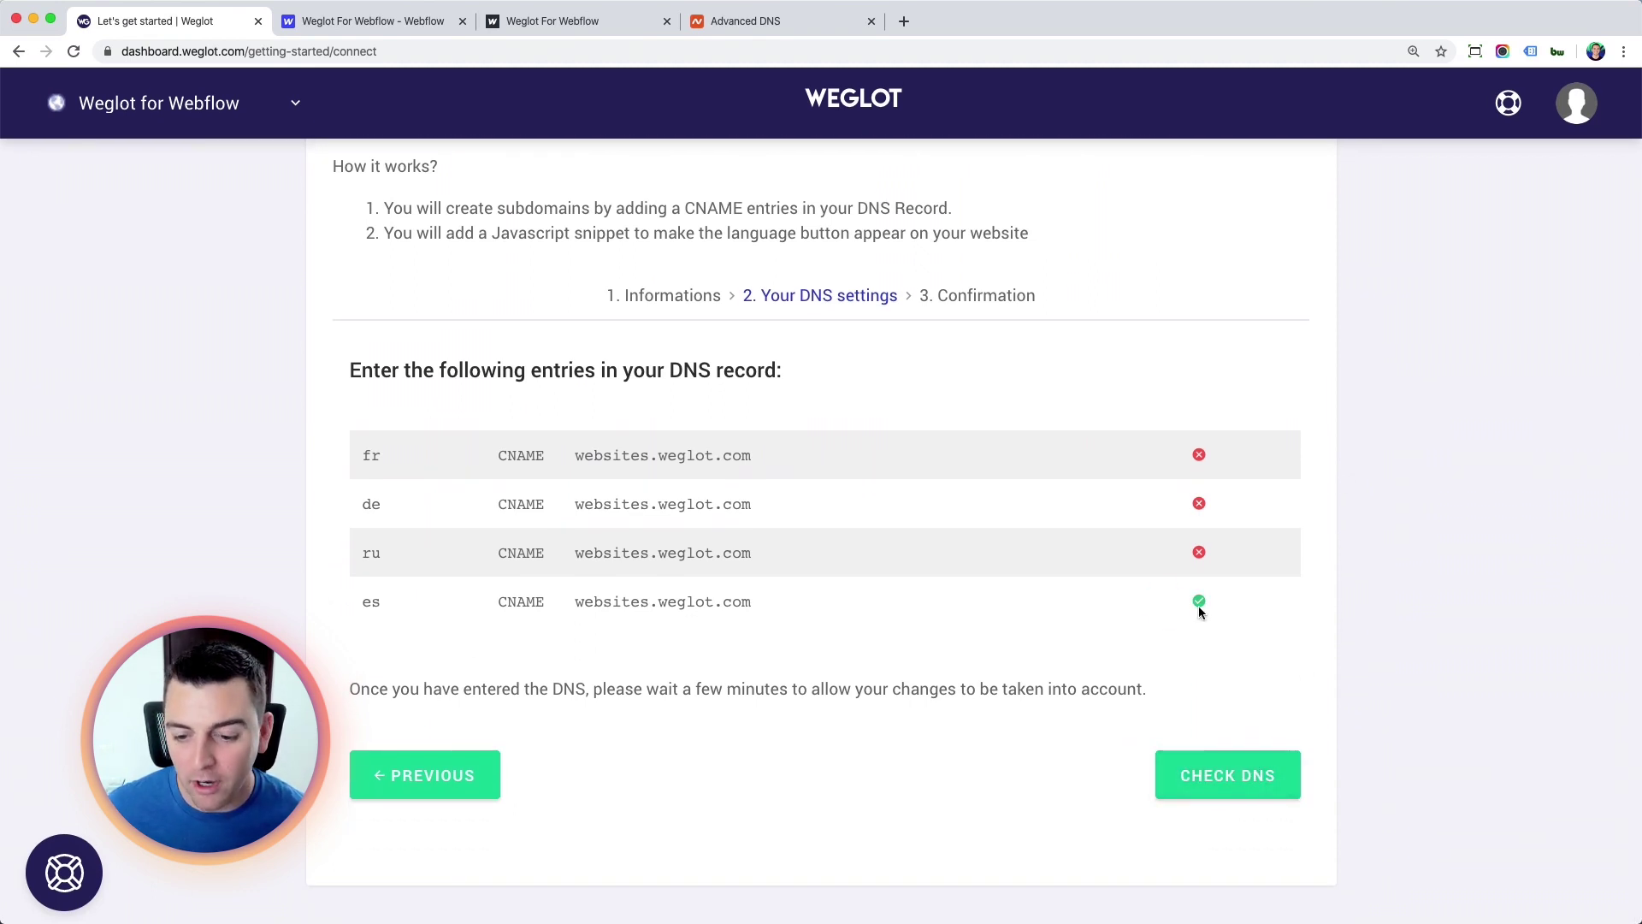
pyautogui.click(1227, 767)
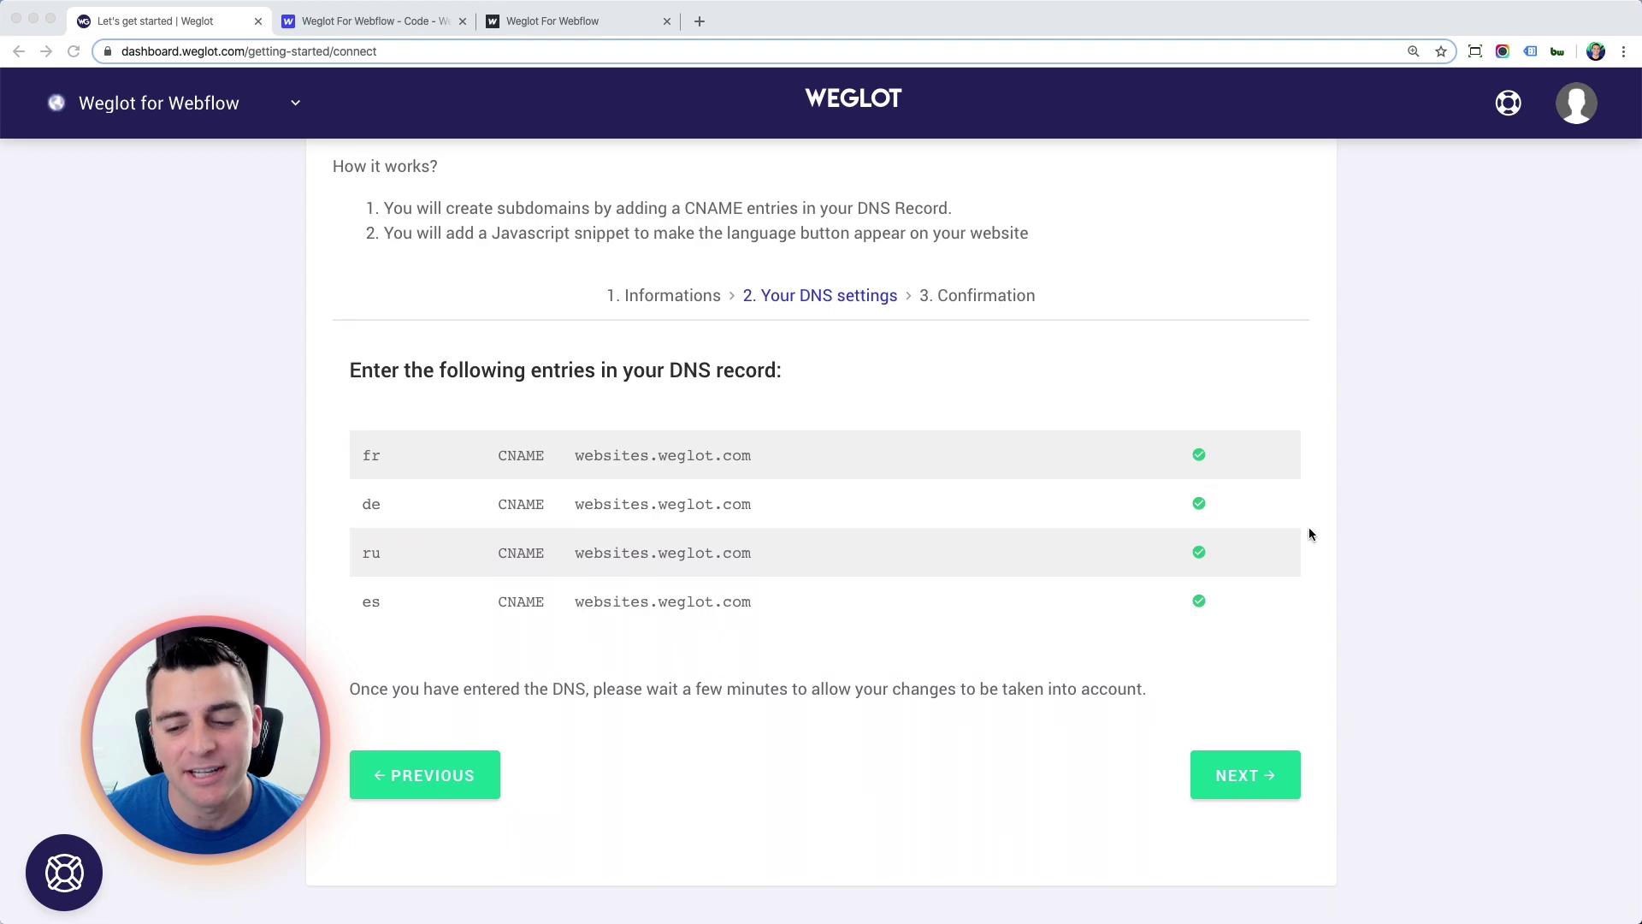
pyautogui.click(1331, 618)
# Advance to the confirmation step and copy the six-line Weglot JavaScript snippet
pyautogui.click(1260, 795)
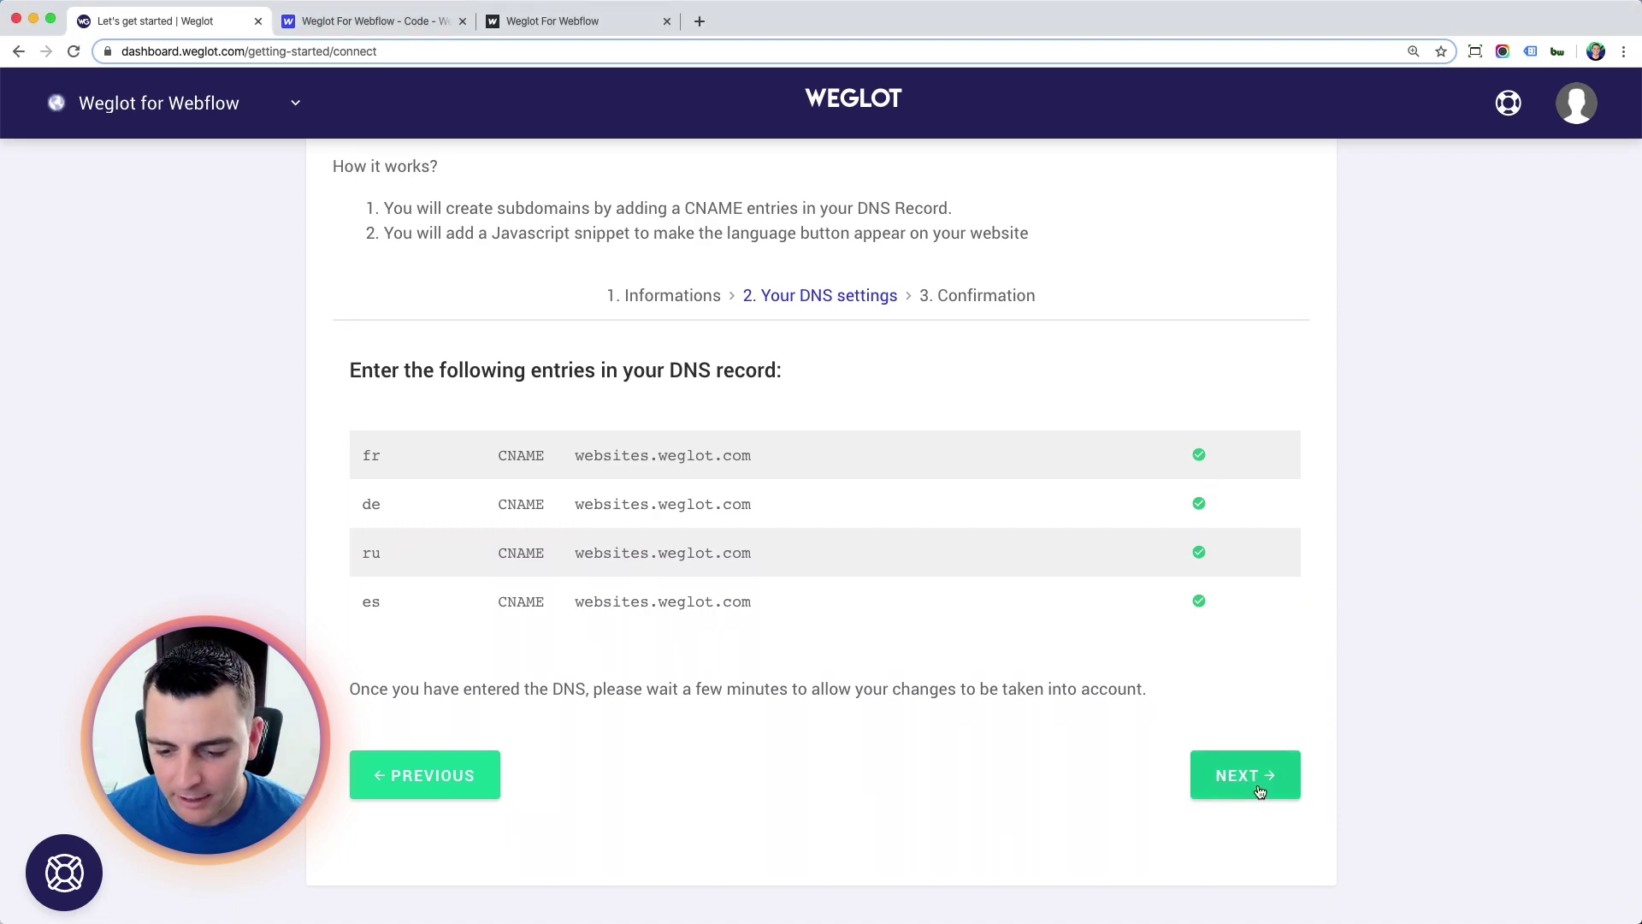
pyautogui.scroll(-5, 1258, 791)
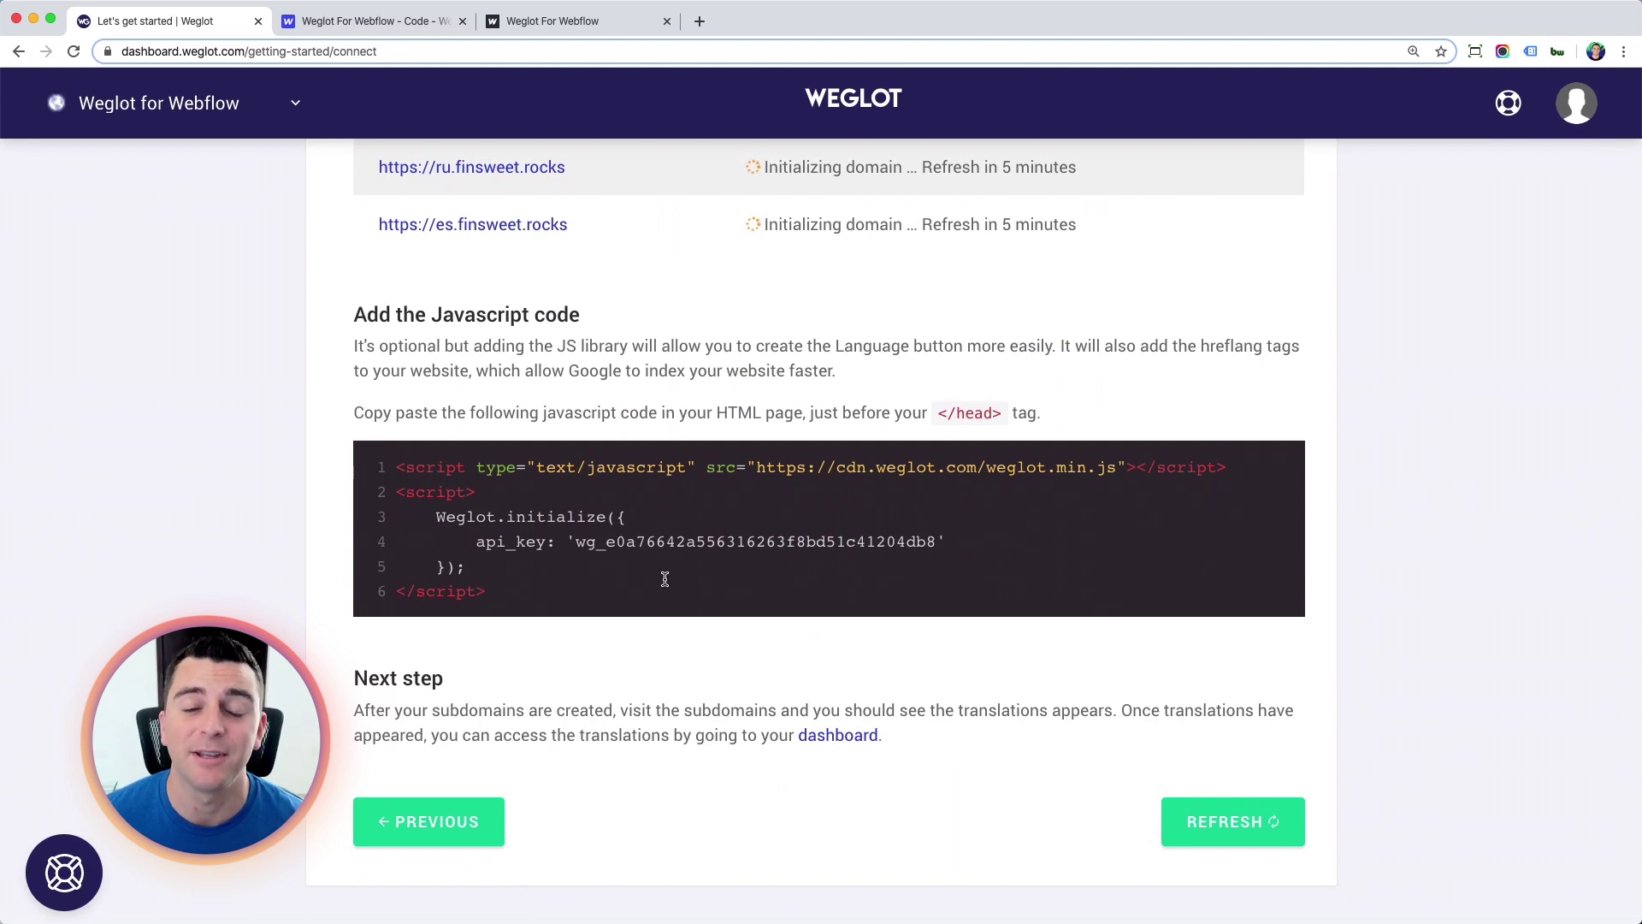
pyautogui.click(487, 601)
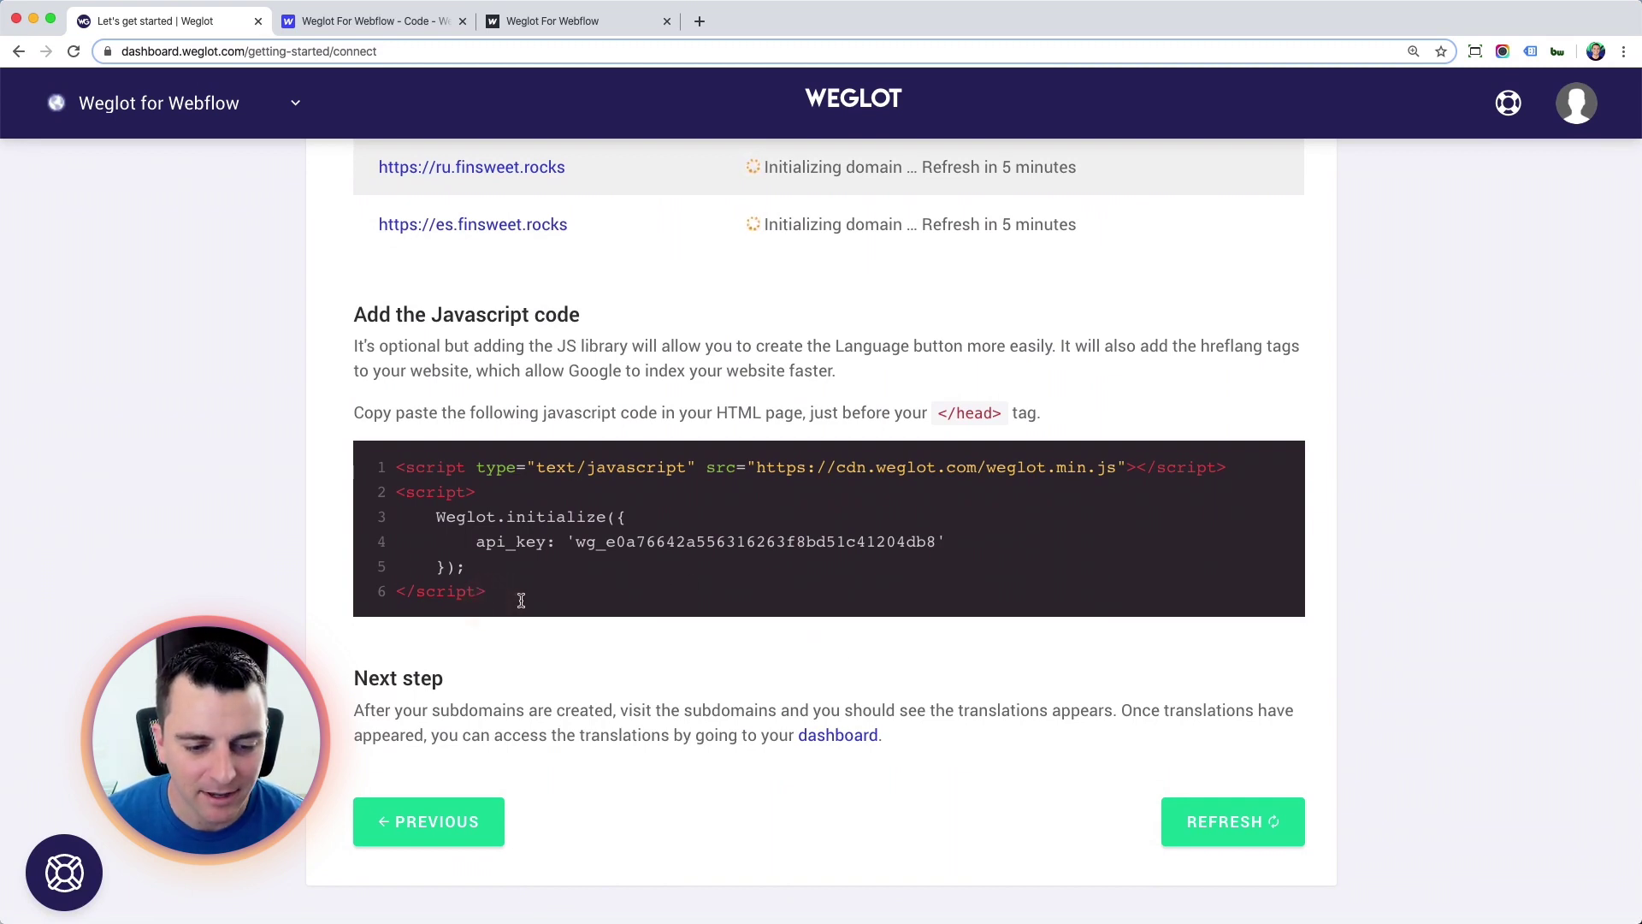
pyautogui.moveTo(520, 597); pyautogui.dragTo(368, 470)
pyautogui.press('super+c')
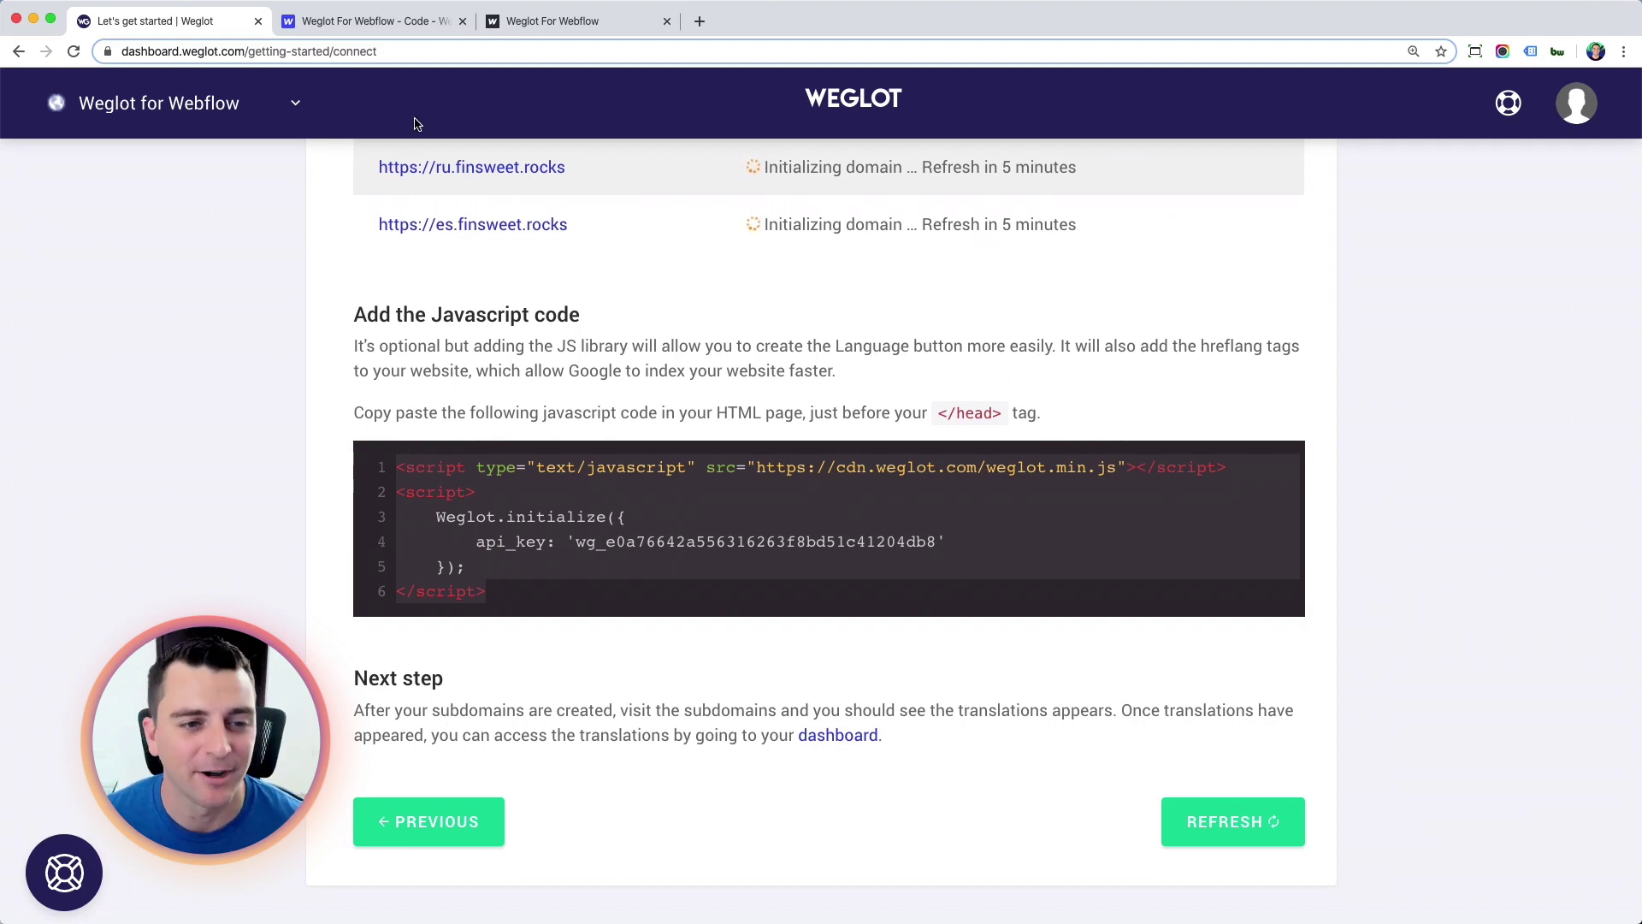
pyautogui.click(389, 21)
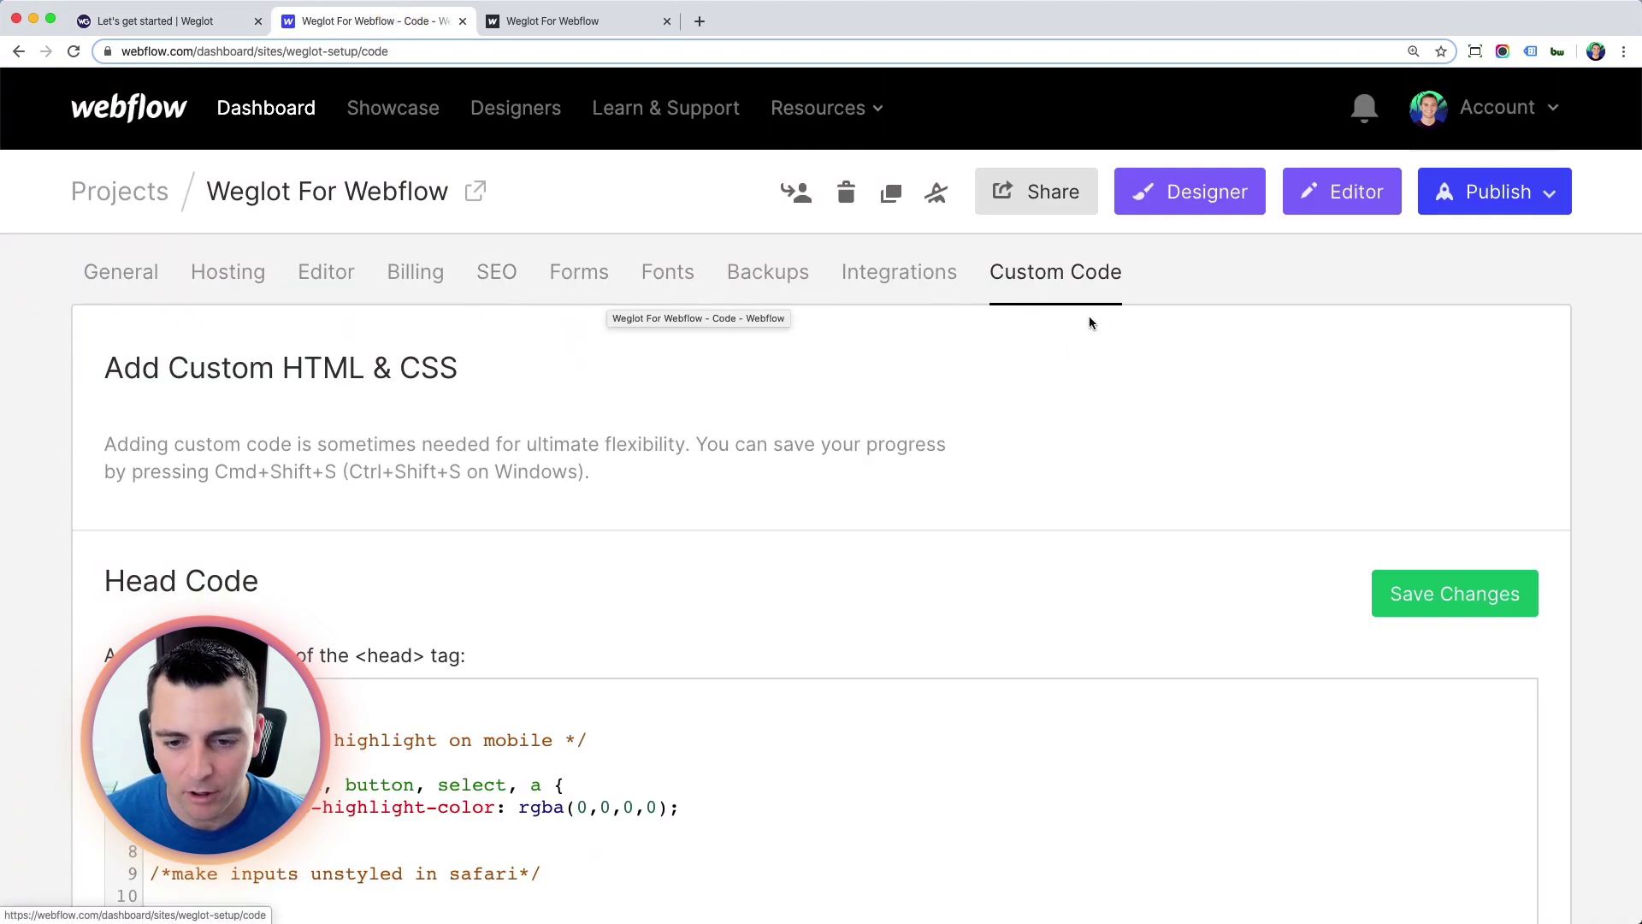
# Paste the Weglot script after the style block in Webflow's Head Code and save the changes
pyautogui.scroll(-10, 1045, 378)
pyautogui.scroll(3, 1046, 382)
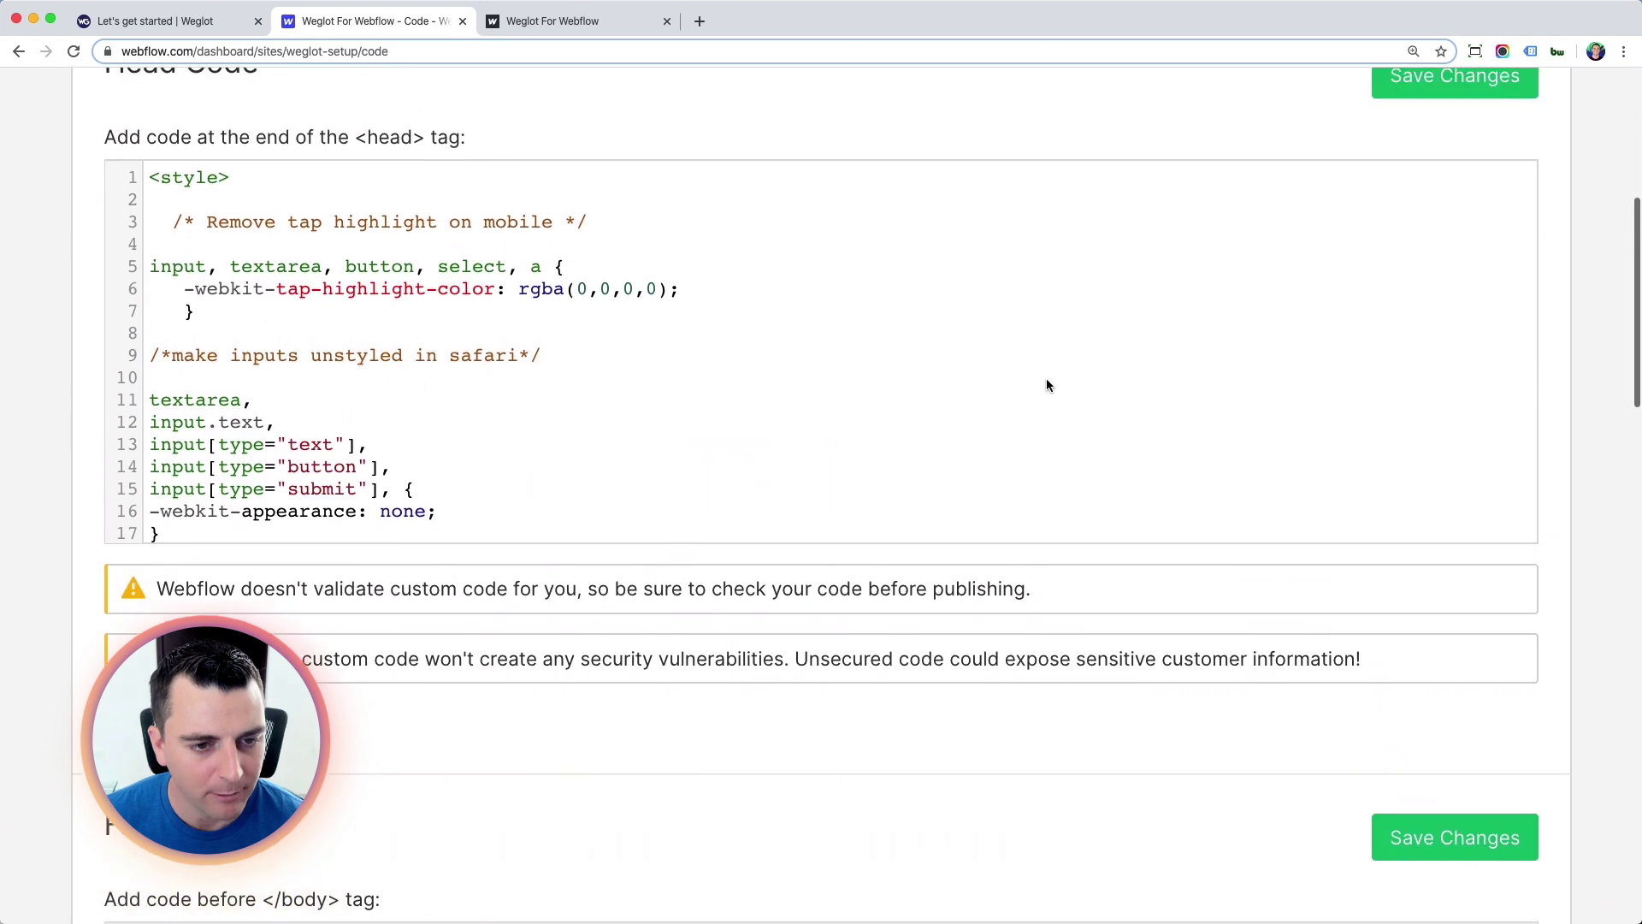
pyautogui.scroll(-3, 763, 290)
pyautogui.click(198, 508)
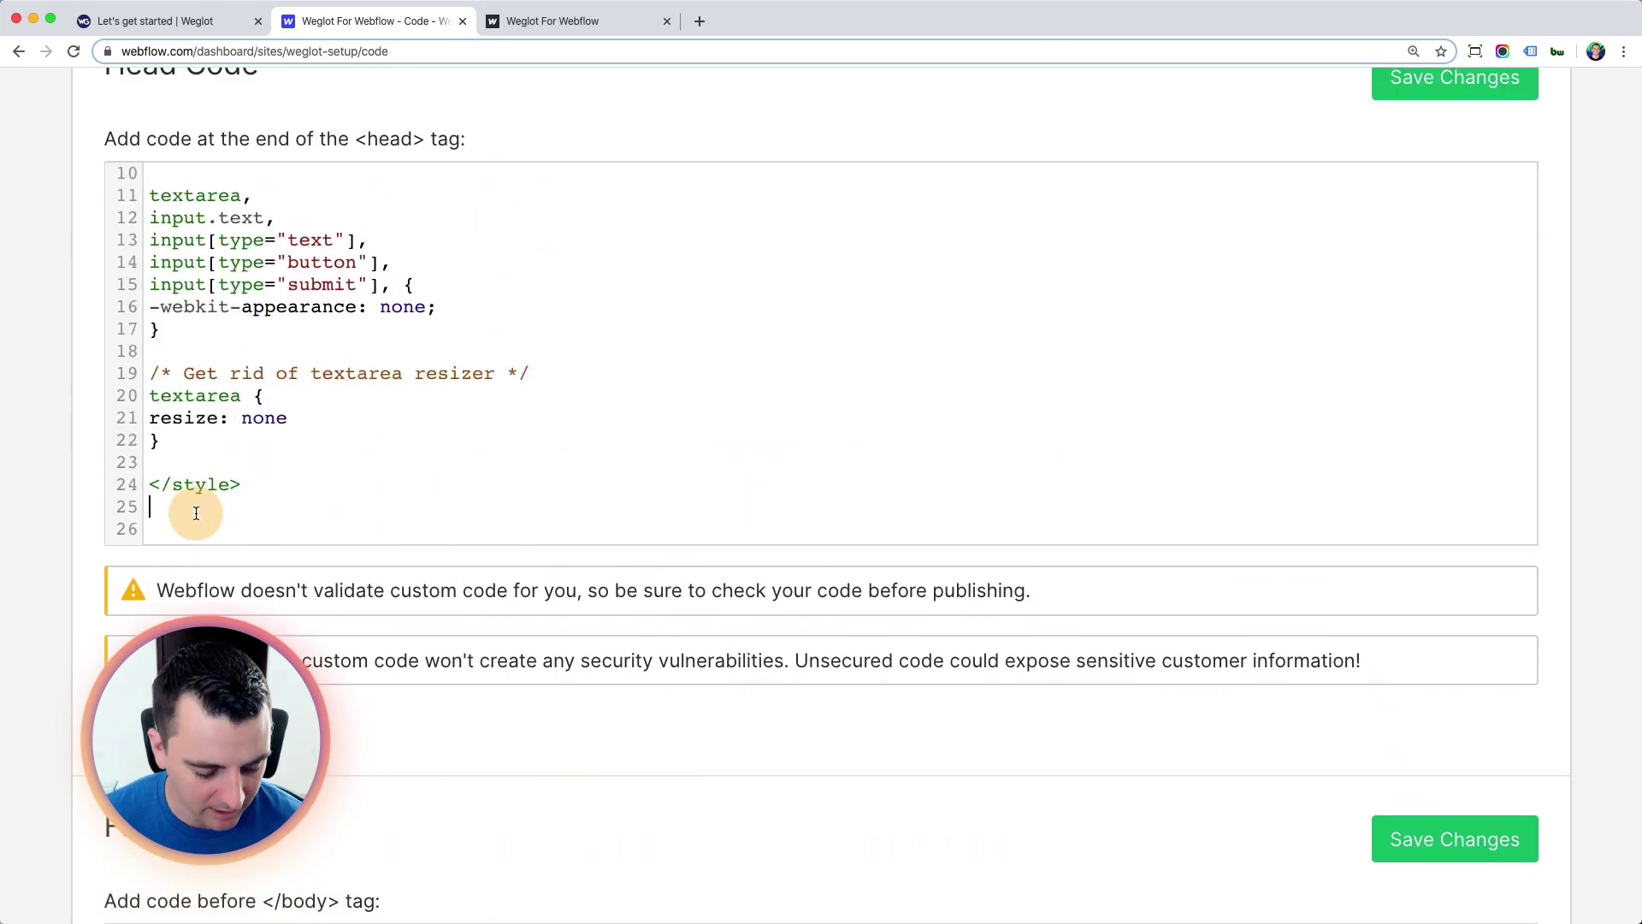
pyautogui.press('super+v')
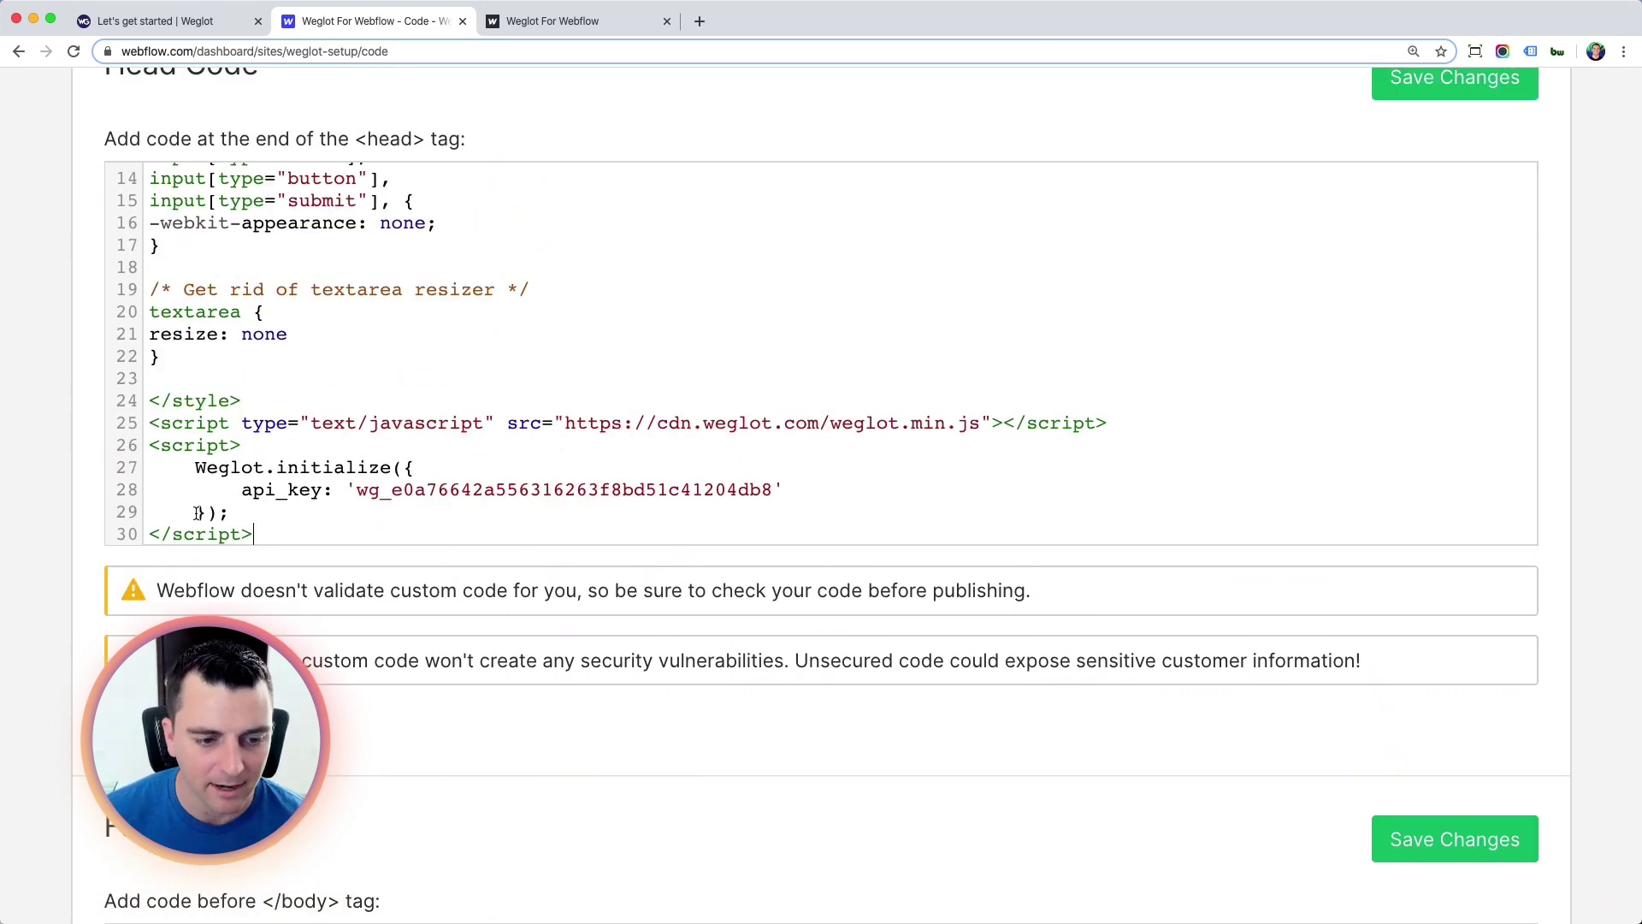
pyautogui.scroll(3, 1591, 429)
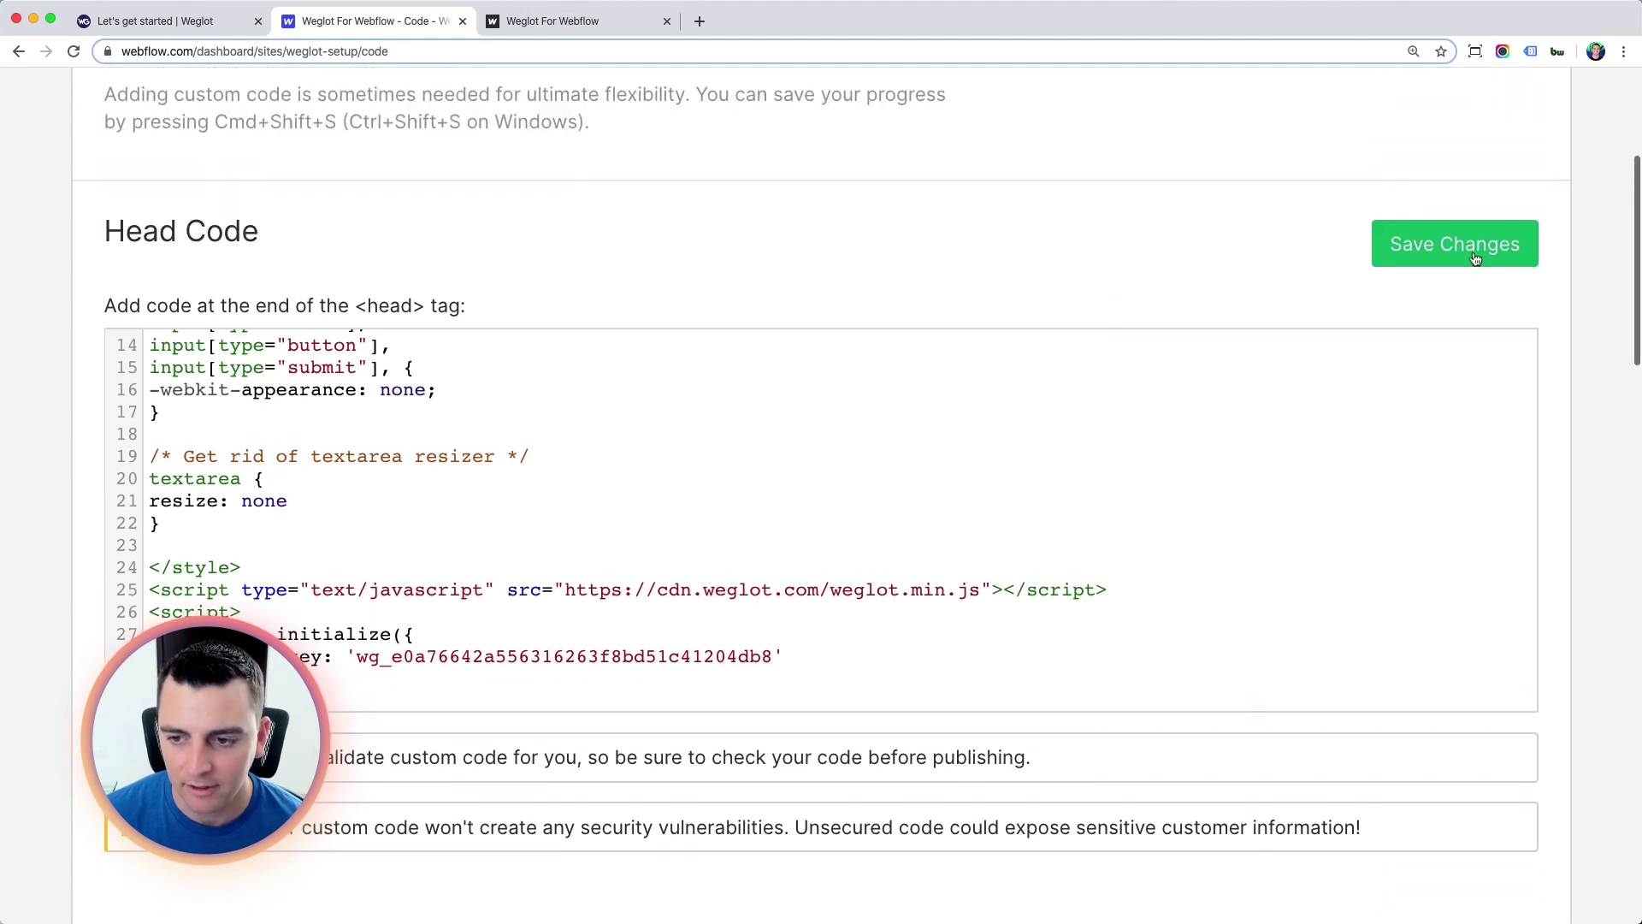
pyautogui.click(1466, 246)
pyautogui.scroll(4, 1238, 231)
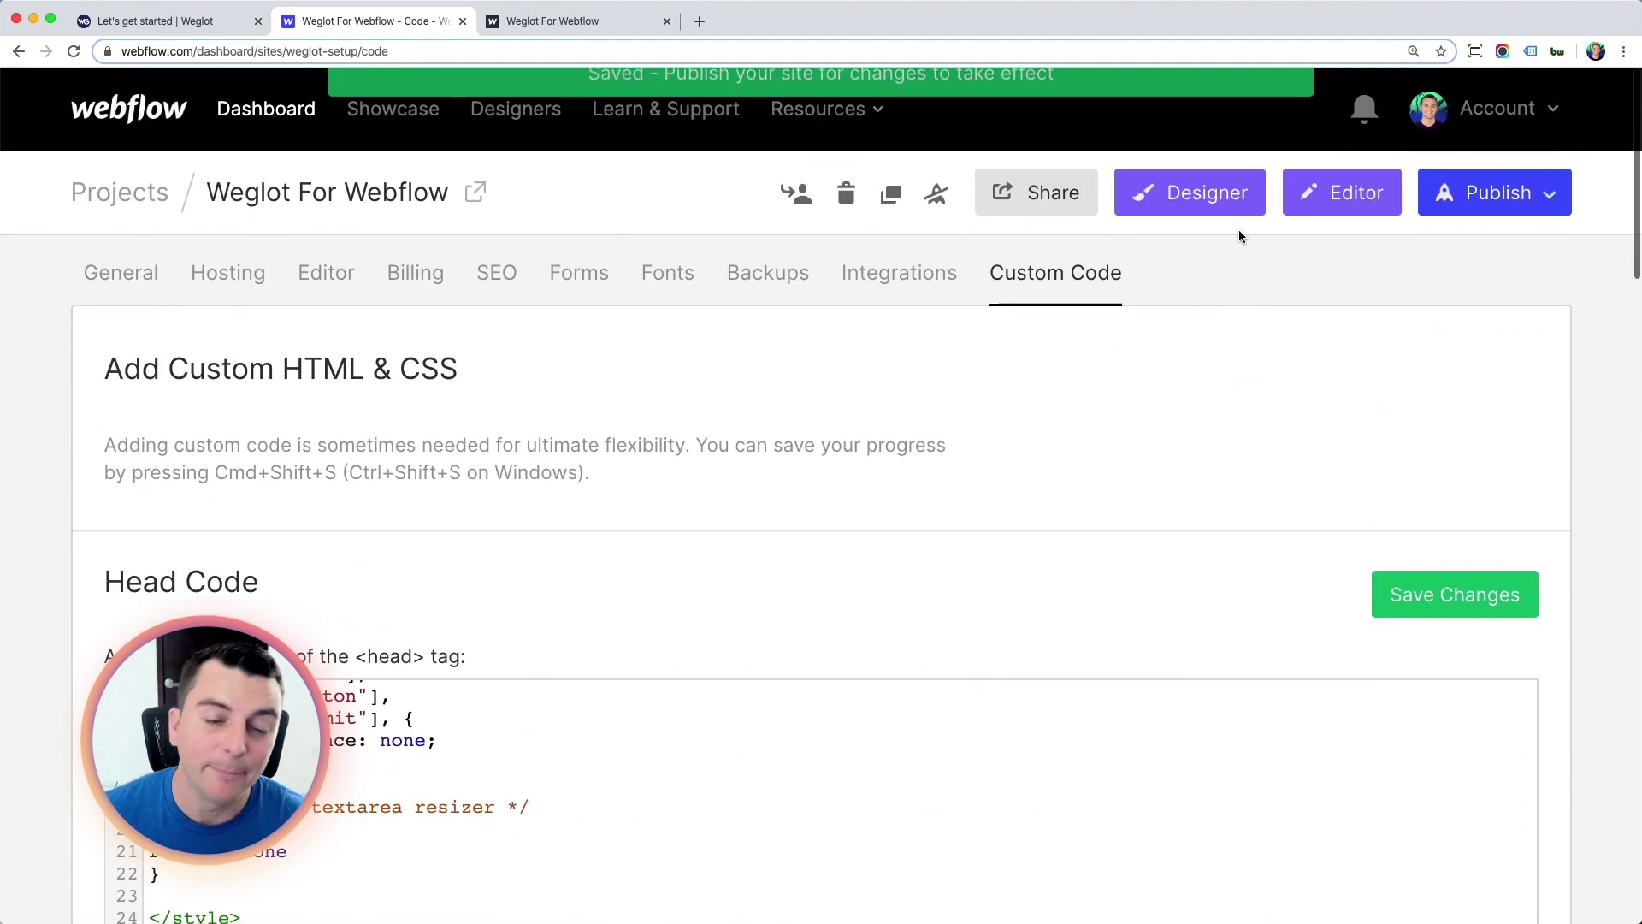
pyautogui.click(510, 23)
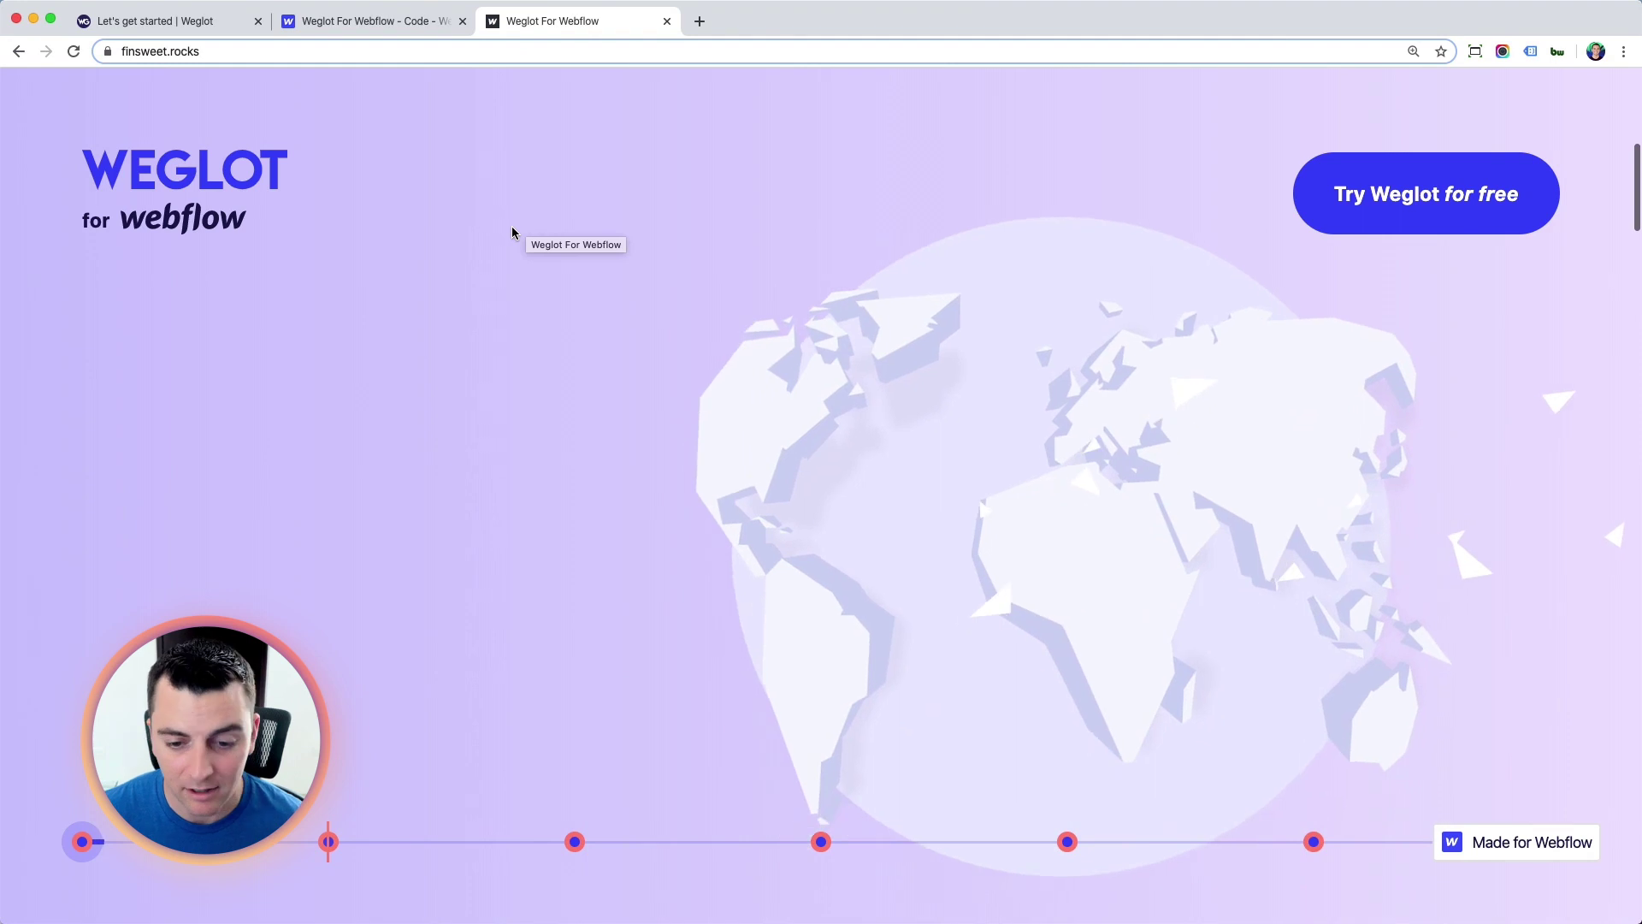
pyautogui.scroll(-5, 511, 225)
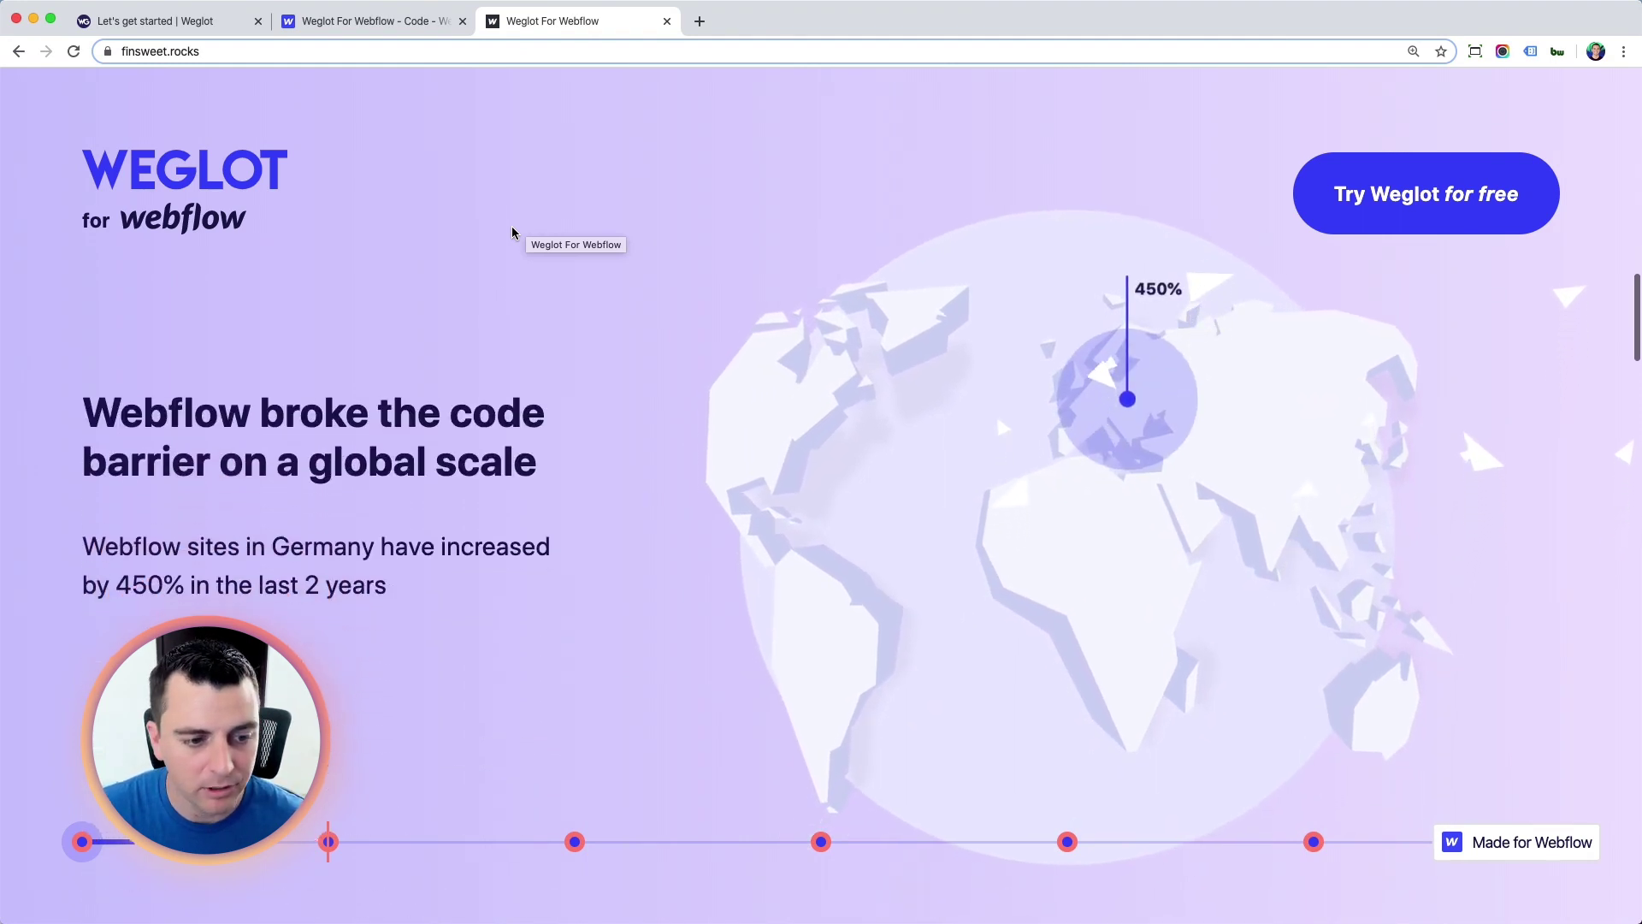
pyautogui.scroll(-2, 512, 226)
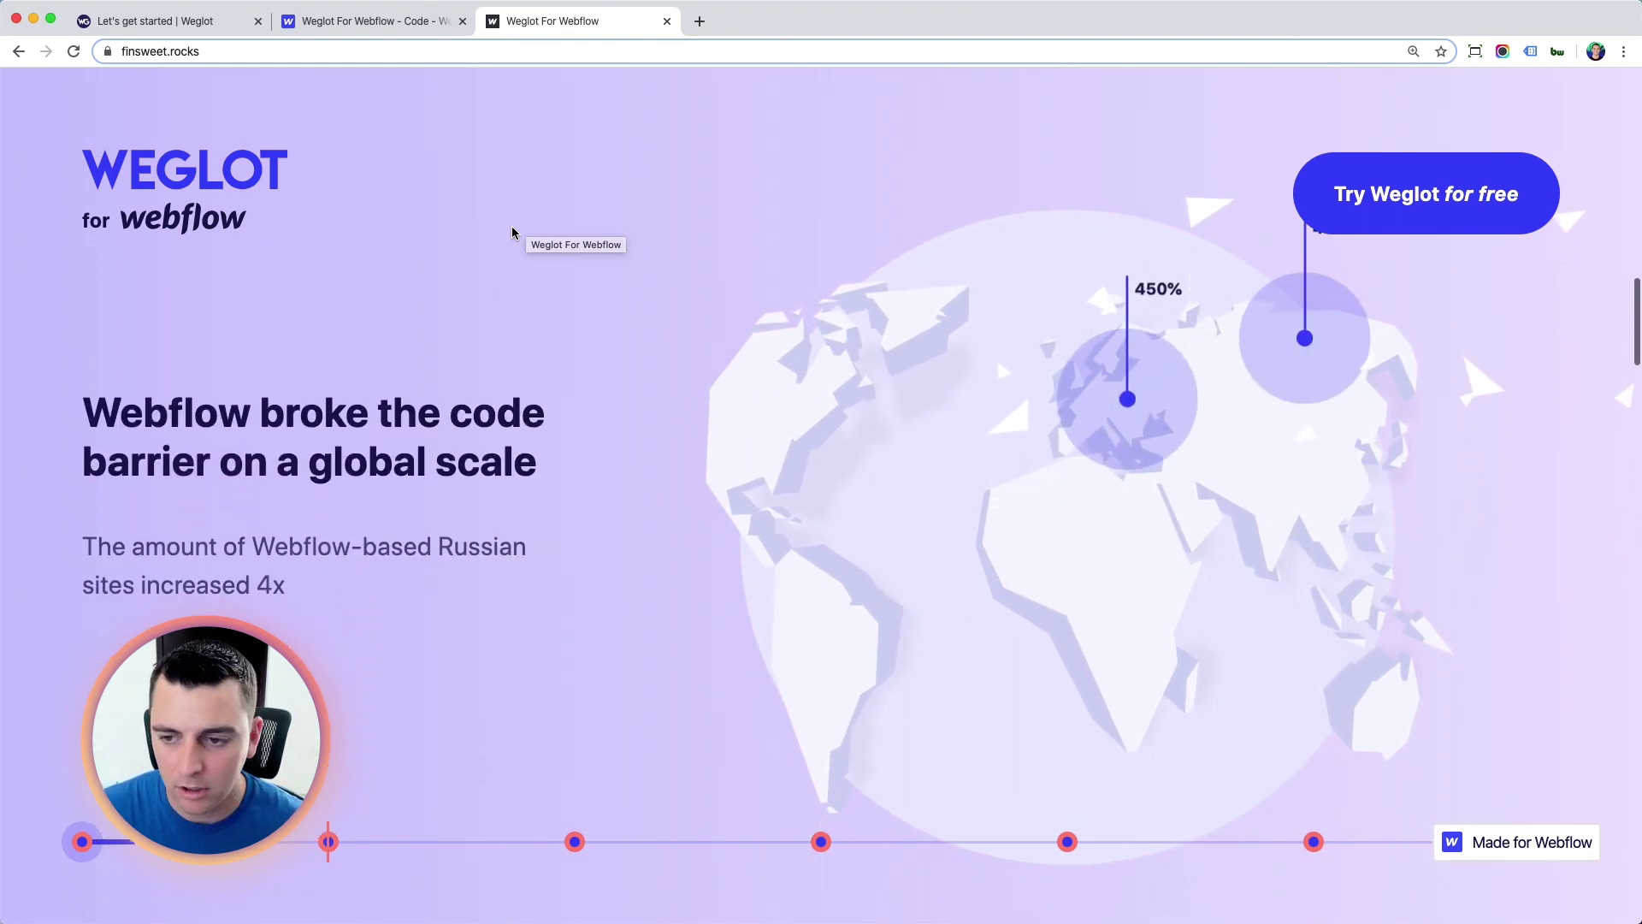
pyautogui.scroll(8, 512, 226)
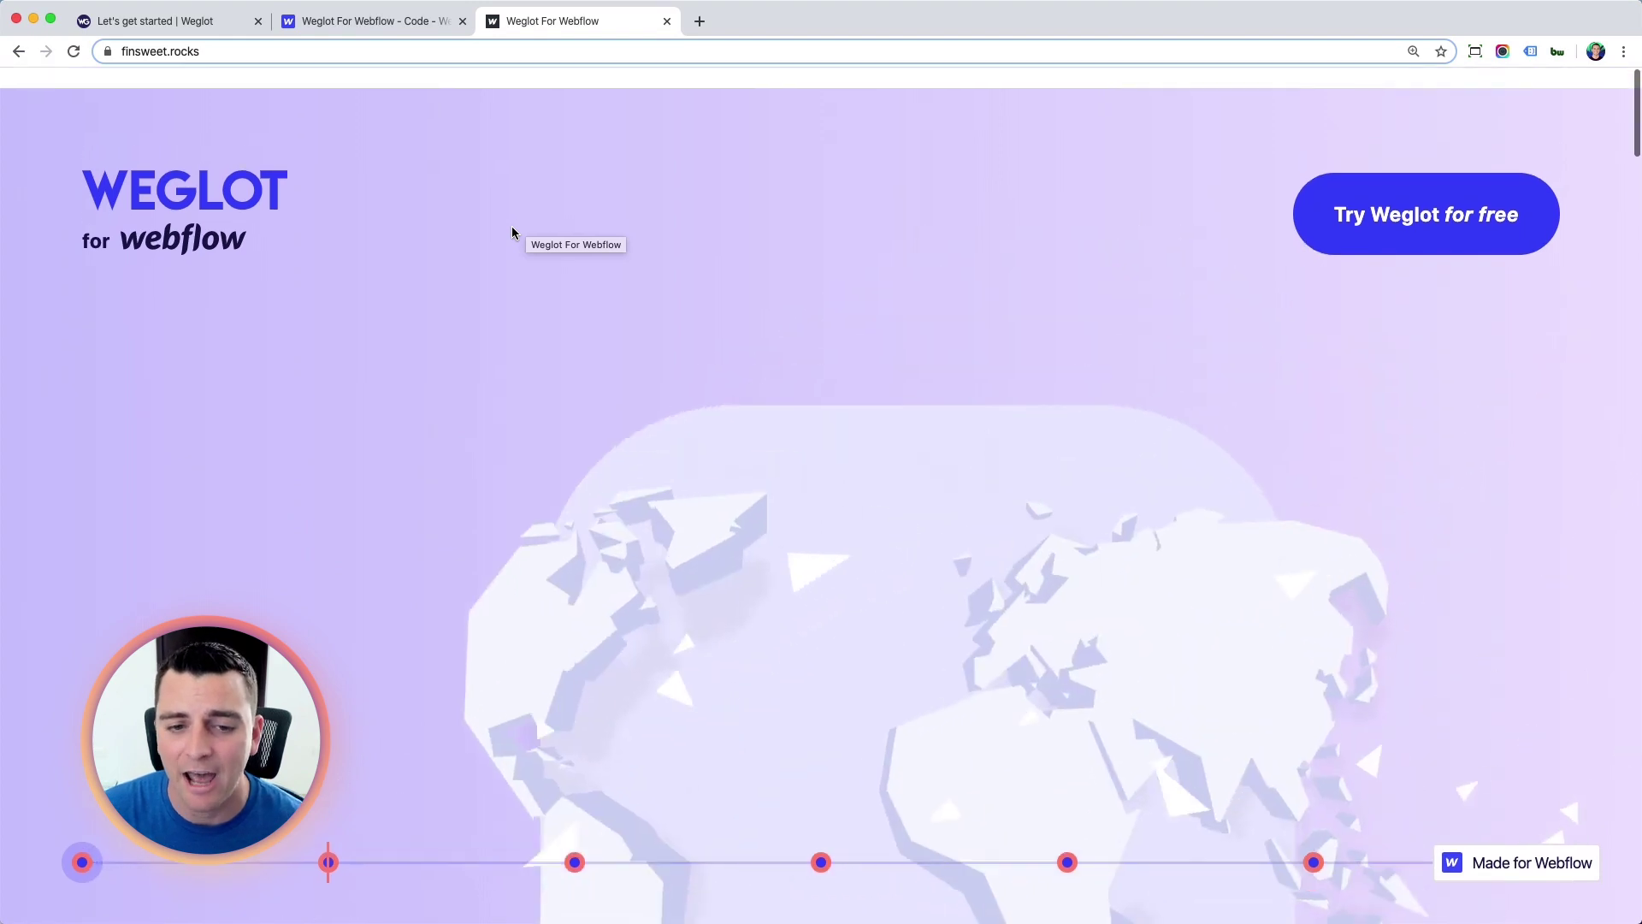
pyautogui.click(368, 20)
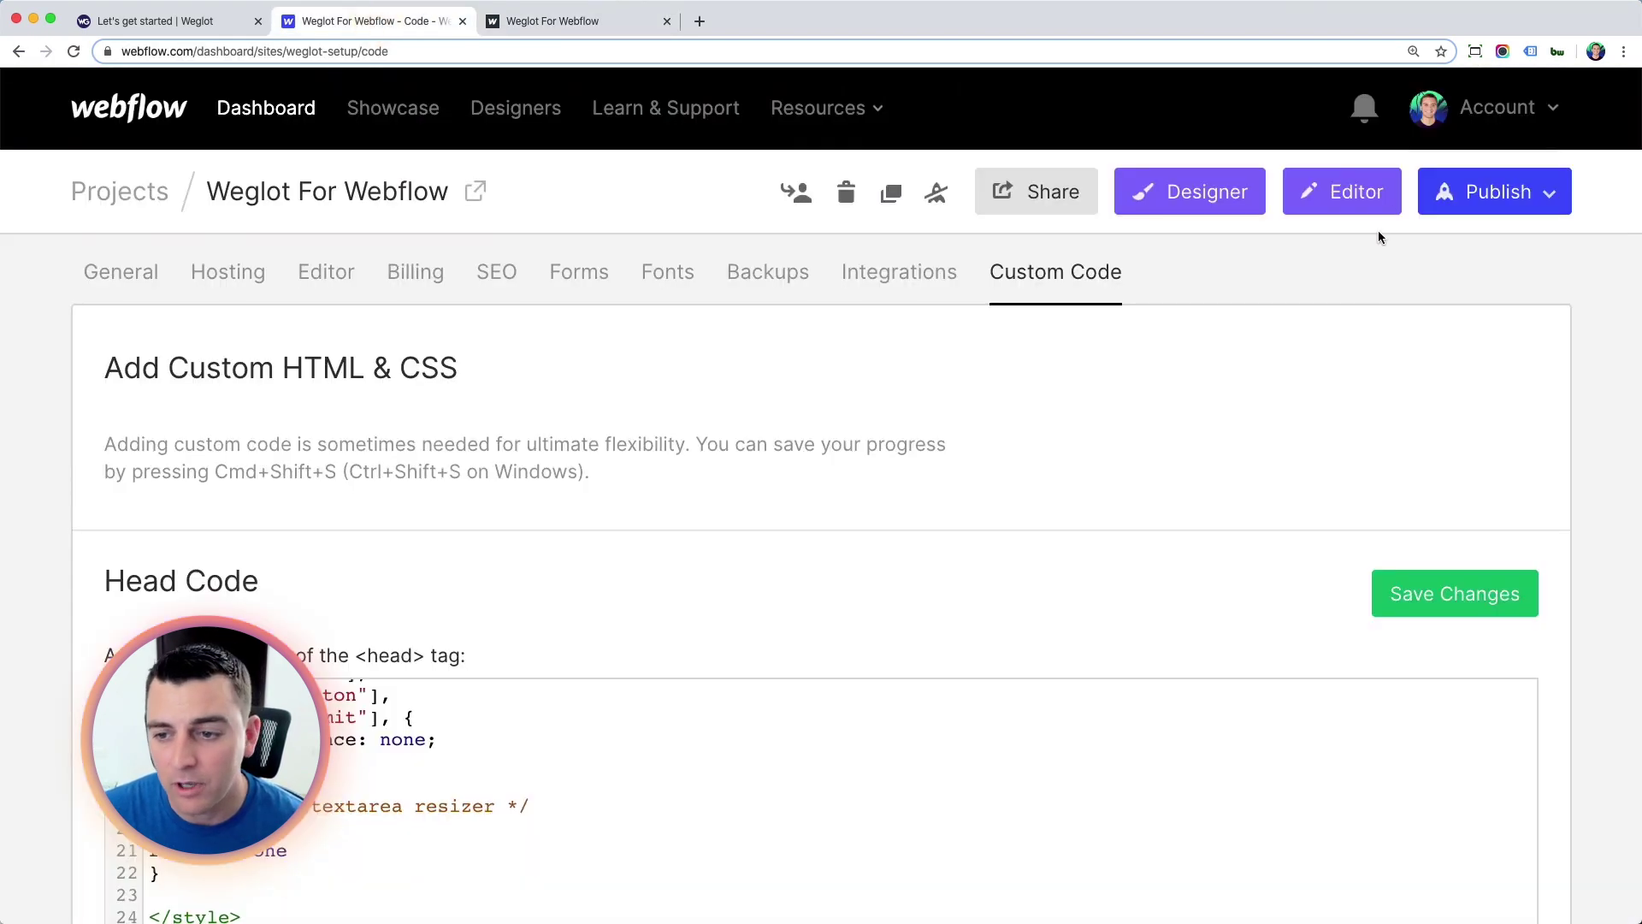
pyautogui.click(1454, 192)
pyautogui.click(1327, 460)
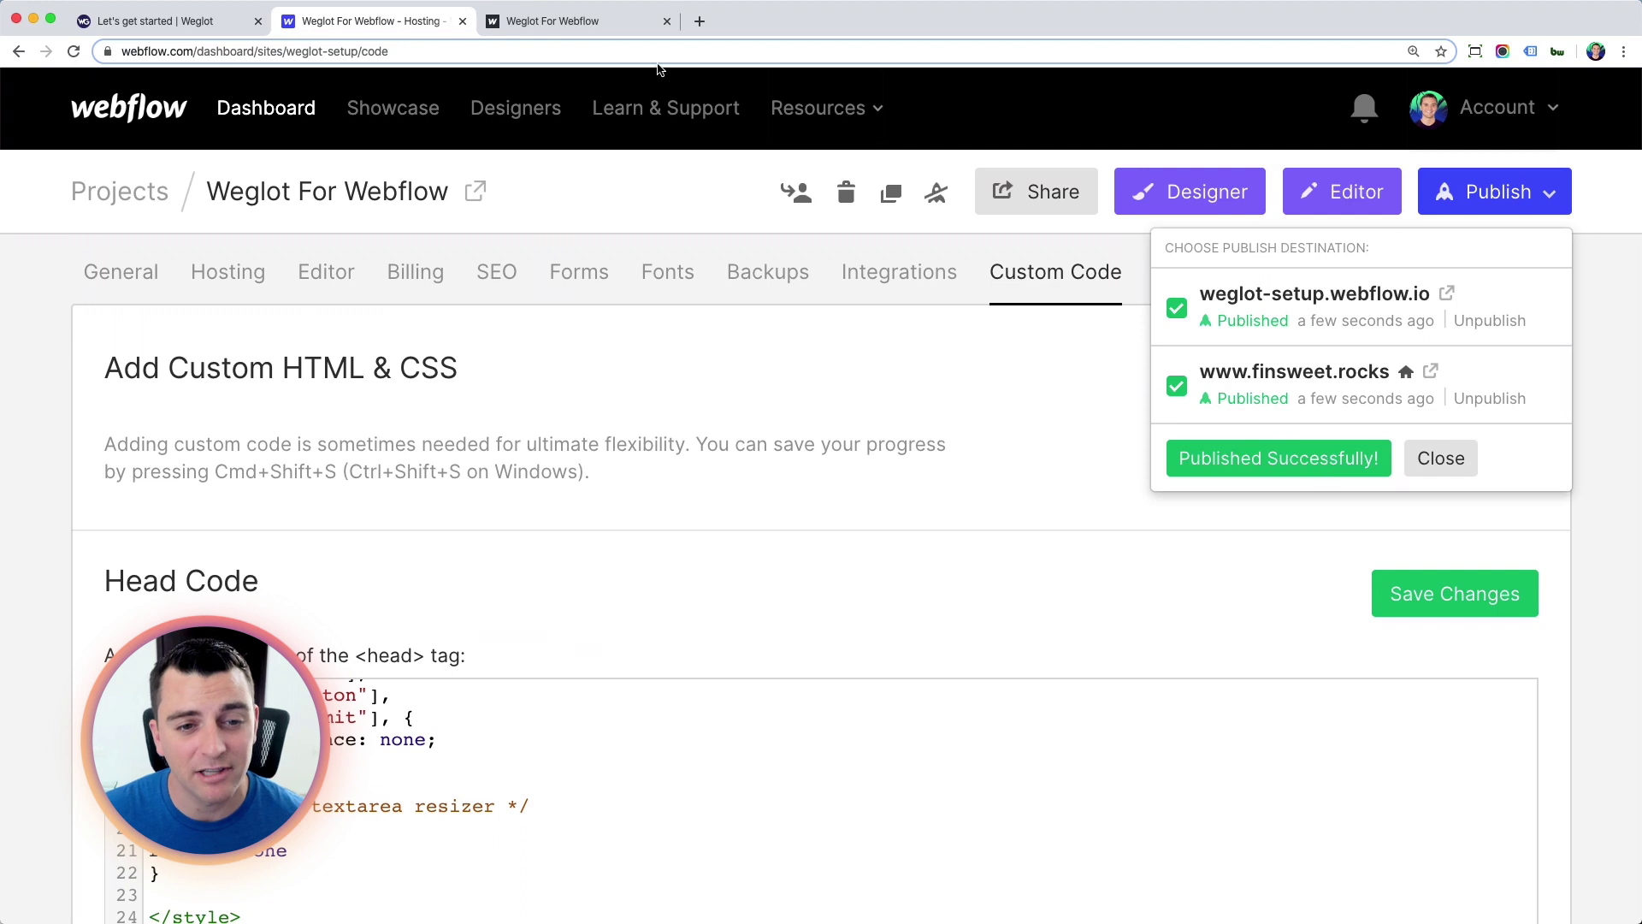
# Reload the live finsweet.rocks page and confirm the English language switcher is showing
pyautogui.click(626, 22)
pyautogui.click(585, 47)
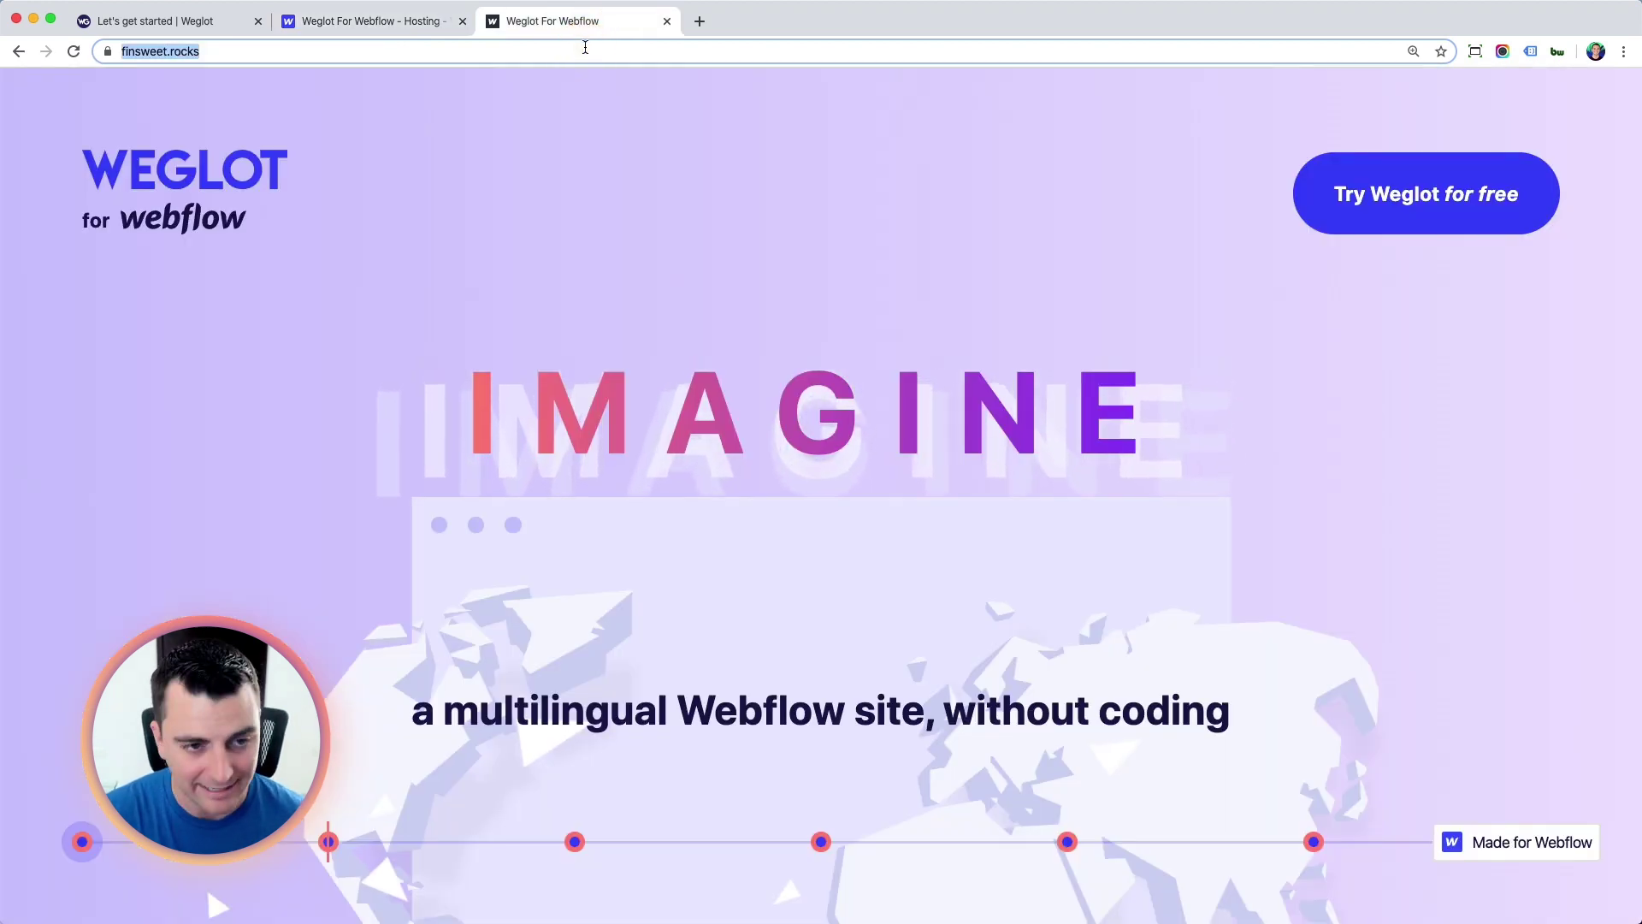
pyautogui.press('Return')
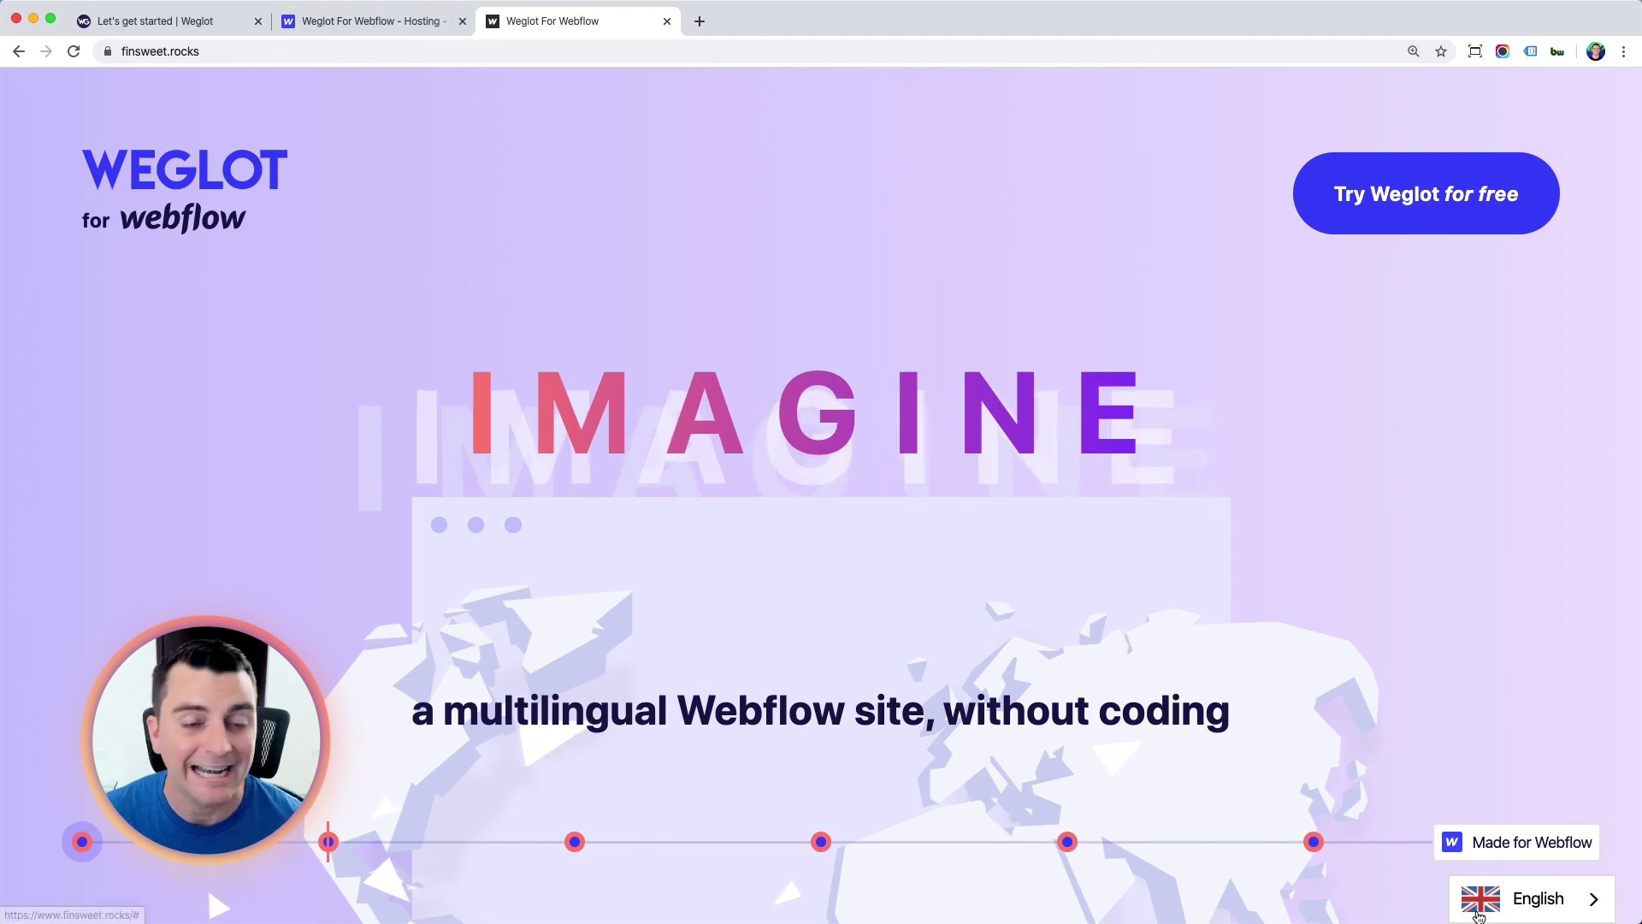
pyautogui.scroll(-5, 1014, 584)
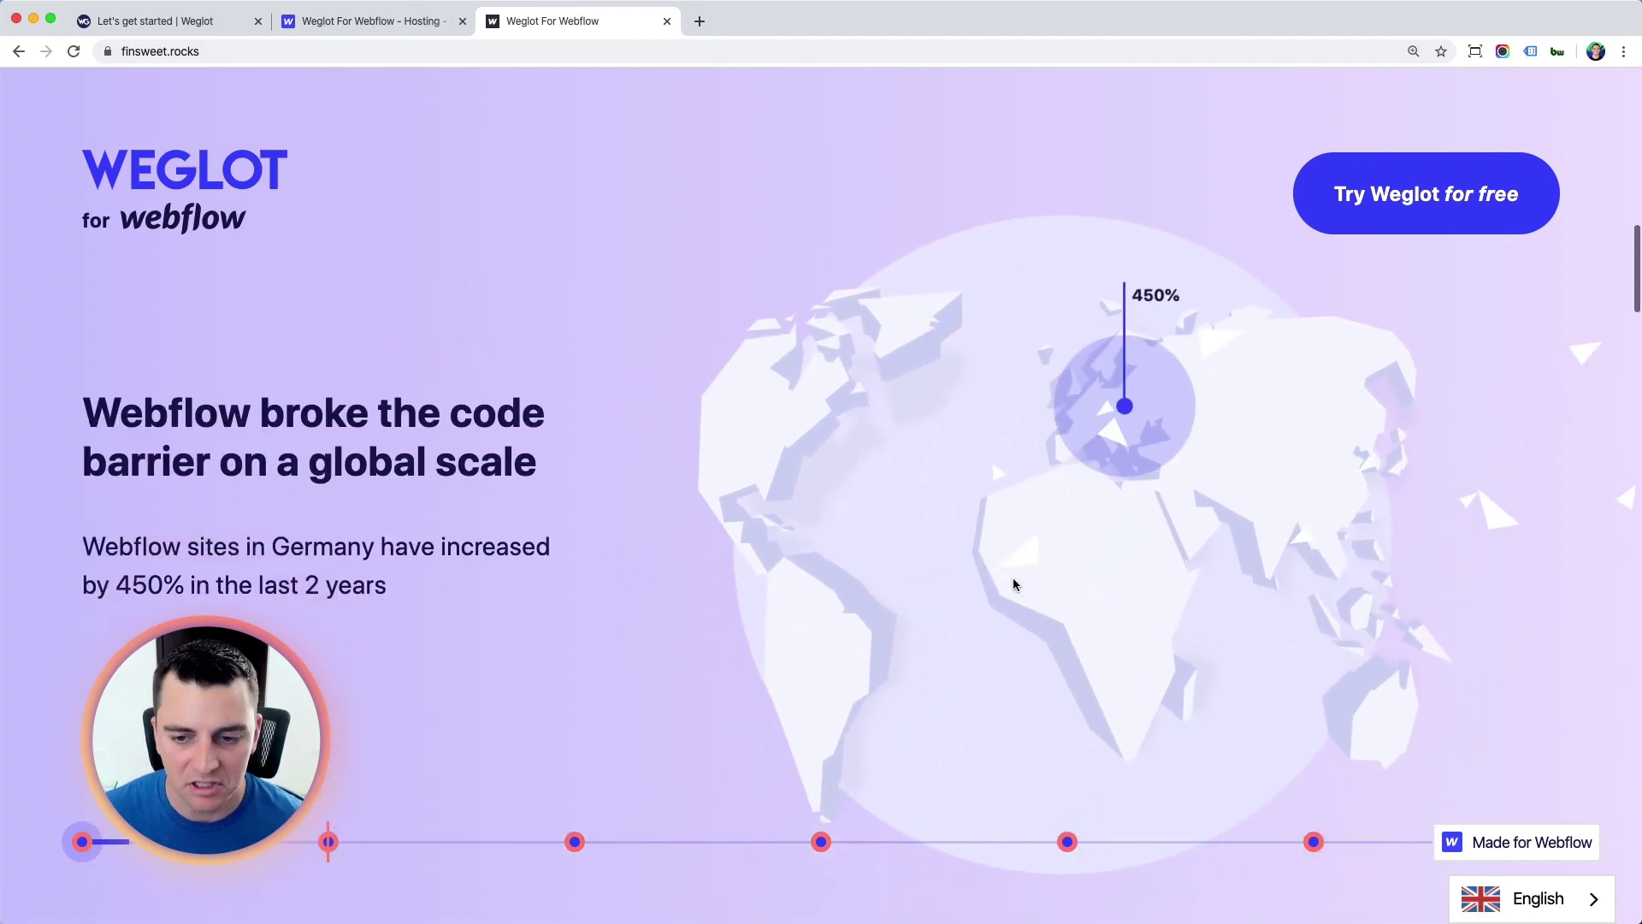
pyautogui.scroll(3, 1014, 584)
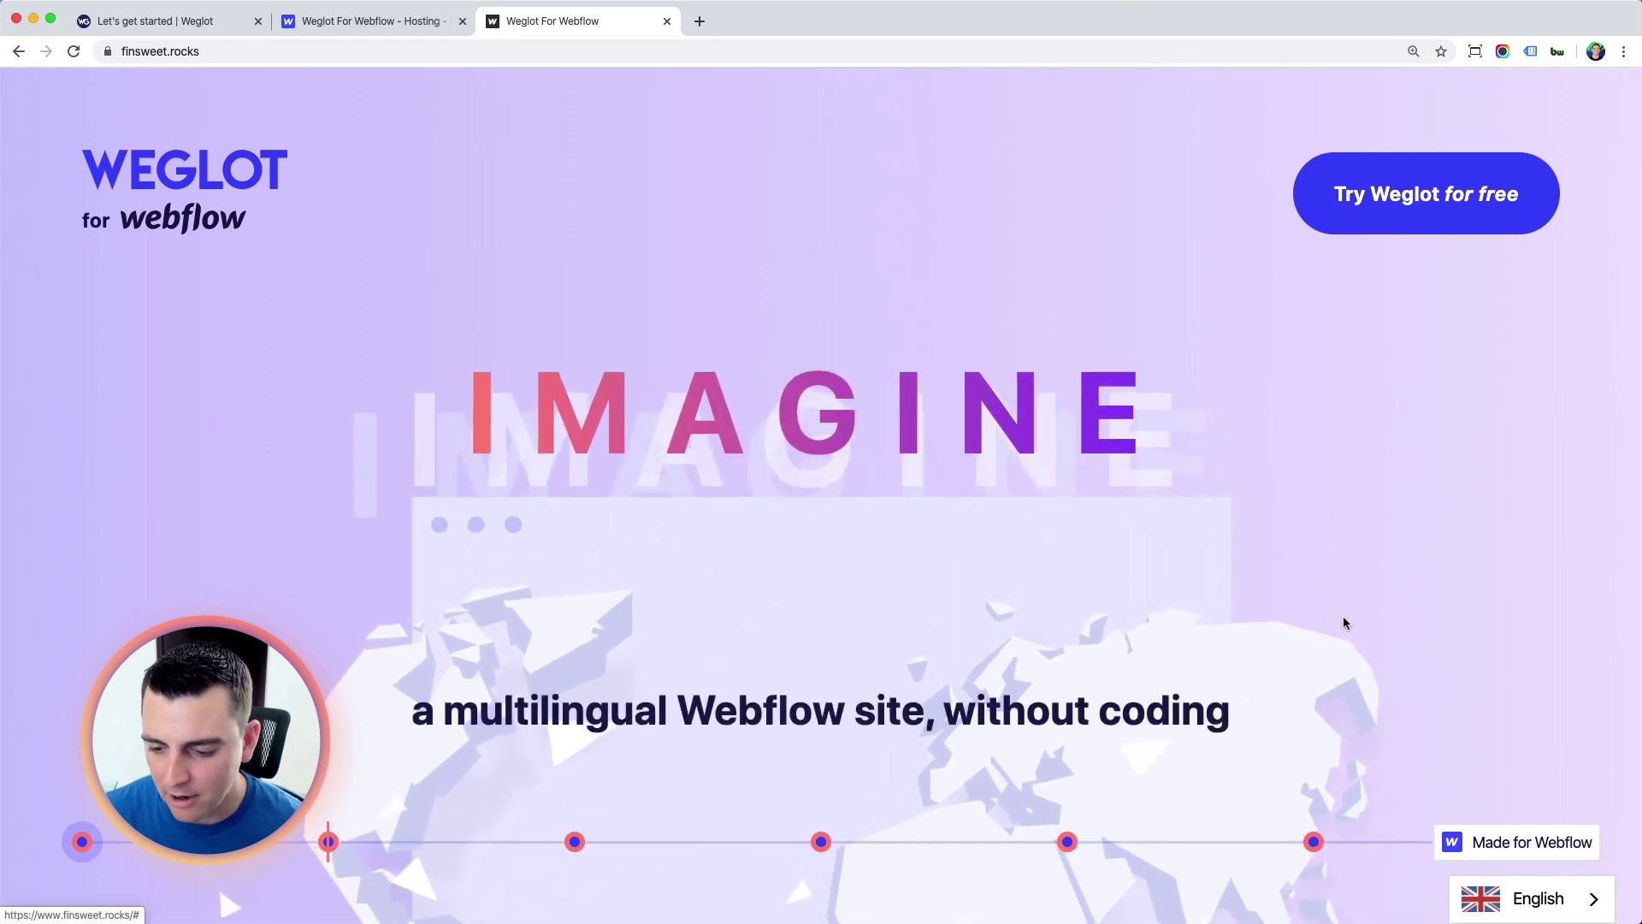
# Switch the live site to Deutsch, scroll through its globe statistics, and open the language list
pyautogui.moveTo(1531, 899)
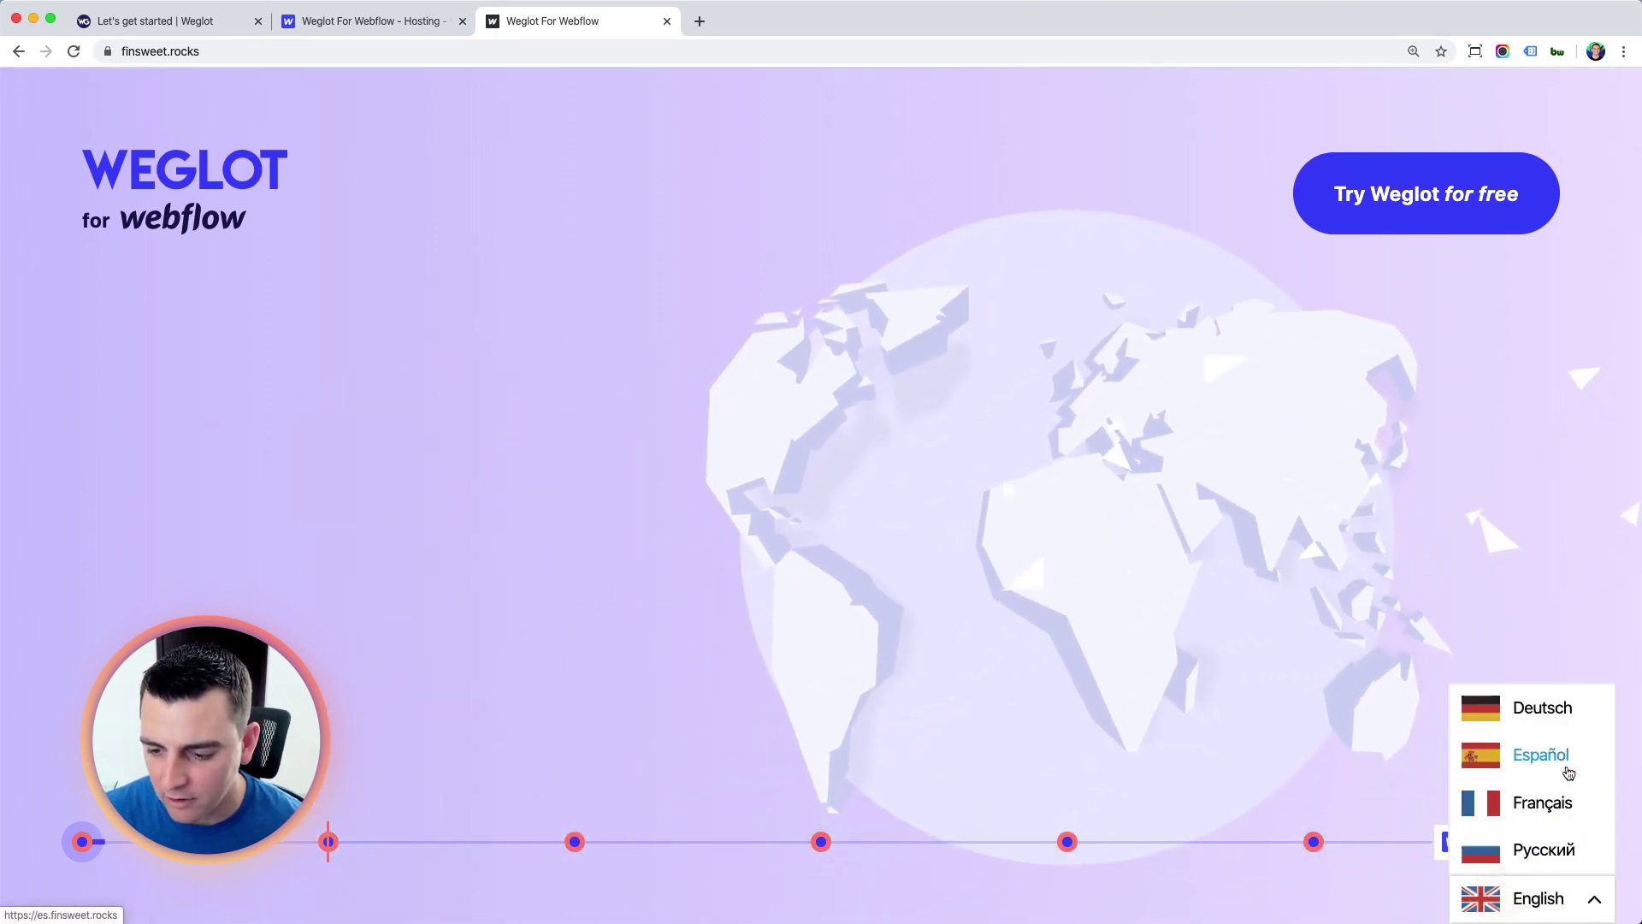
pyautogui.click(1568, 723)
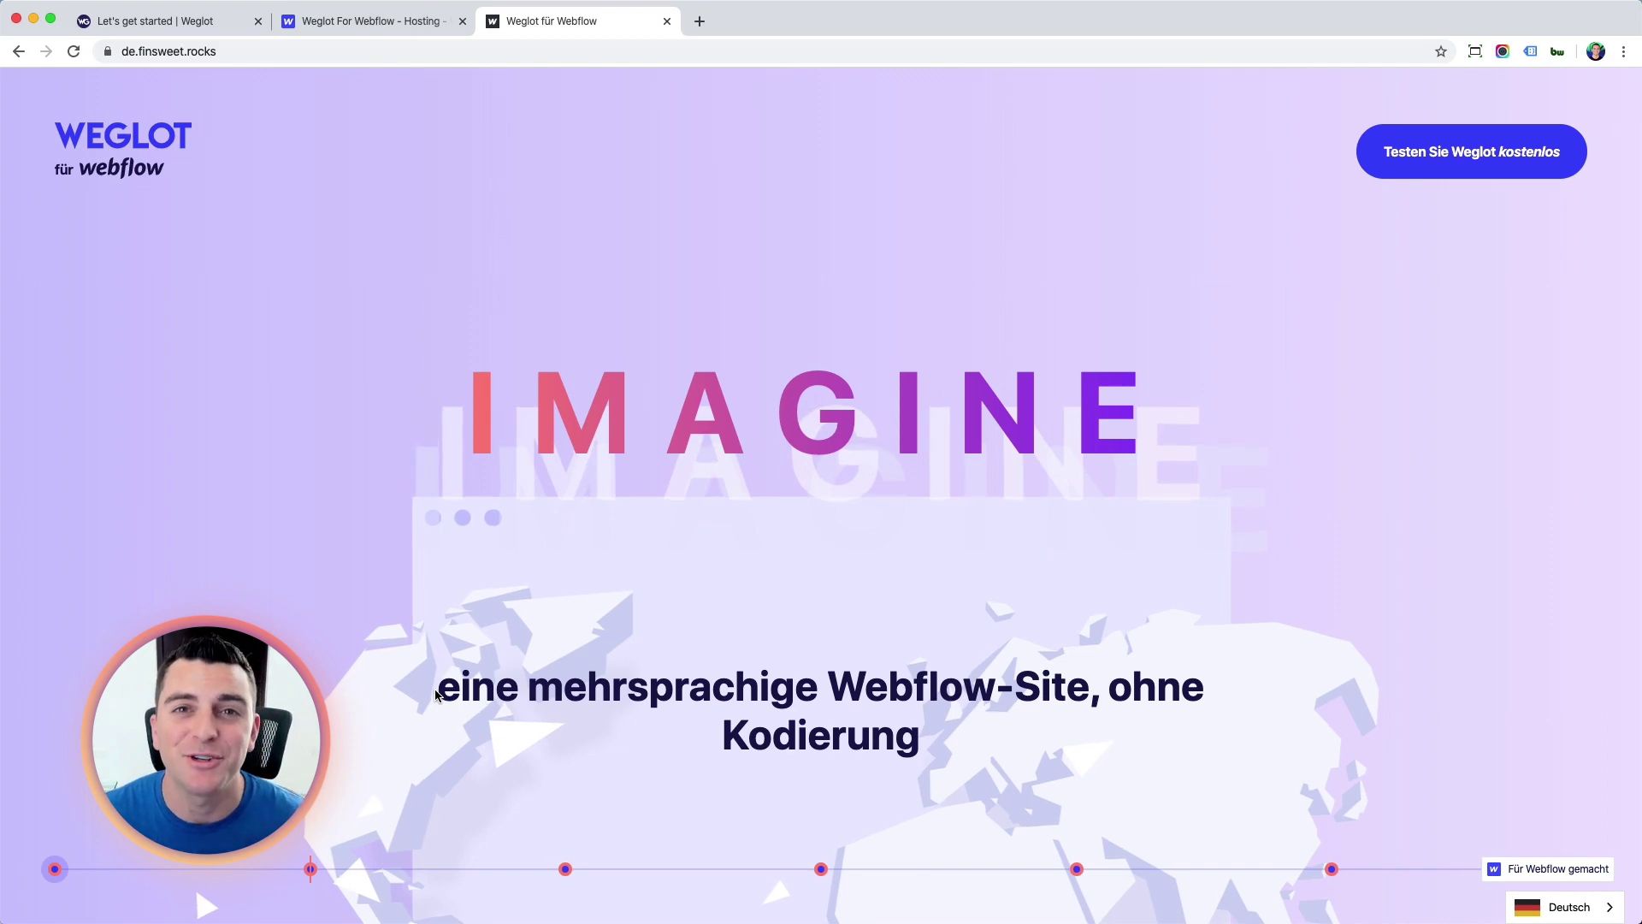
pyautogui.scroll(-5, 436, 694)
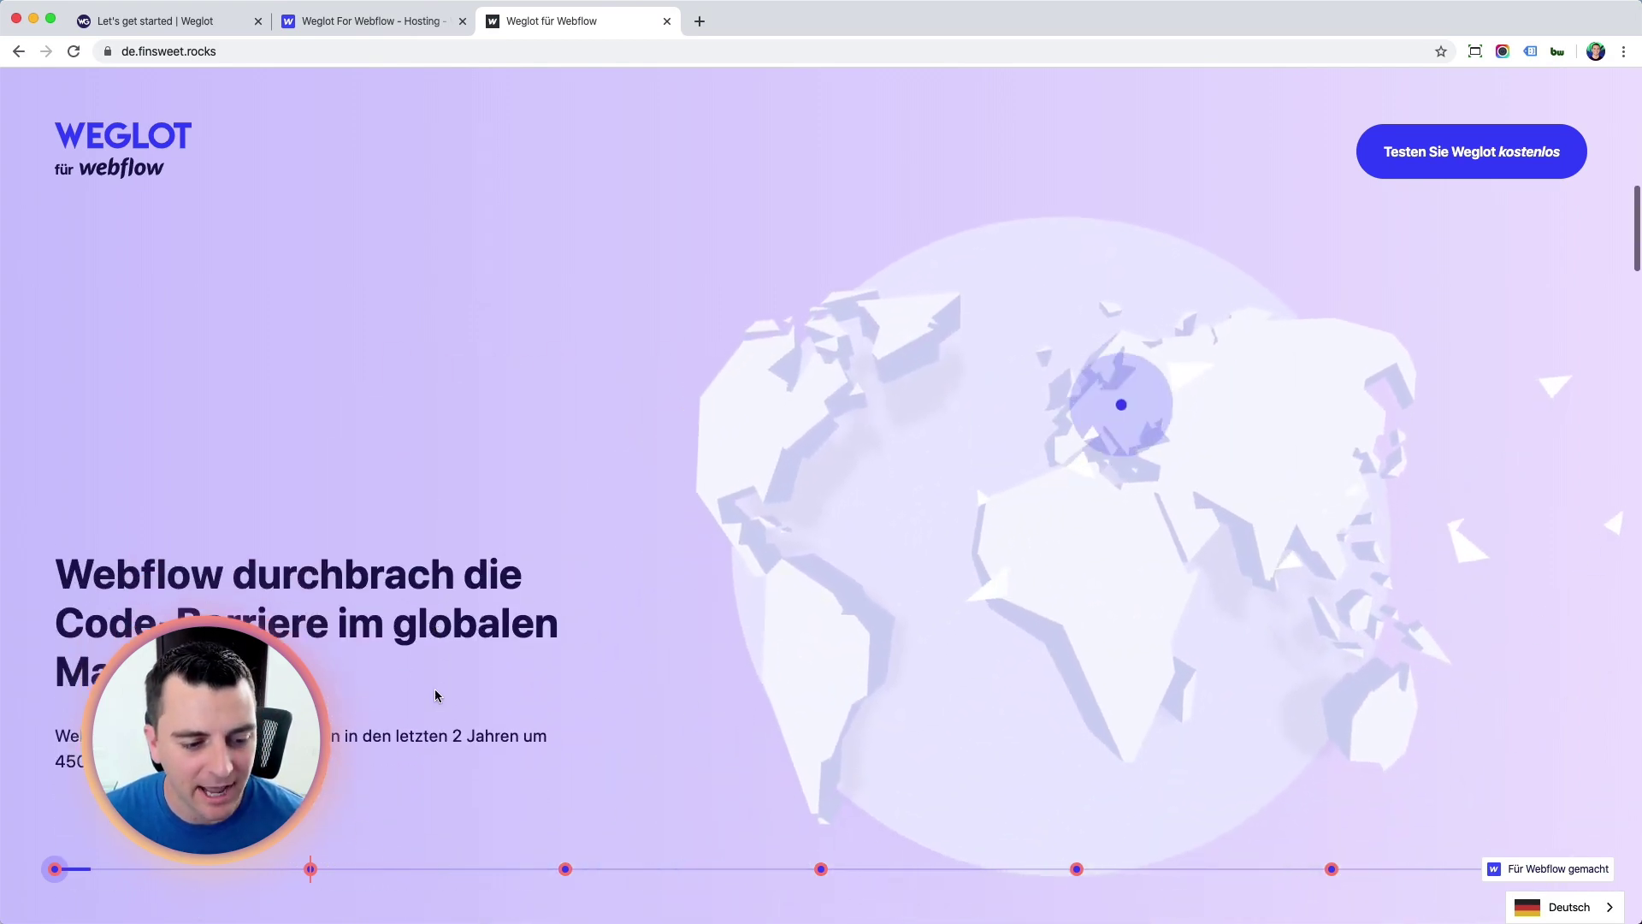
pyautogui.scroll(-3, 434, 694)
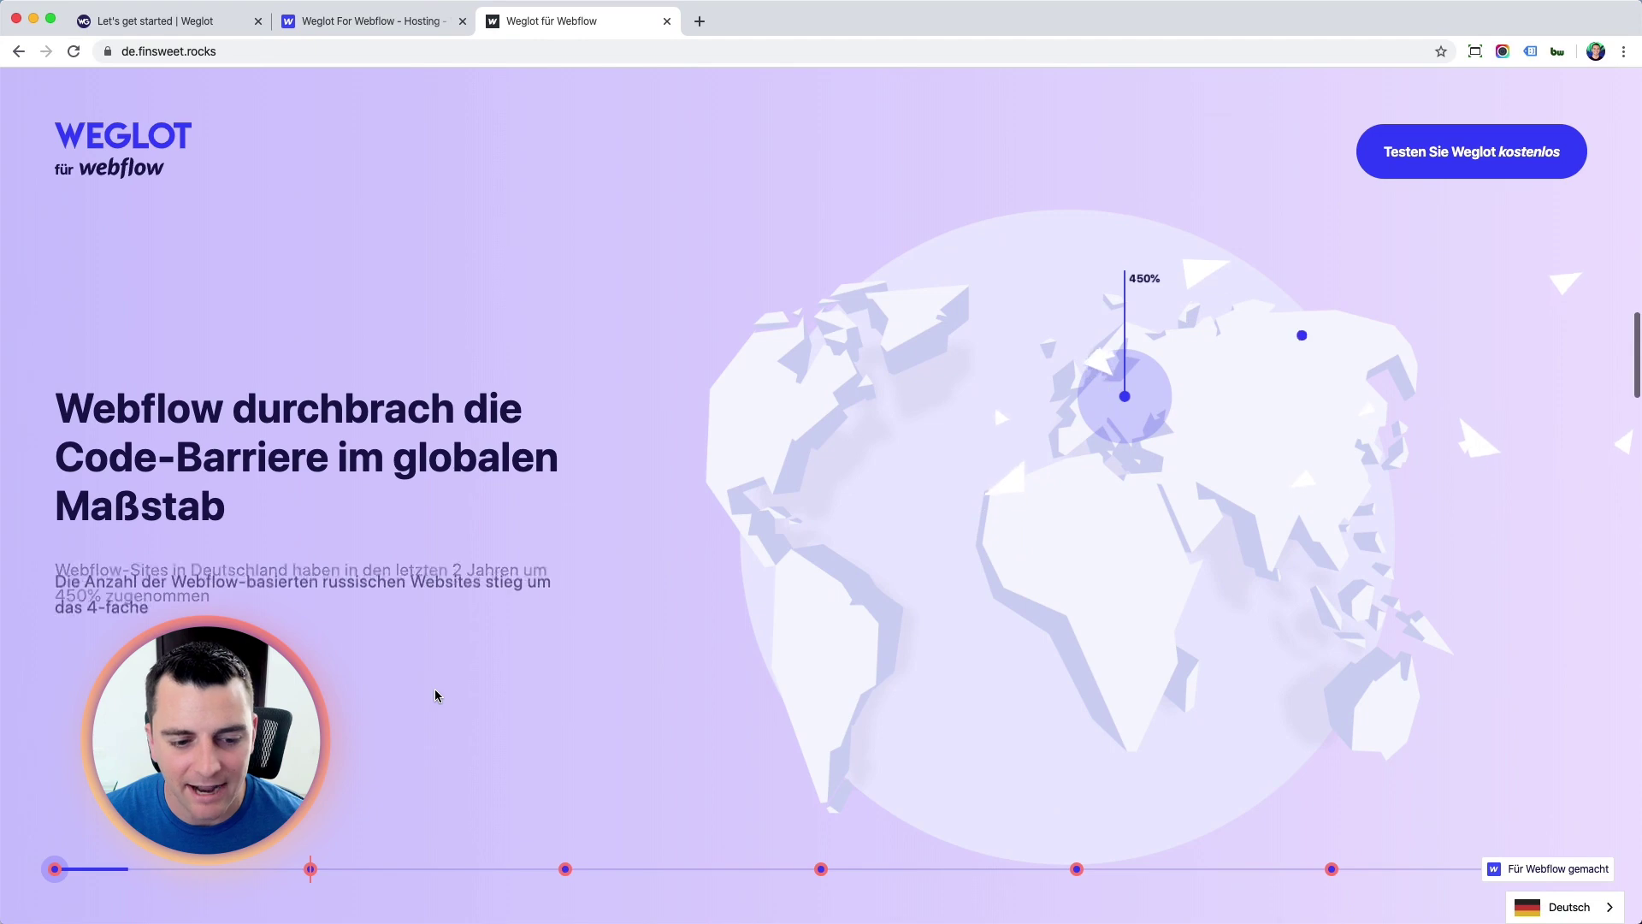
pyautogui.scroll(-5, 434, 695)
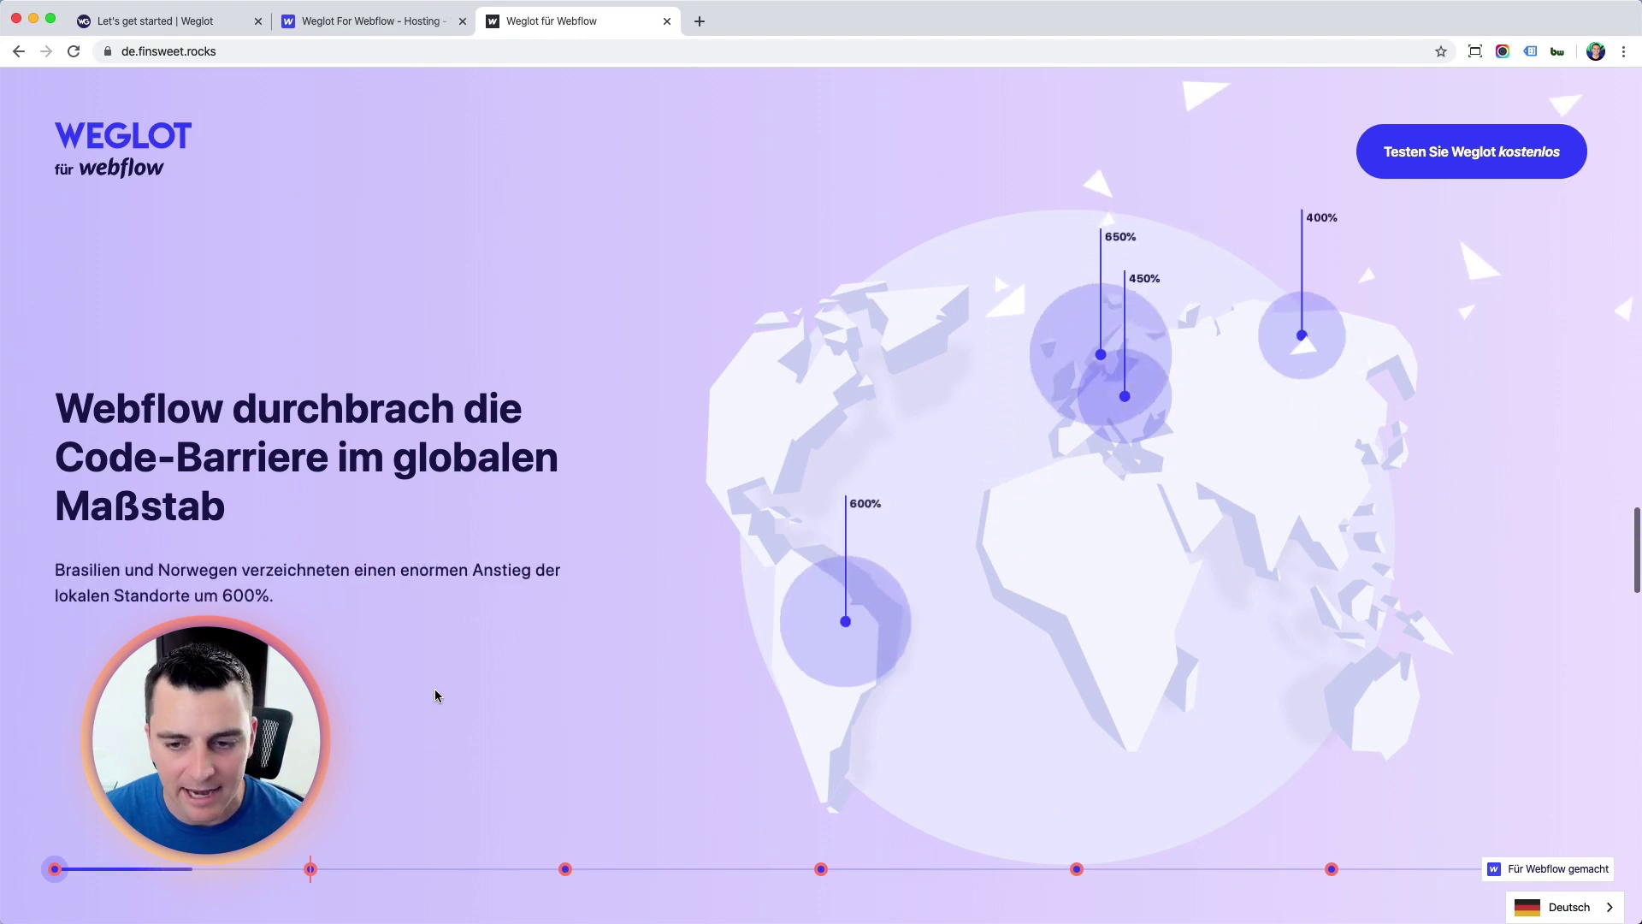
pyautogui.click(1540, 910)
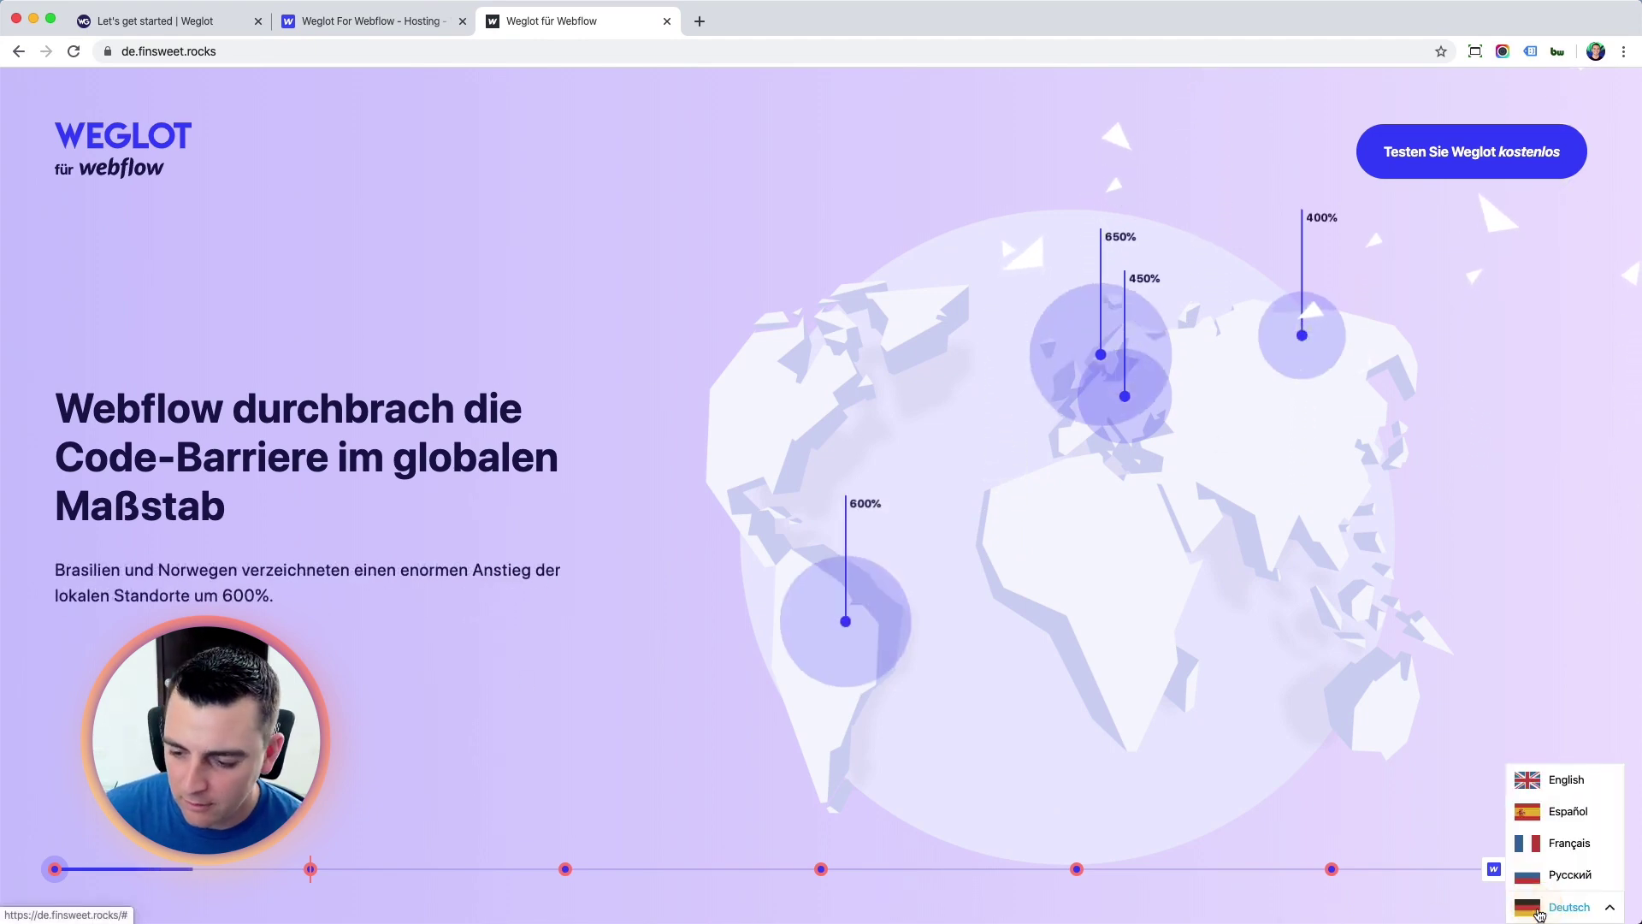
# Switch the live site to Español and scroll through the Spanish globe section on es.finsweet.rocks
pyautogui.click(1567, 809)
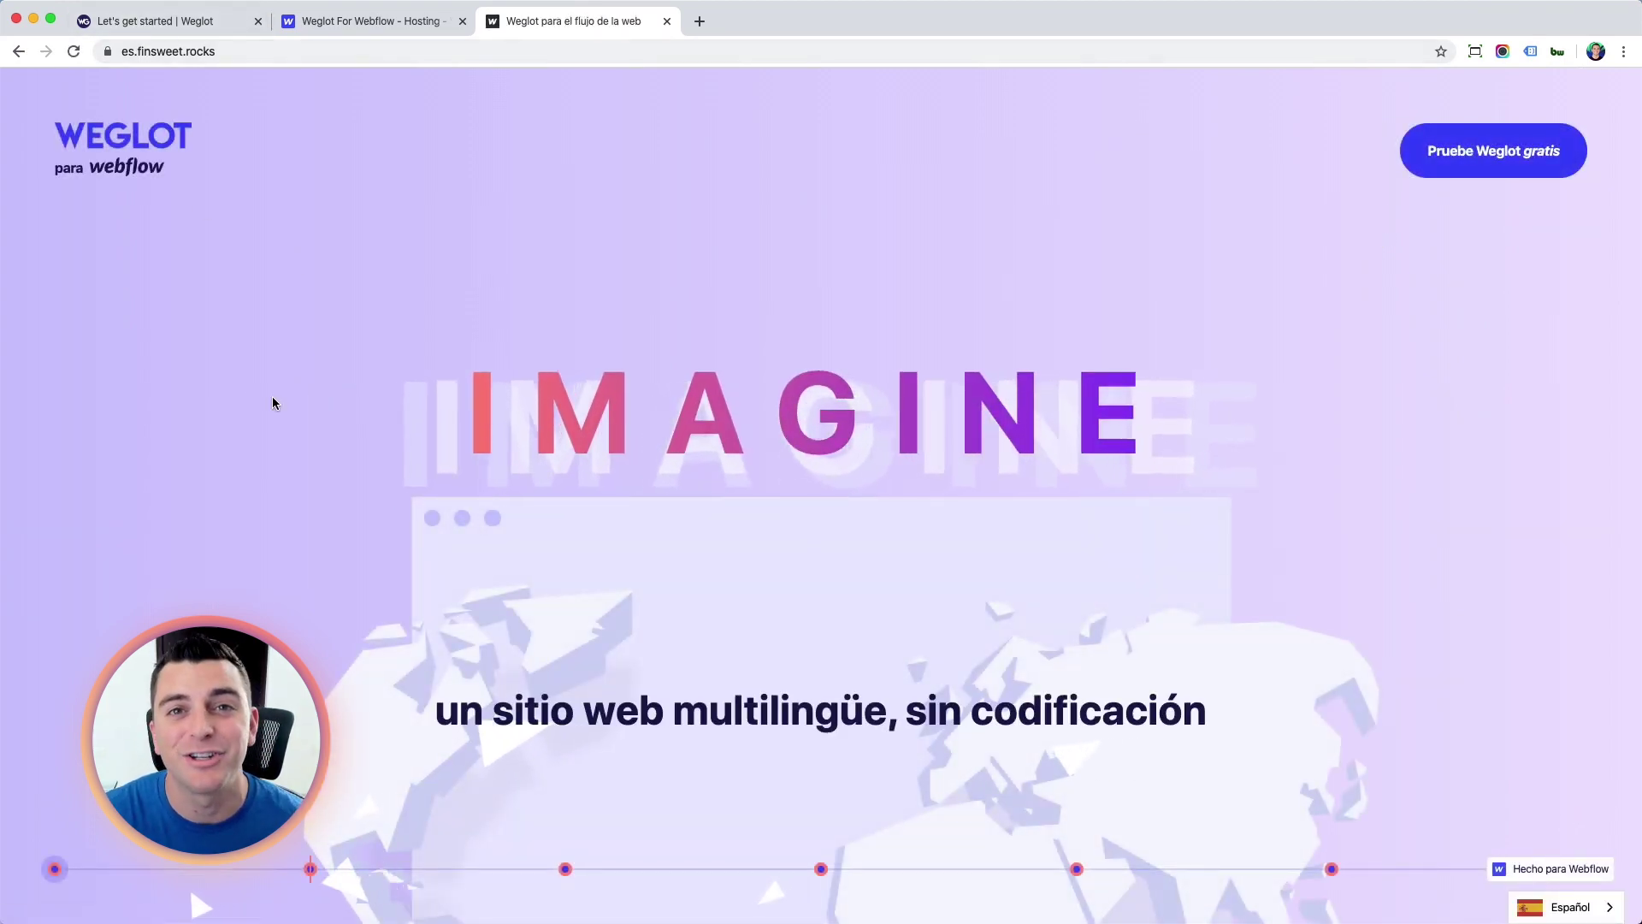
pyautogui.scroll(-5, 272, 402)
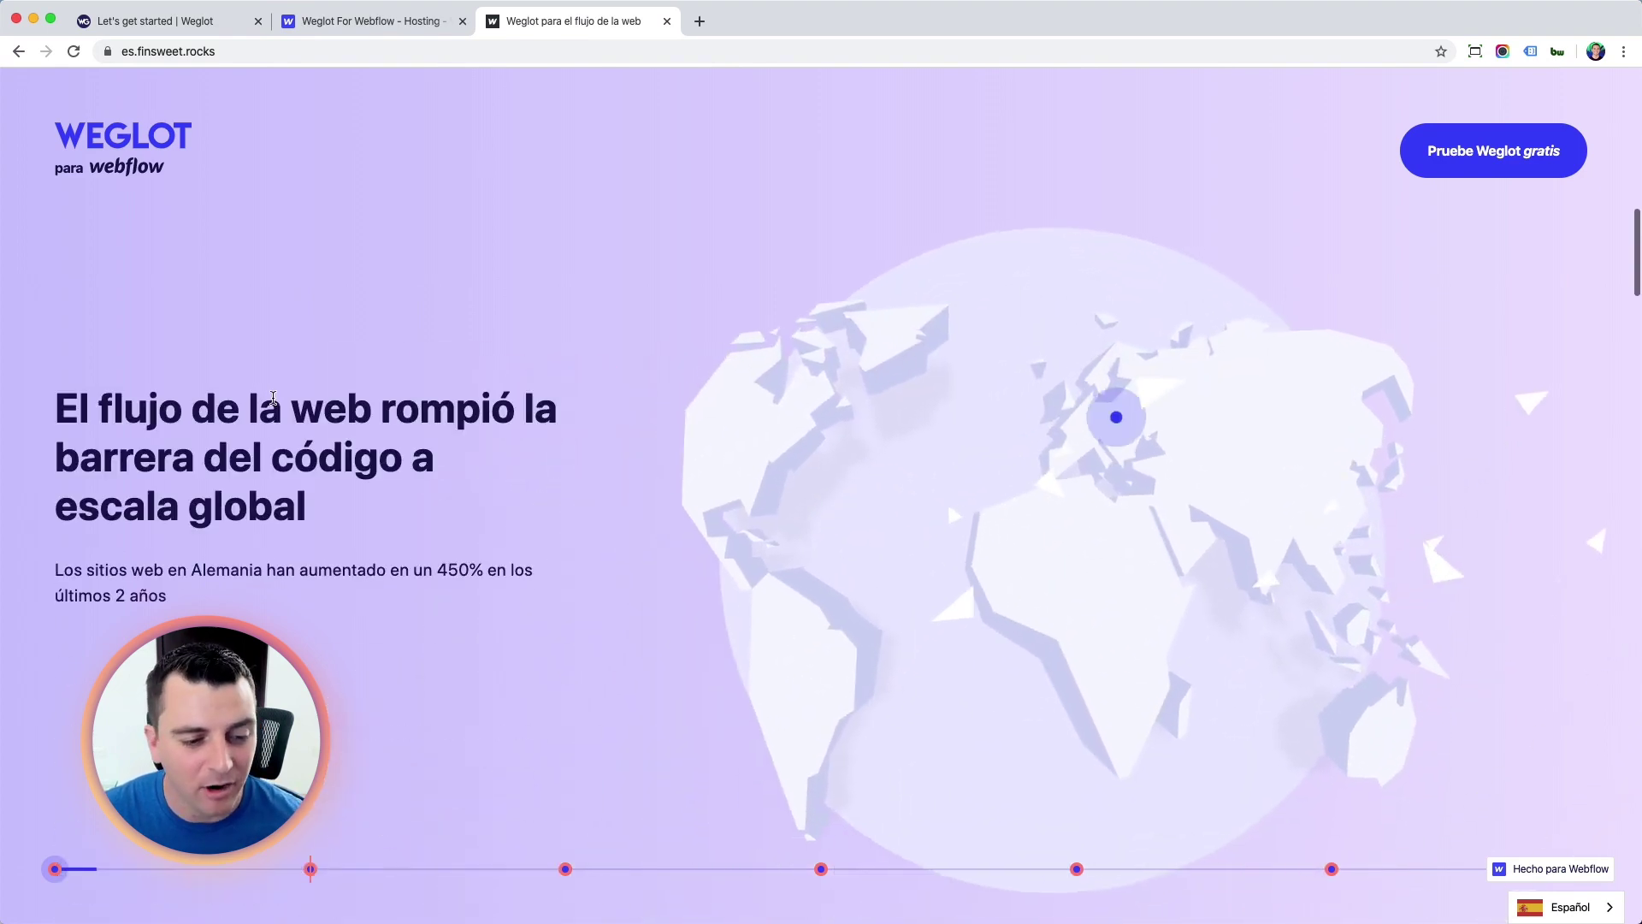
pyautogui.scroll(-10, 273, 398)
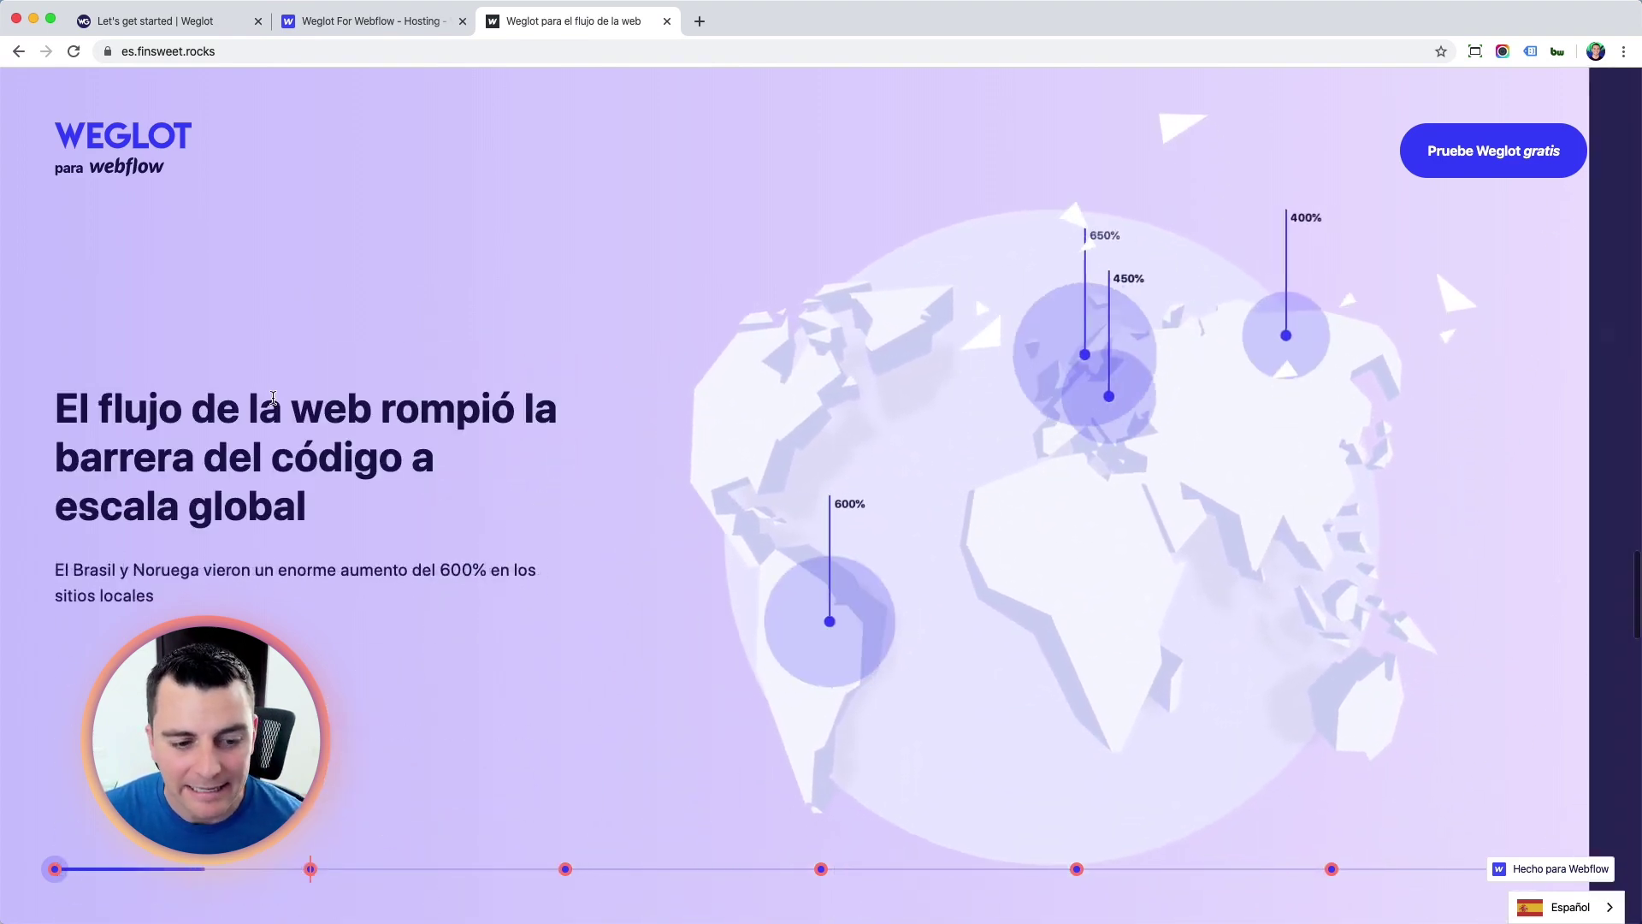
pyautogui.scroll(-5, 273, 397)
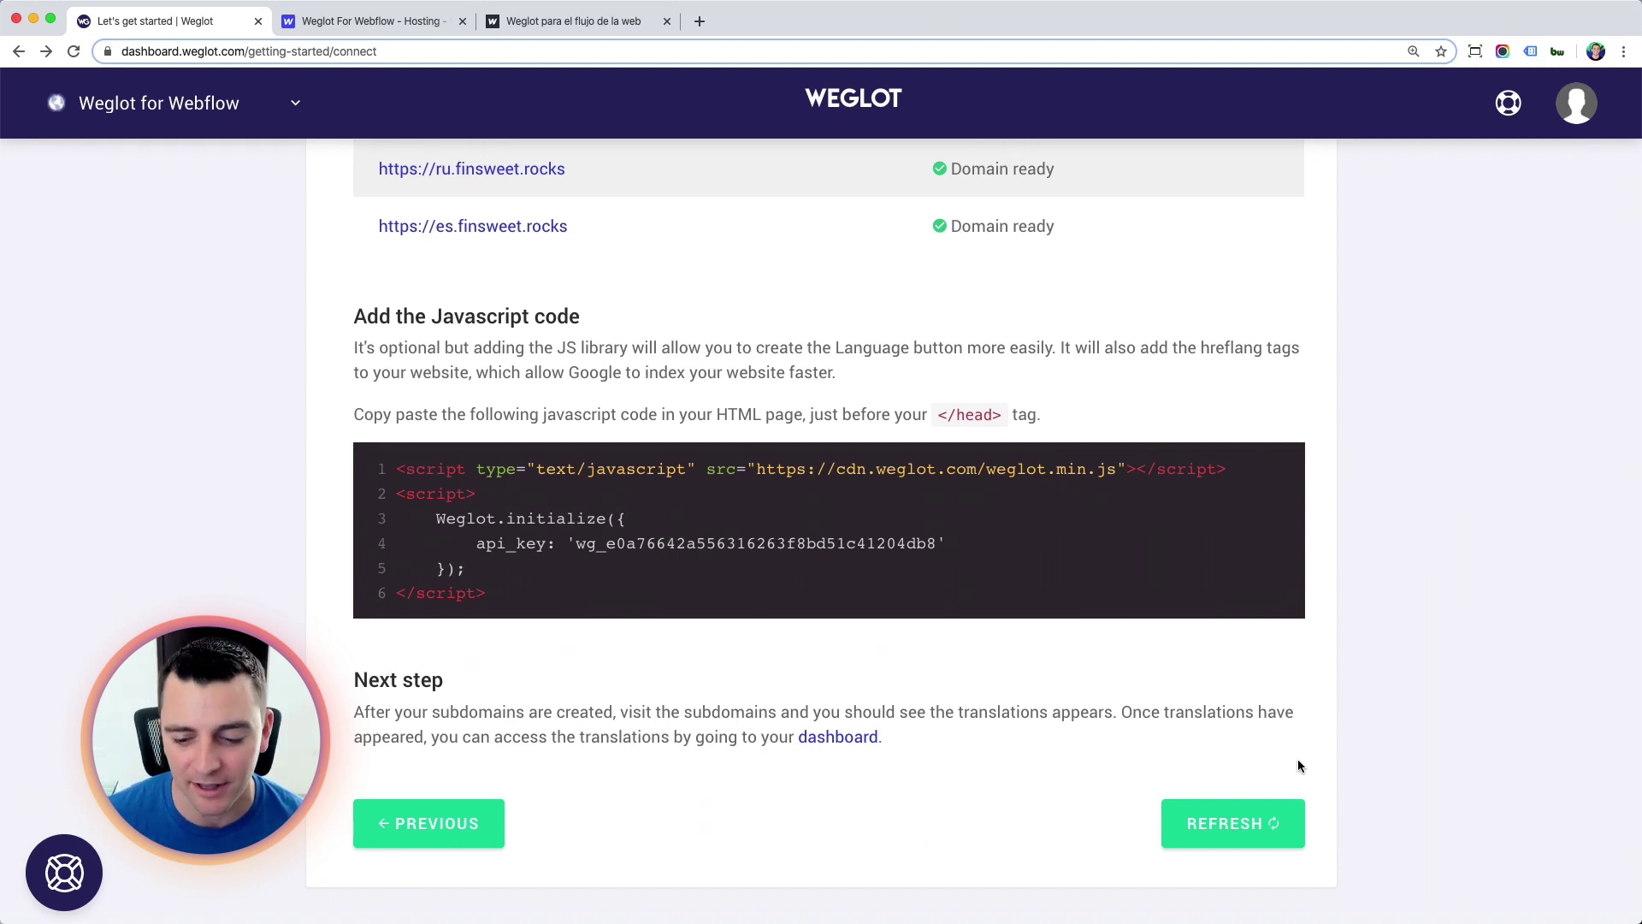
# Refresh the subdomain status to confirm Domain ready, then go to the project dashboard
pyautogui.click(1279, 825)
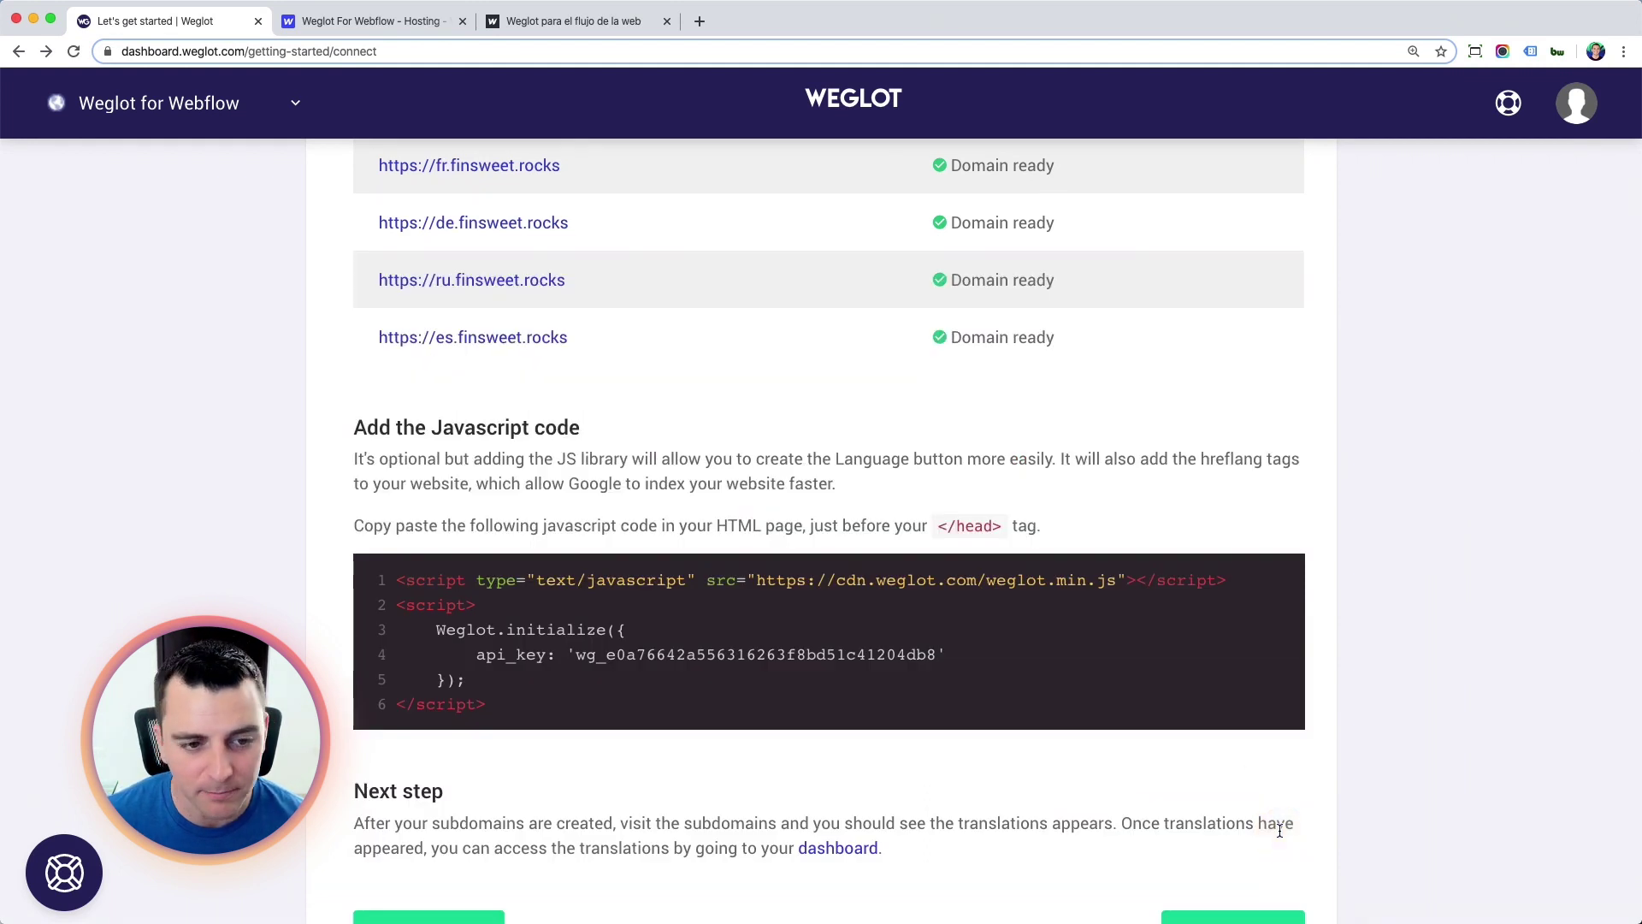
pyautogui.scroll(2, 1280, 829)
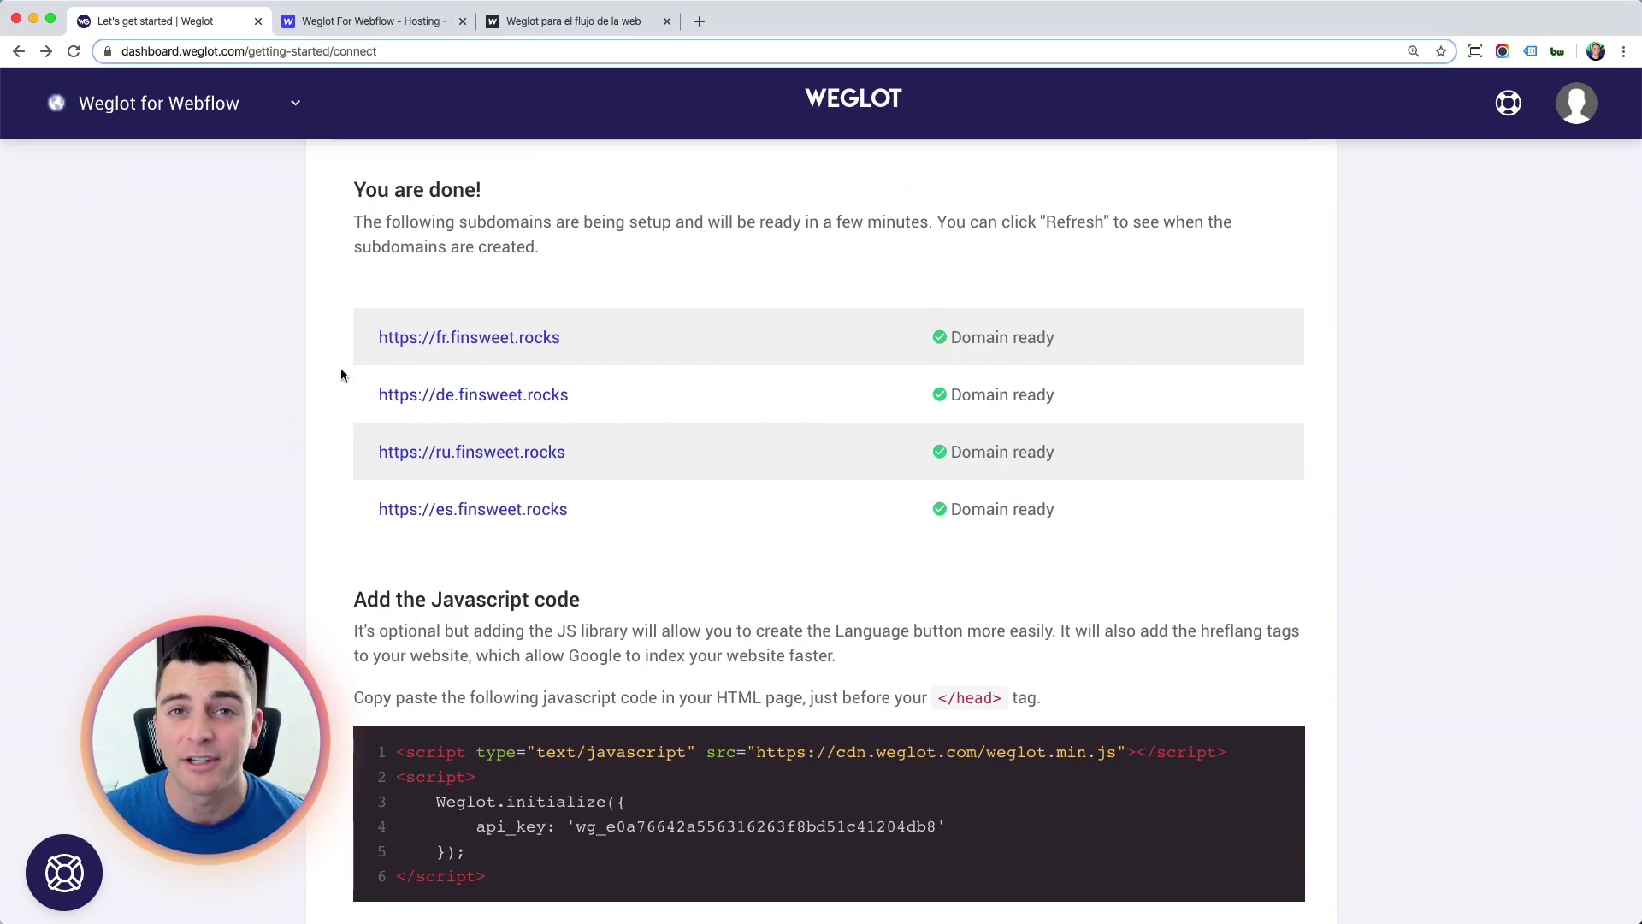
pyautogui.scroll(-3, 341, 374)
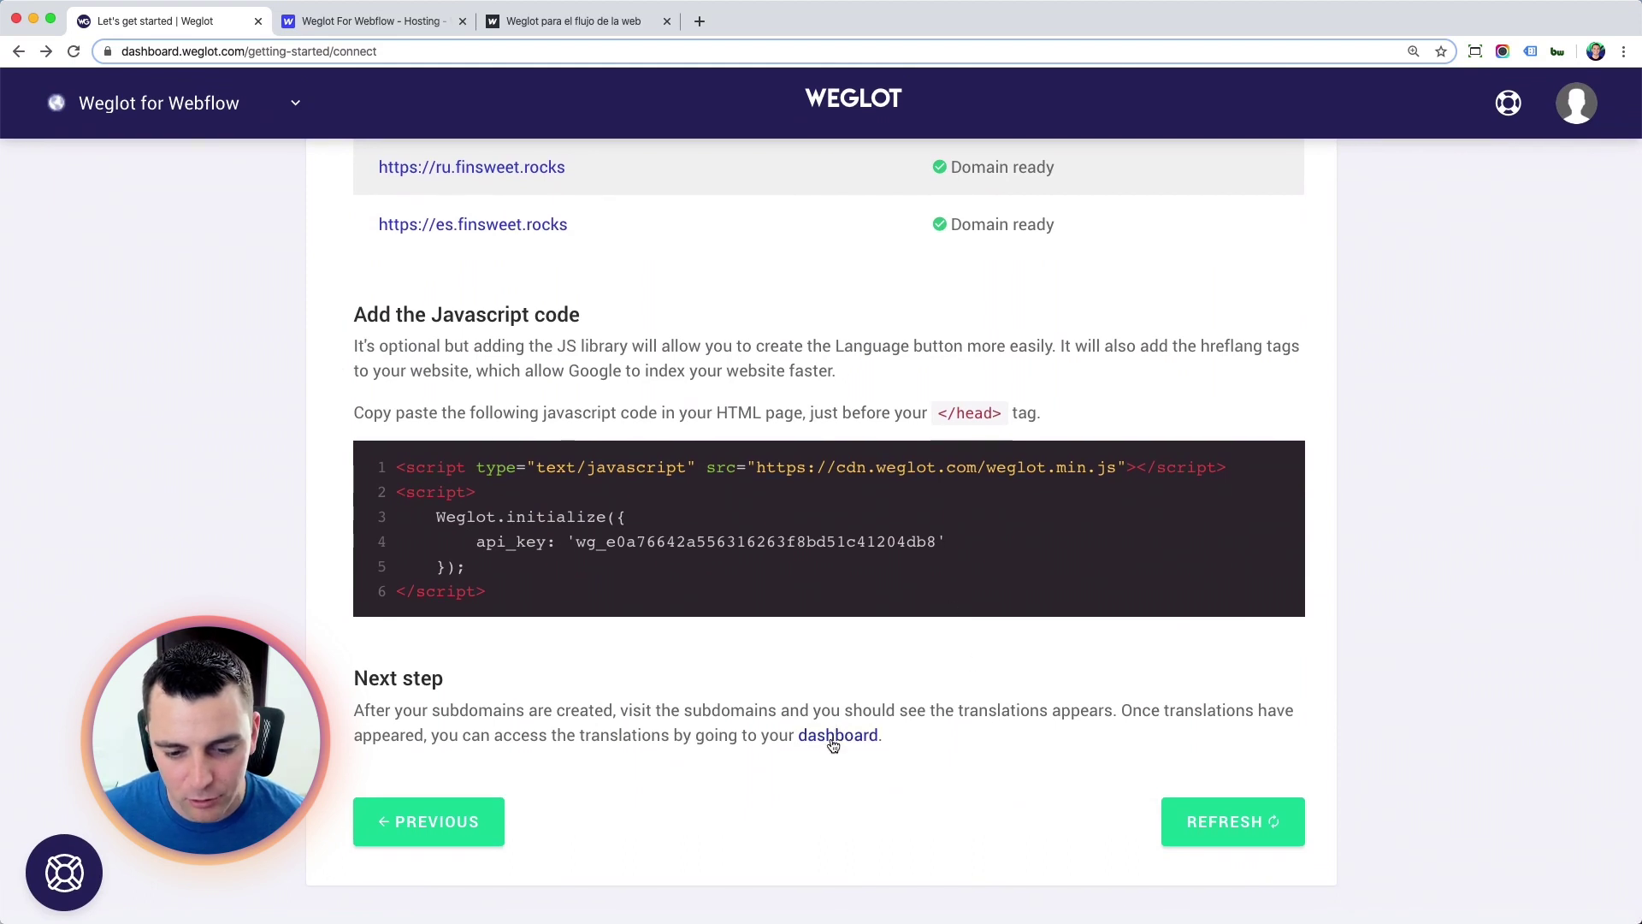
pyautogui.click(850, 742)
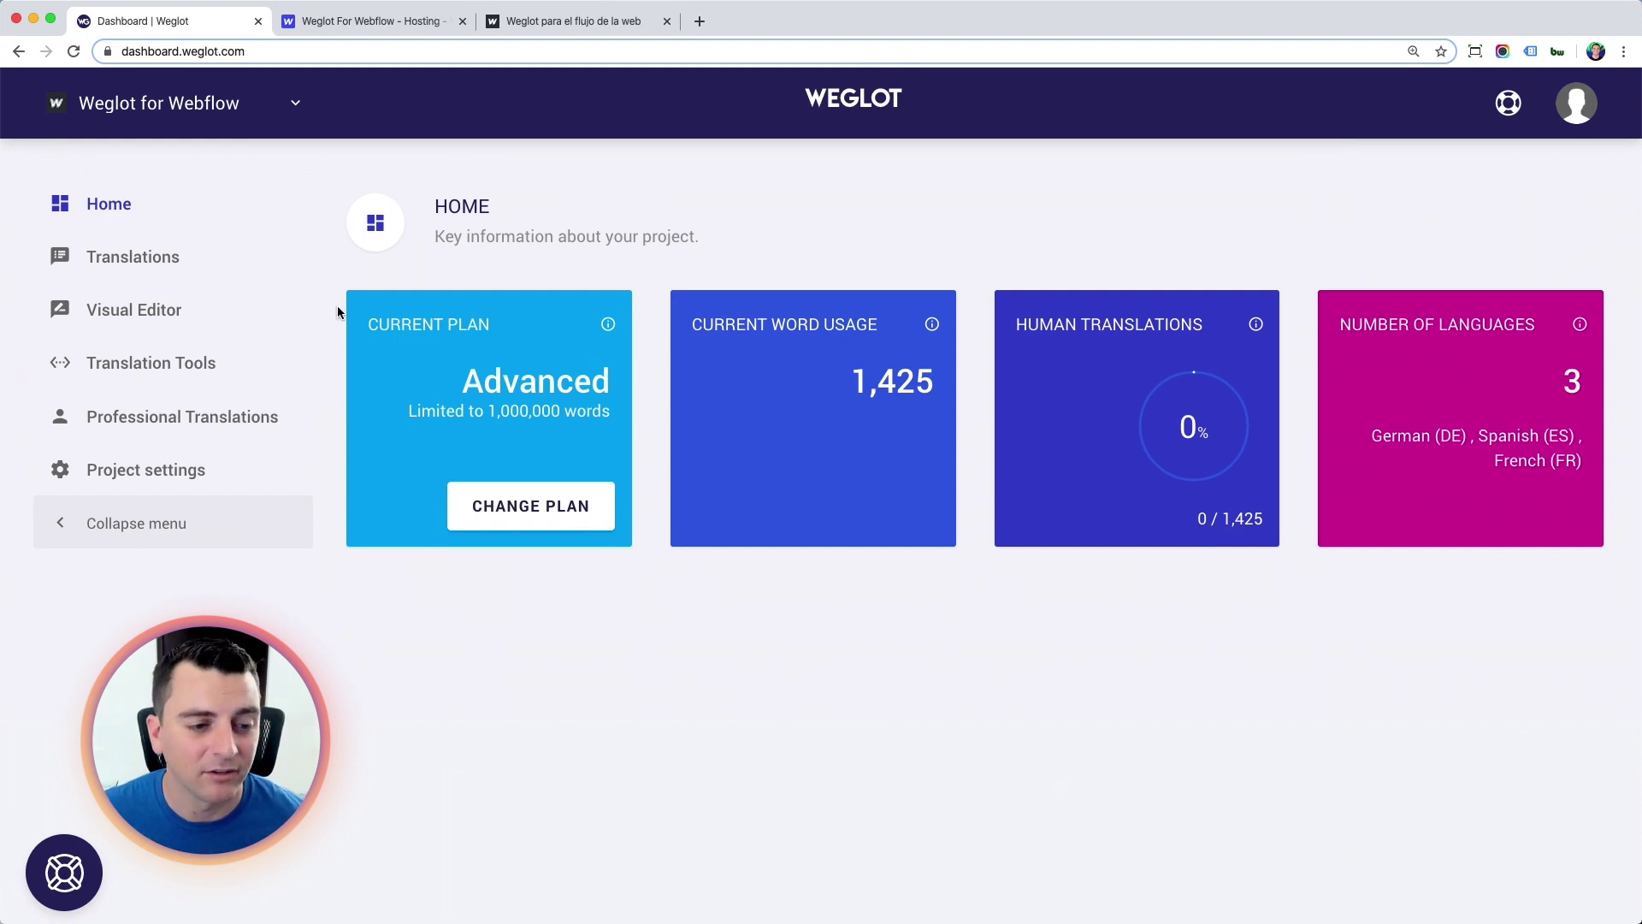
# Check the German, Spanish and French translation pairs (475 words each), then open the Visual Editor
pyautogui.click(159, 262)
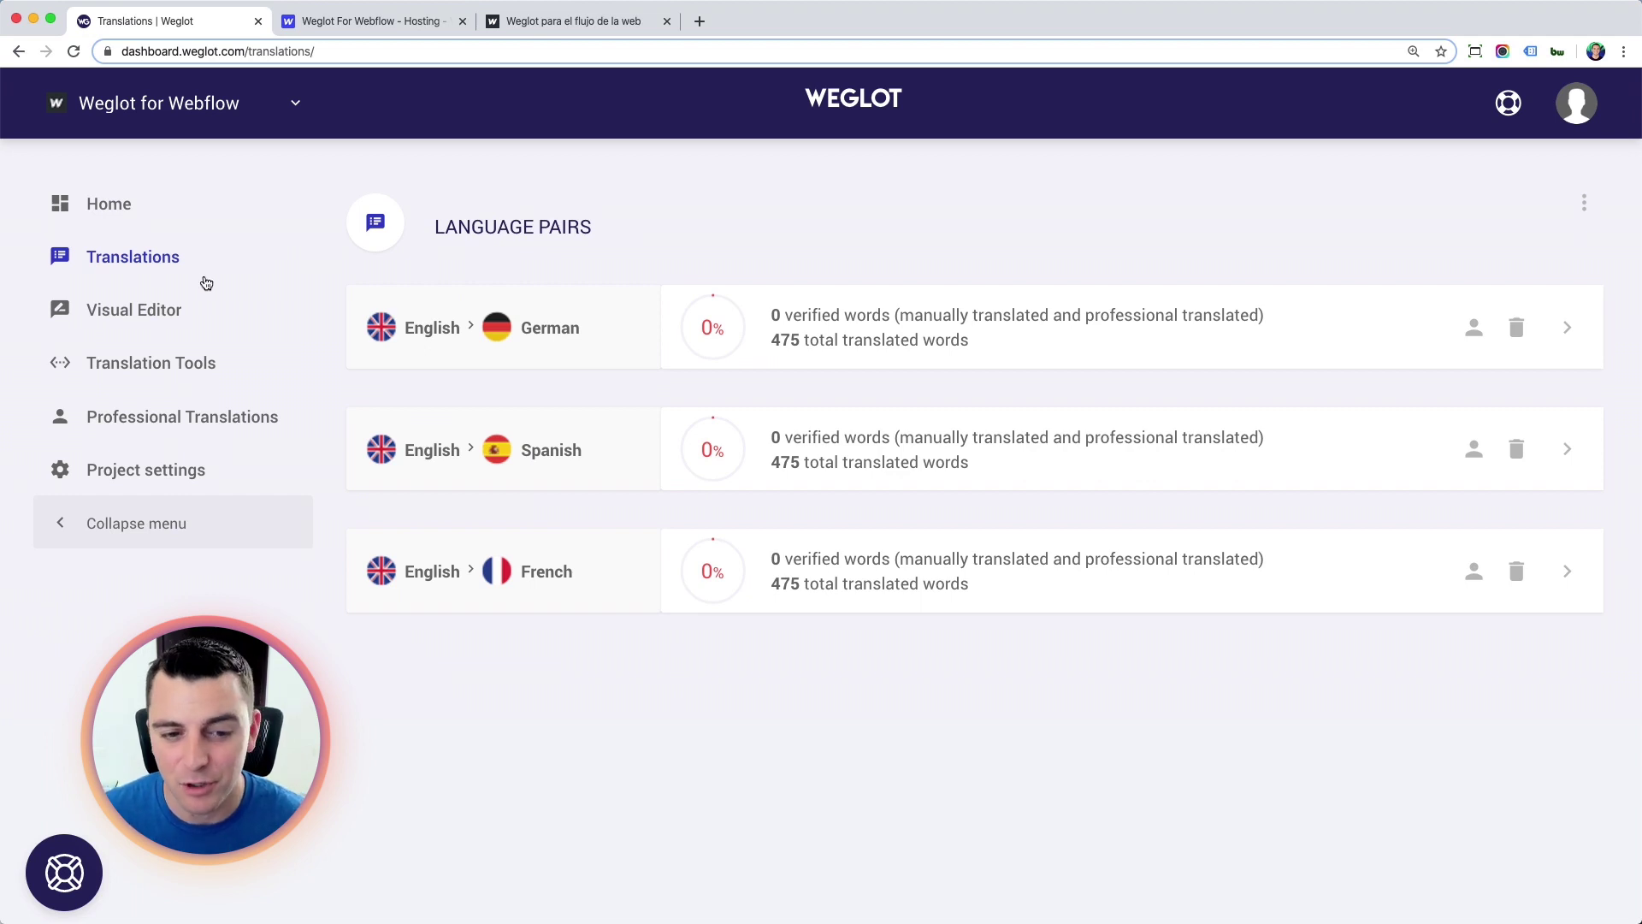
pyautogui.click(172, 322)
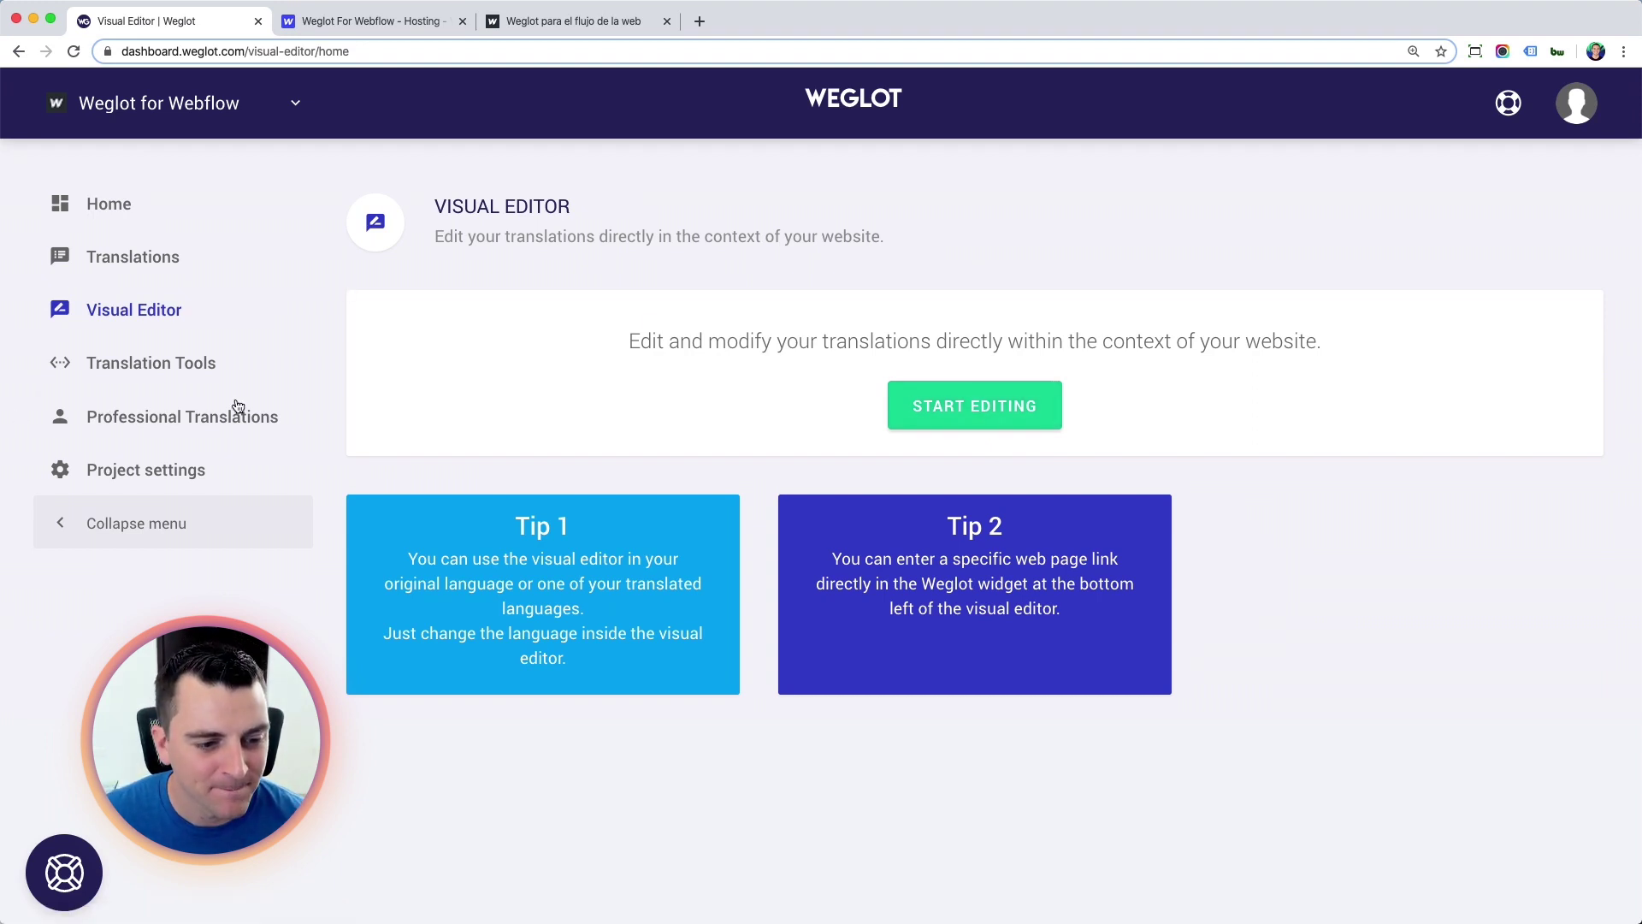
# Review Project settings: Destination Languages, Webflow Settings, API Key and JS Code sections
pyautogui.click(141, 483)
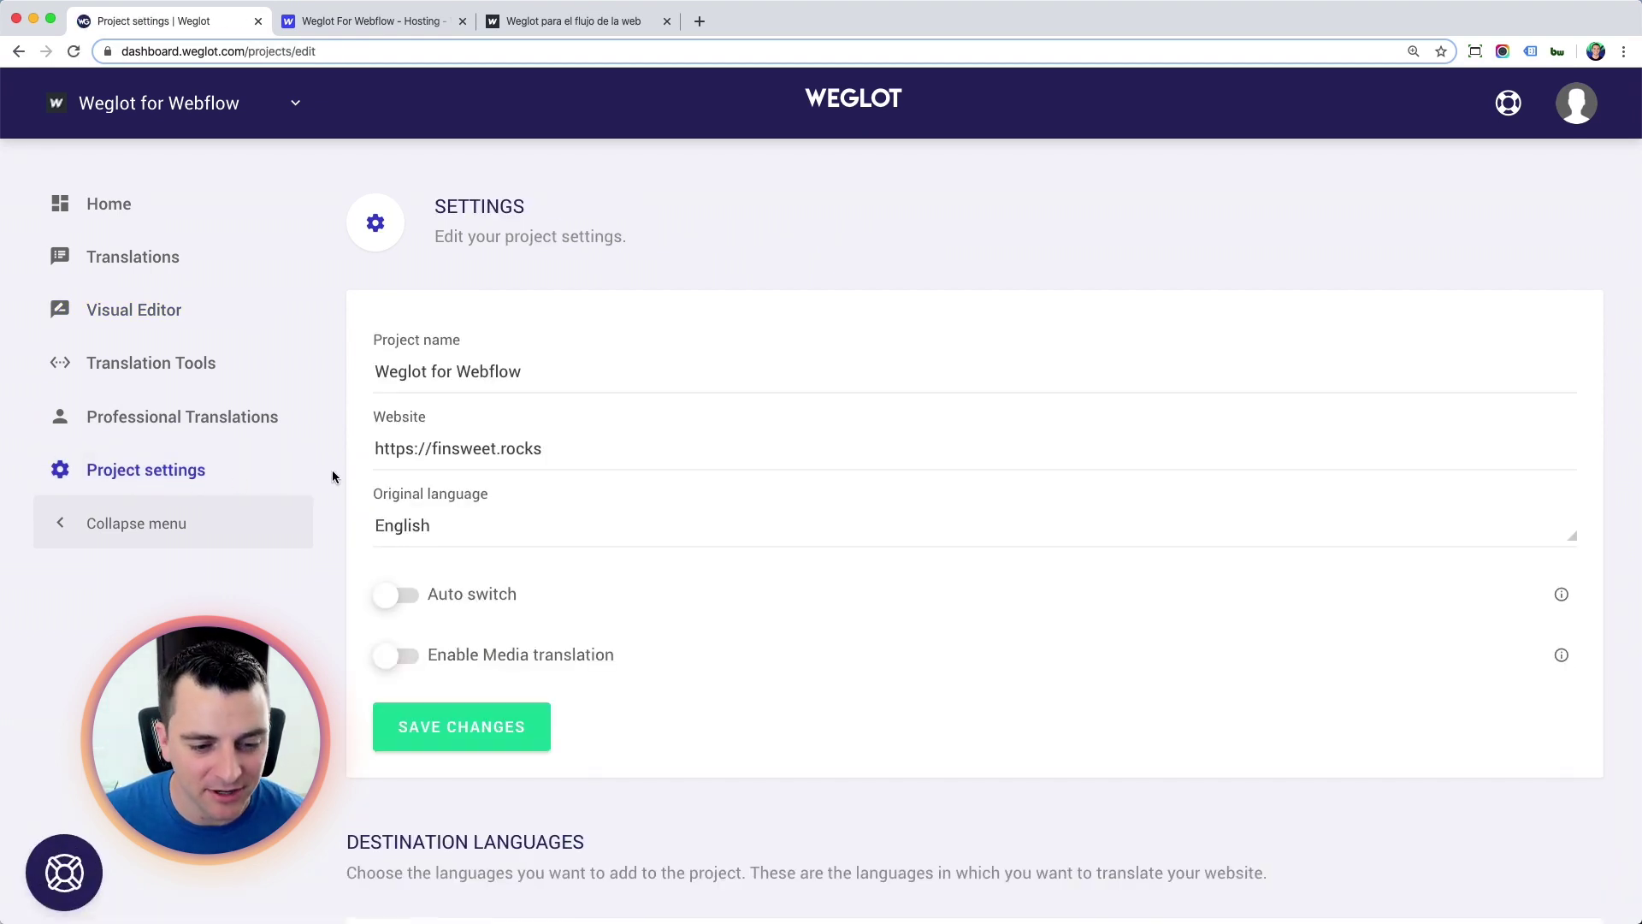
pyautogui.scroll(-5, 332, 472)
pyautogui.scroll(-9, 333, 472)
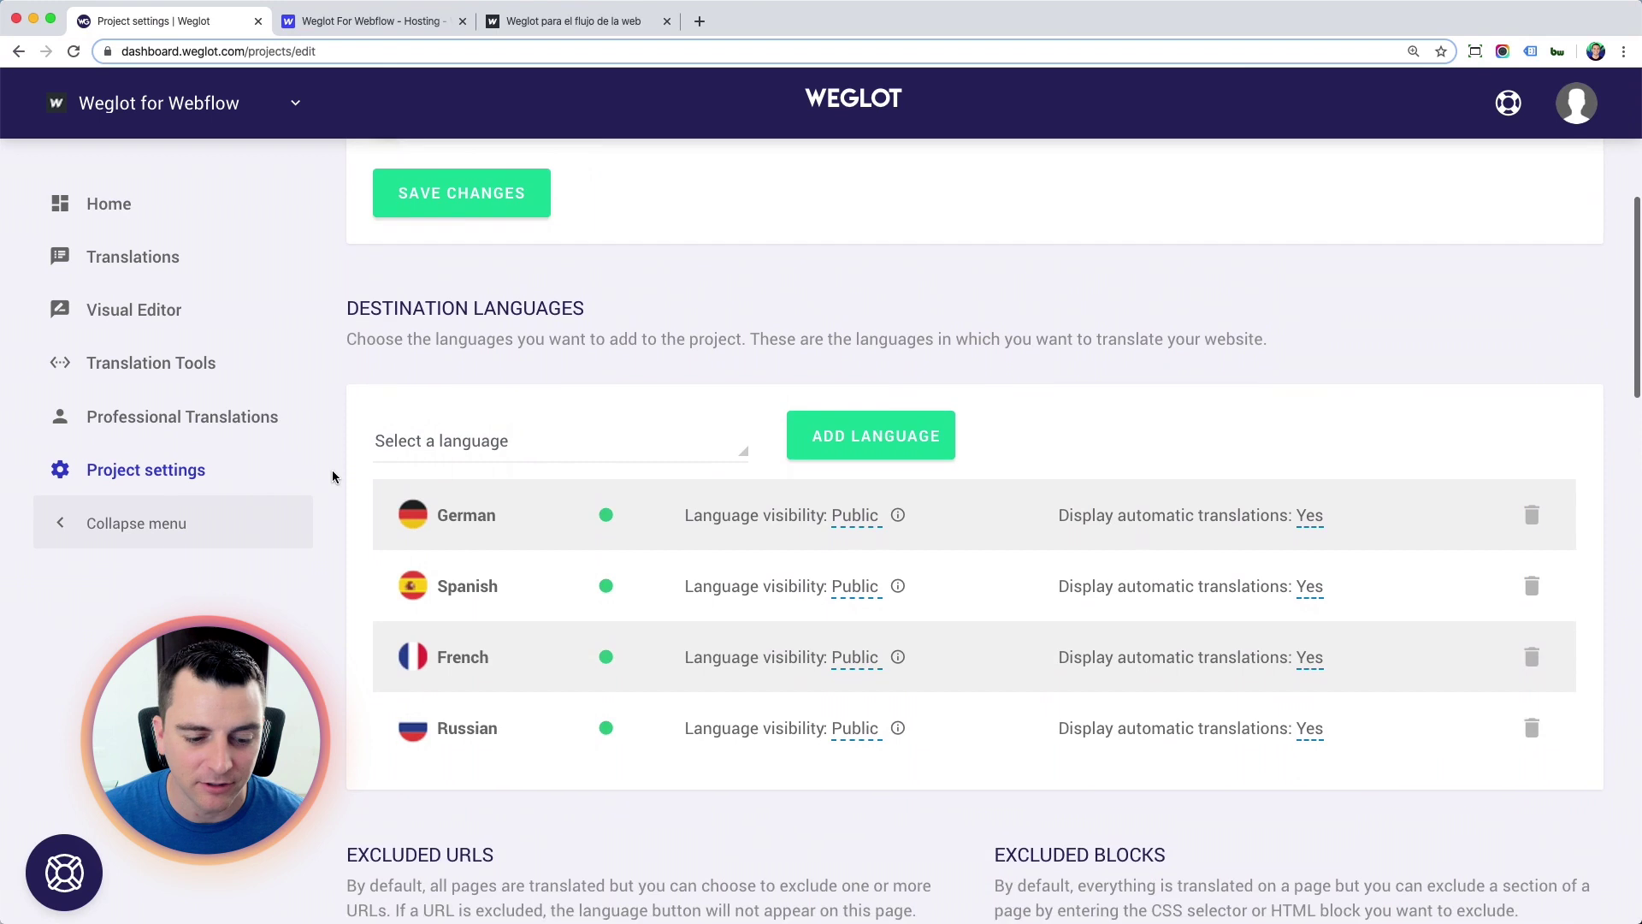
pyautogui.scroll(-2, 332, 469)
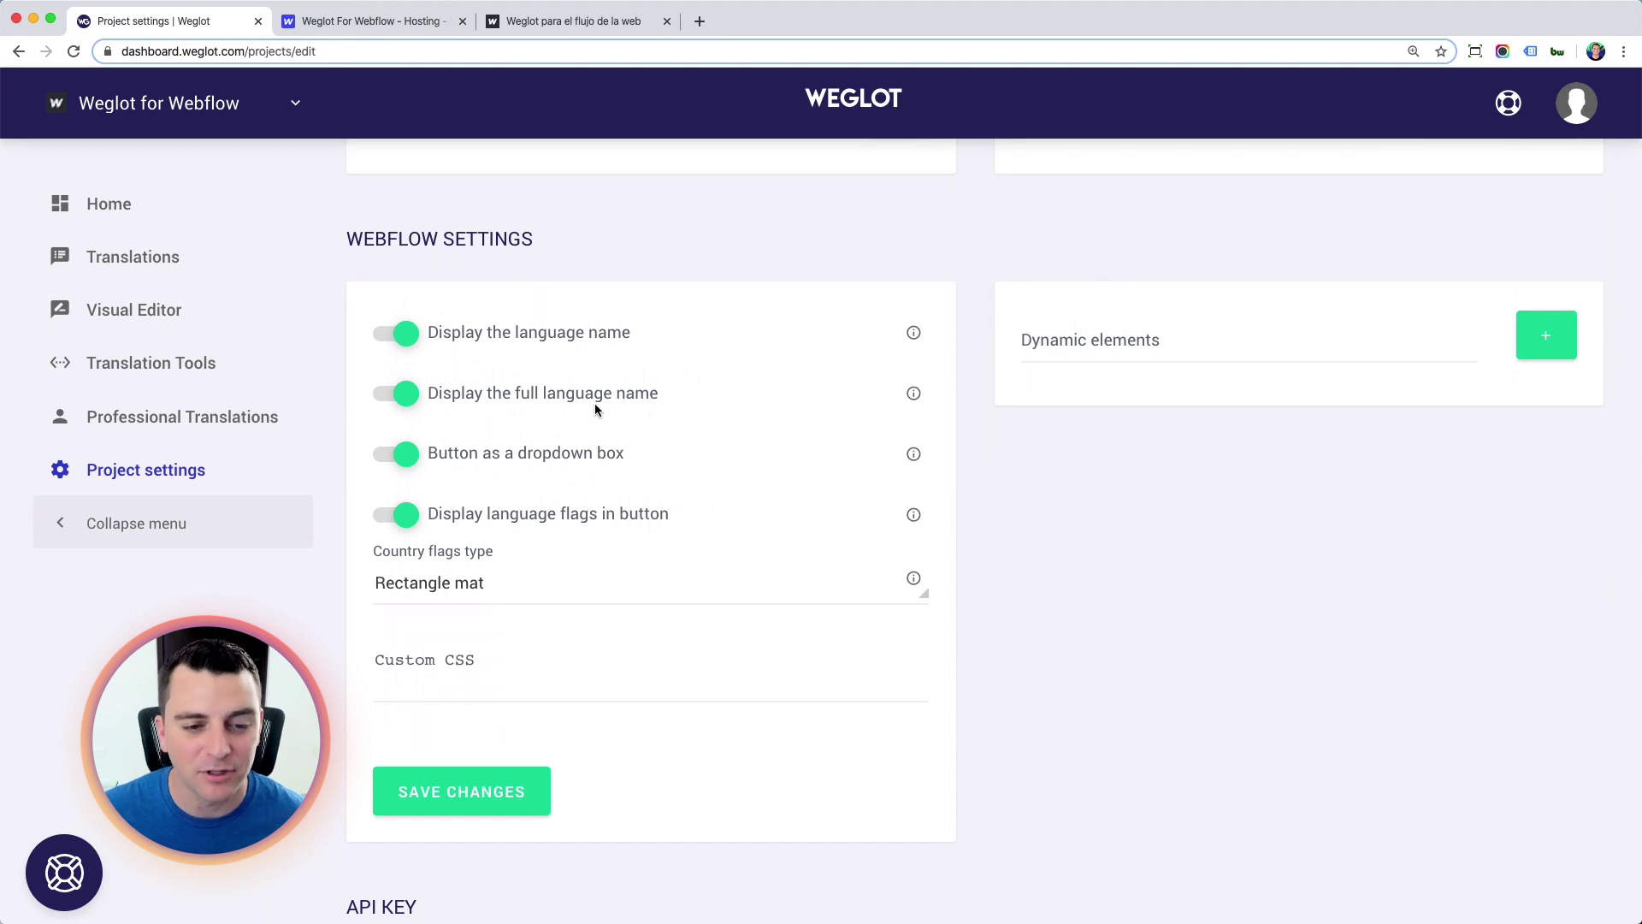
pyautogui.scroll(-2, 596, 409)
pyautogui.scroll(5, 596, 409)
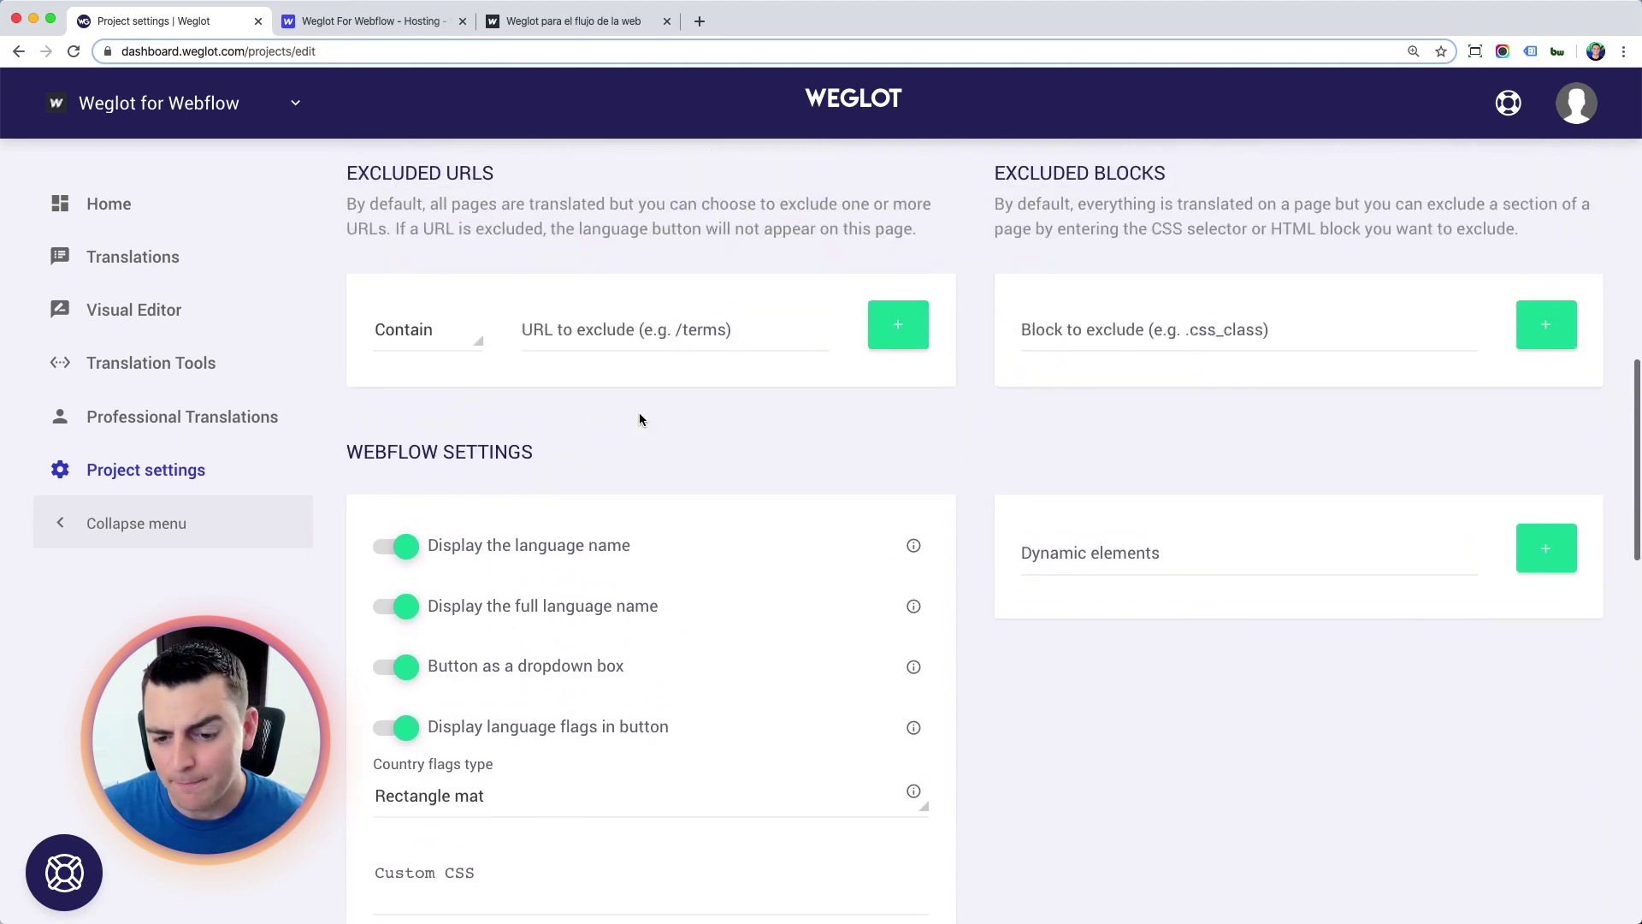
pyautogui.scroll(1, 1197, 345)
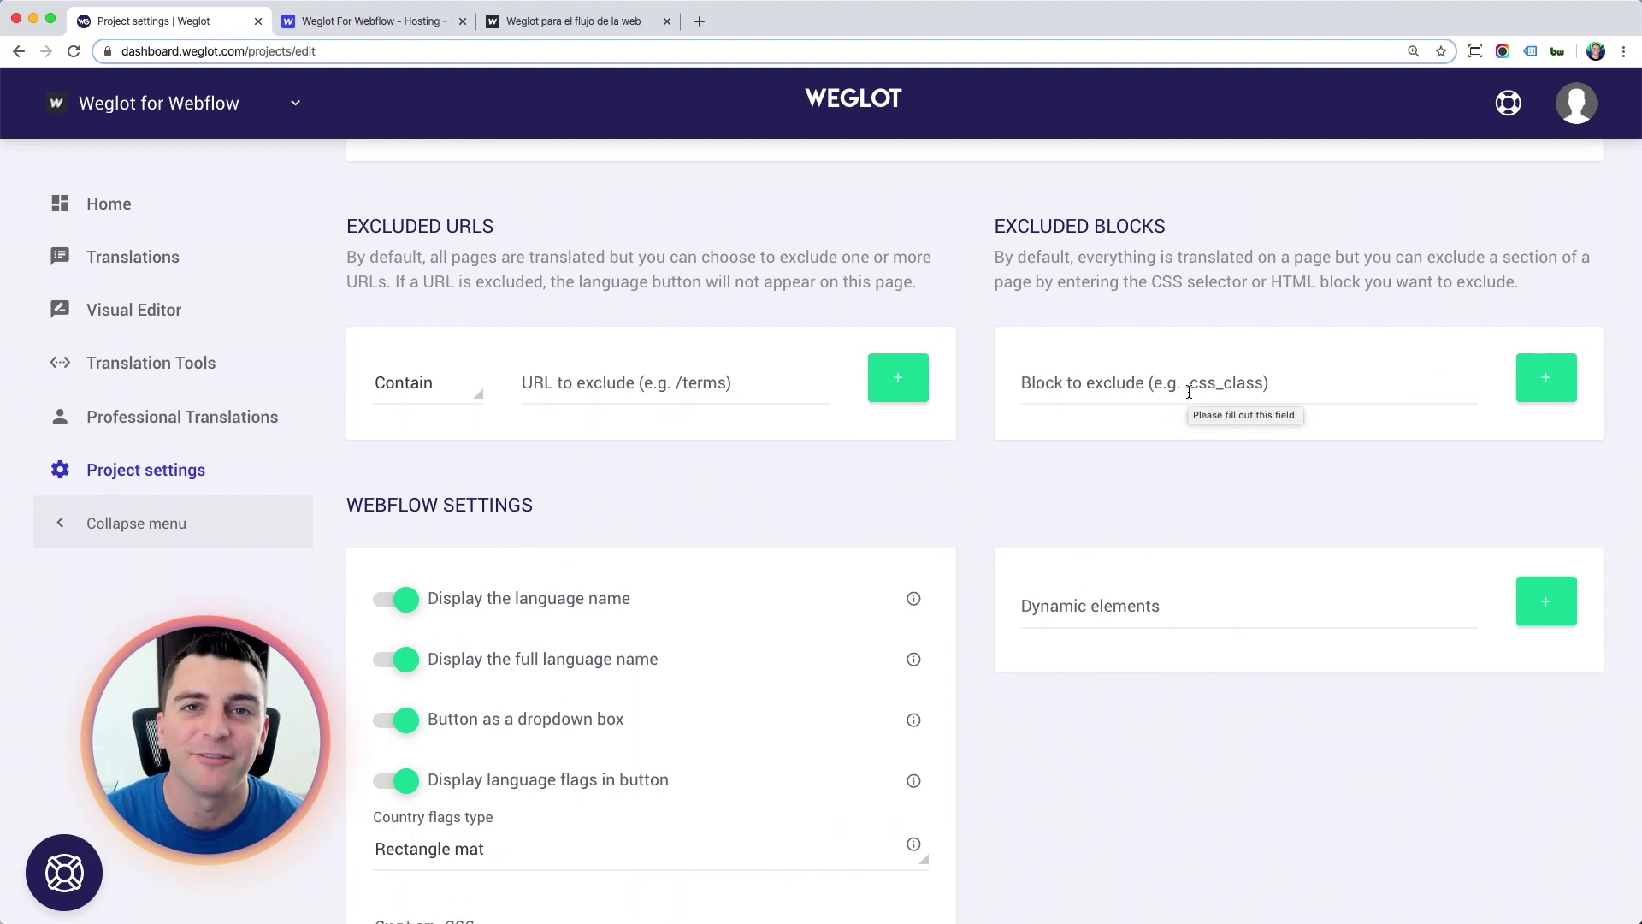
pyautogui.scroll(-12, 1188, 391)
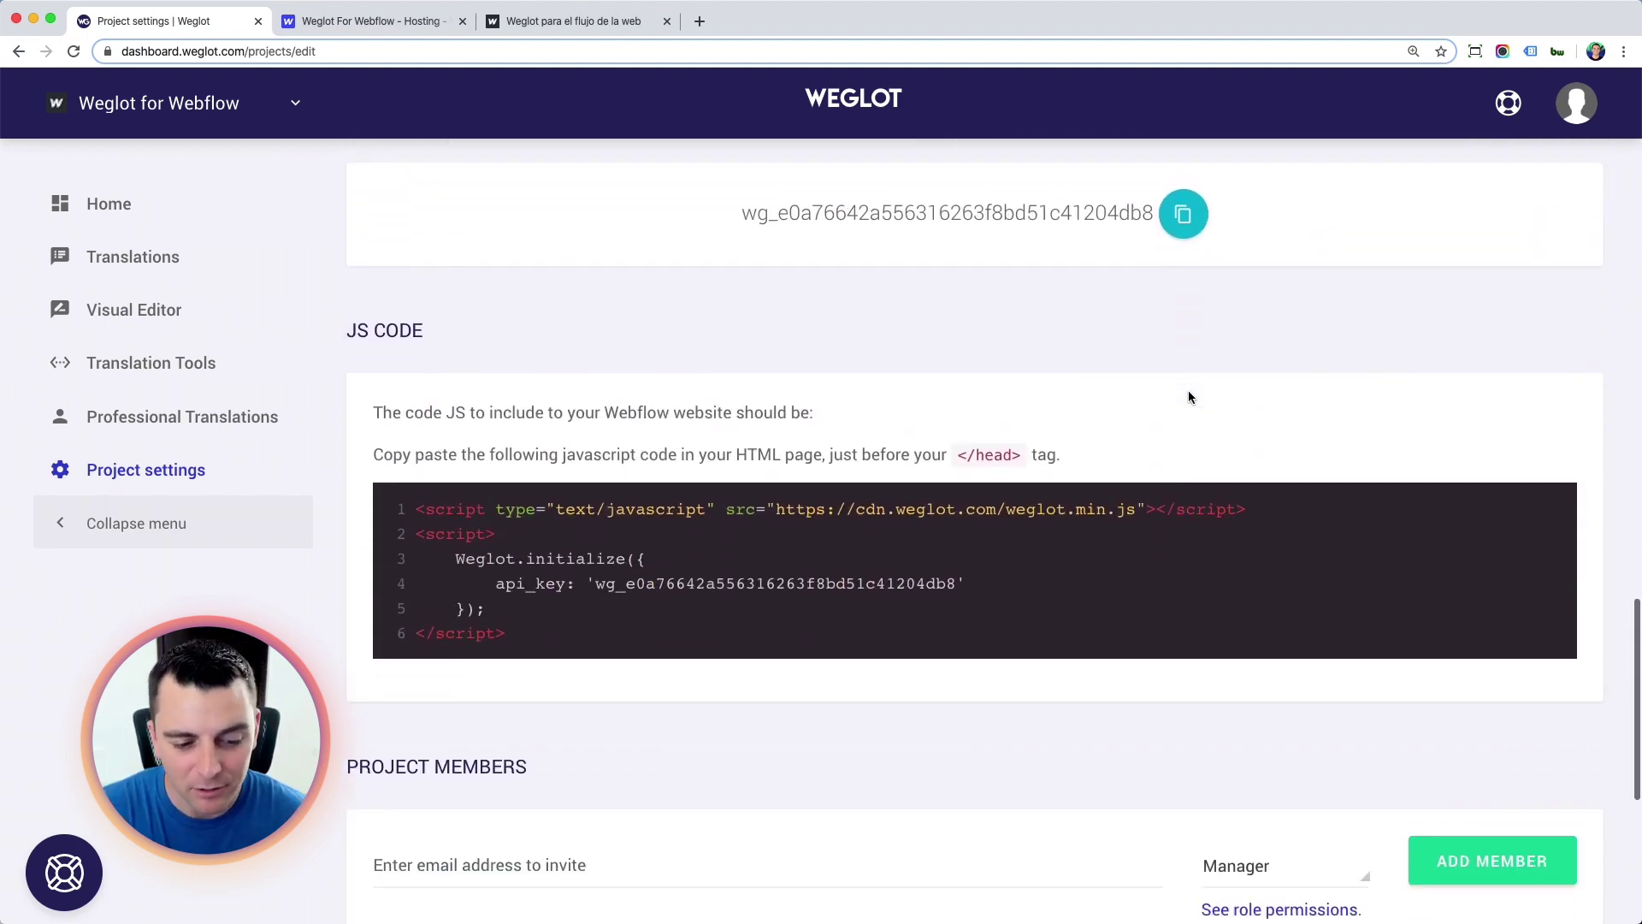
pyautogui.scroll(10, 1188, 396)
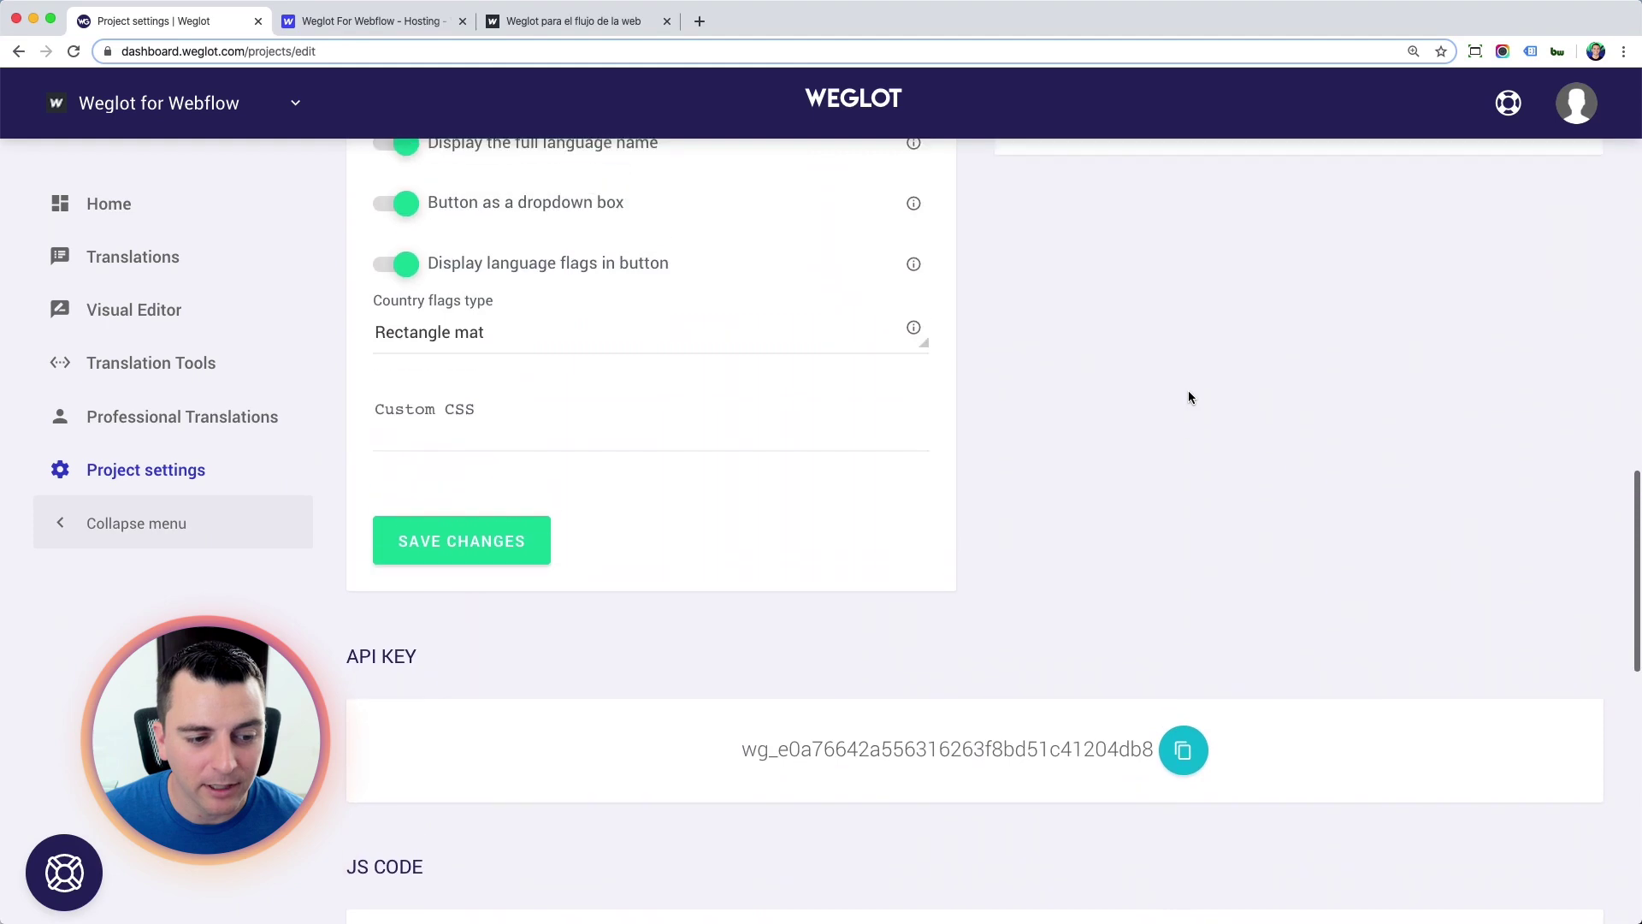
pyautogui.scroll(10, 1188, 397)
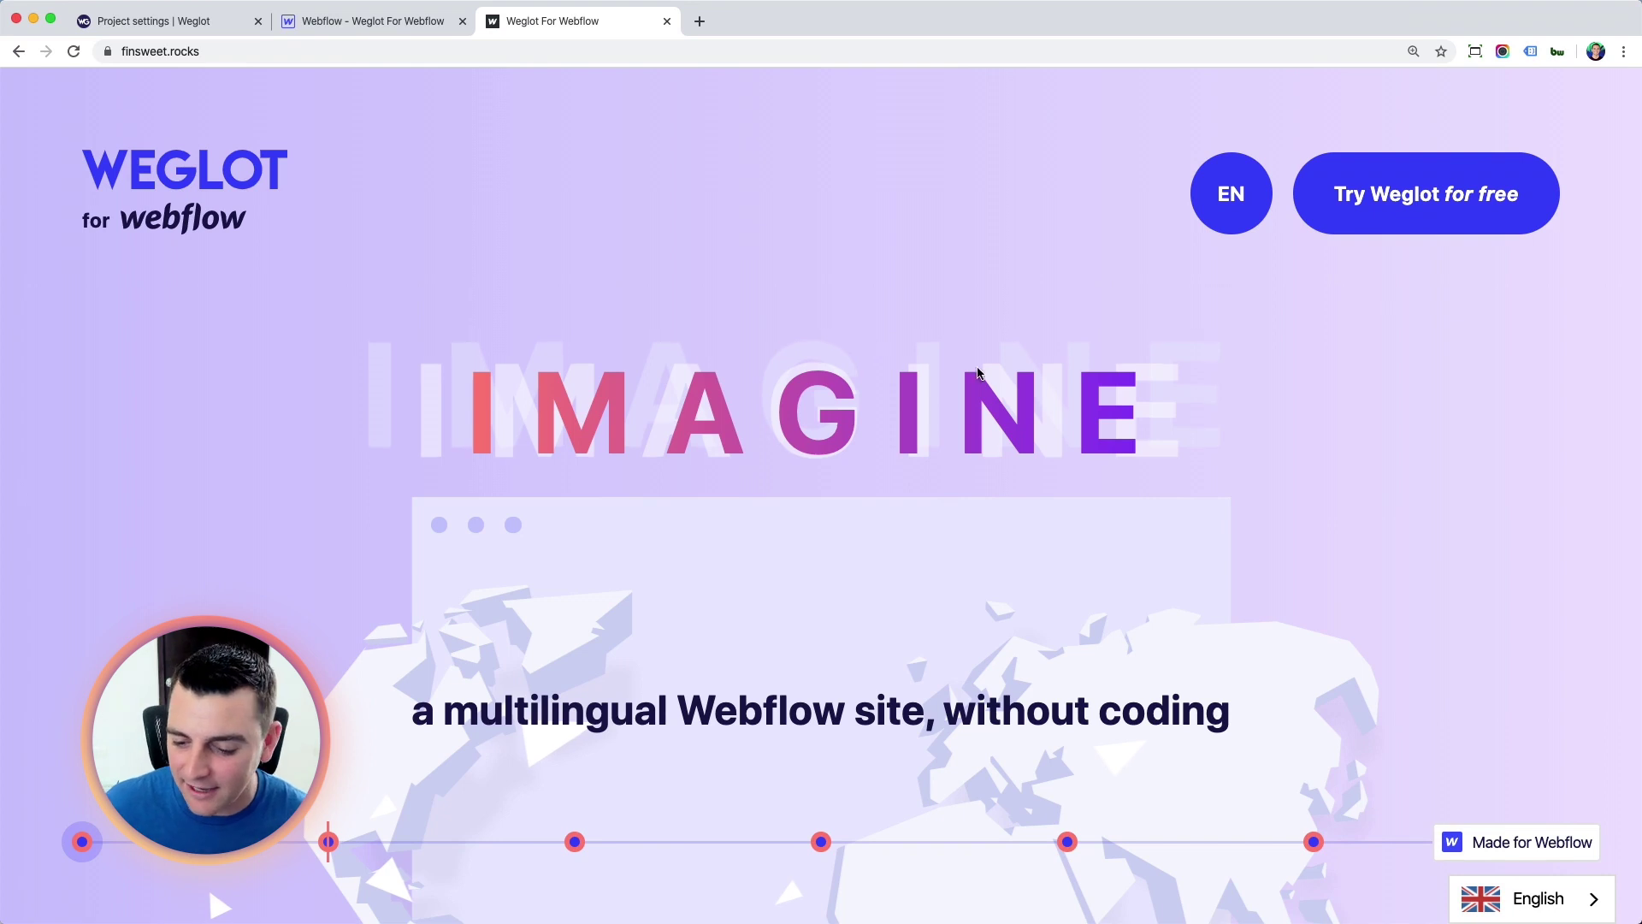
# Switch the live English site to German with the header EN/DE switcher, loading de.finsweet.rocks
pyautogui.click(1507, 896)
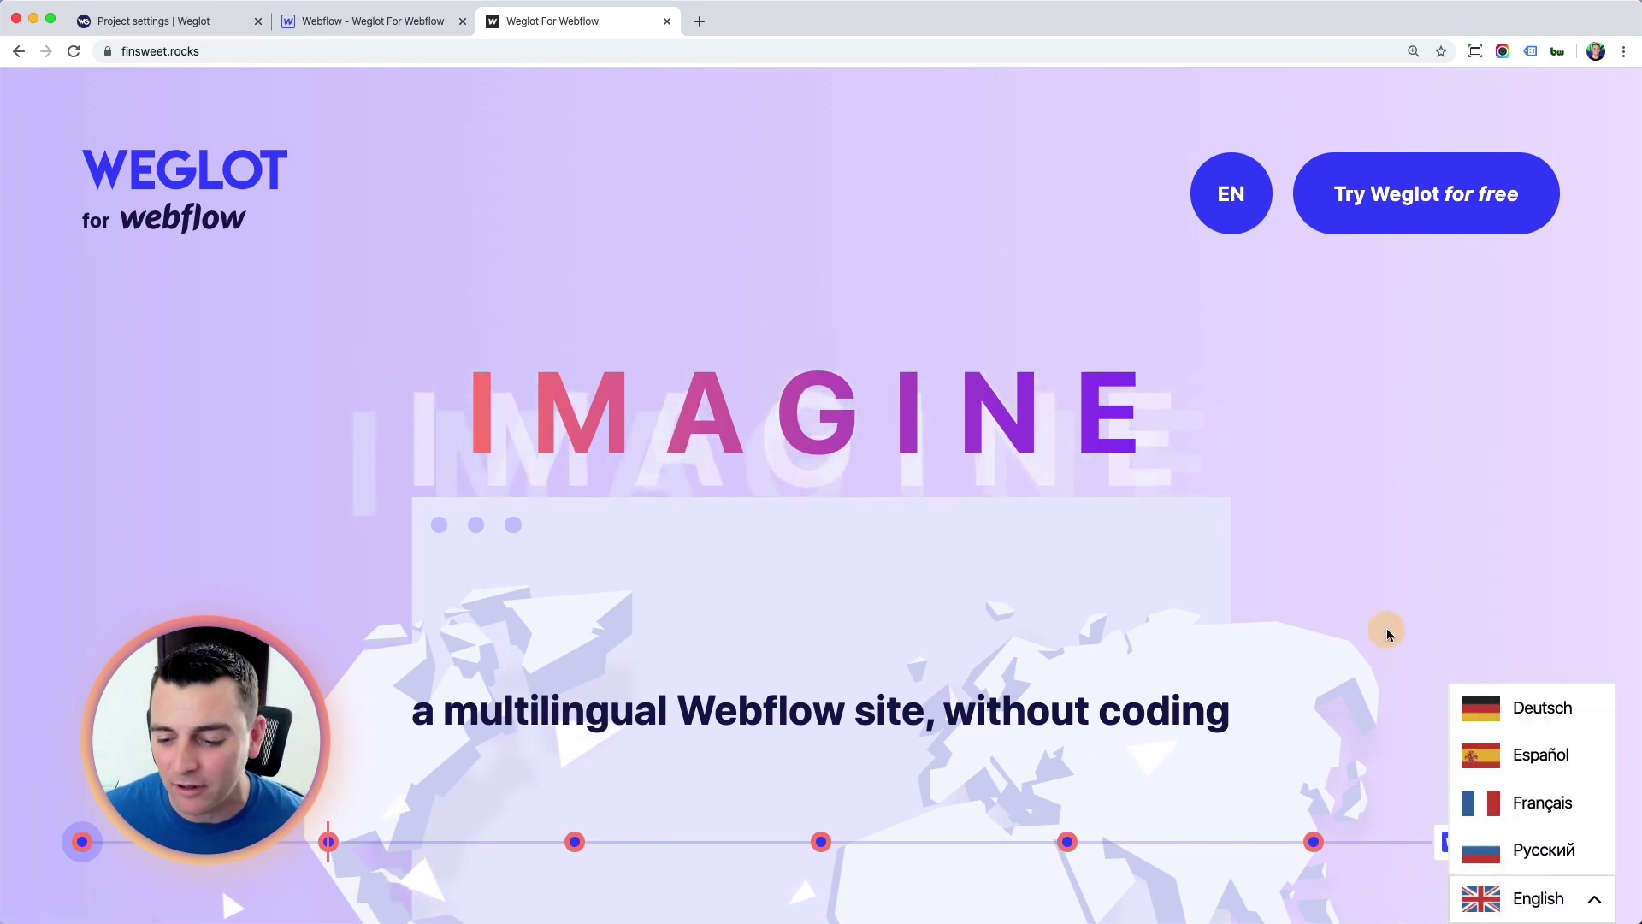
pyautogui.click(1245, 214)
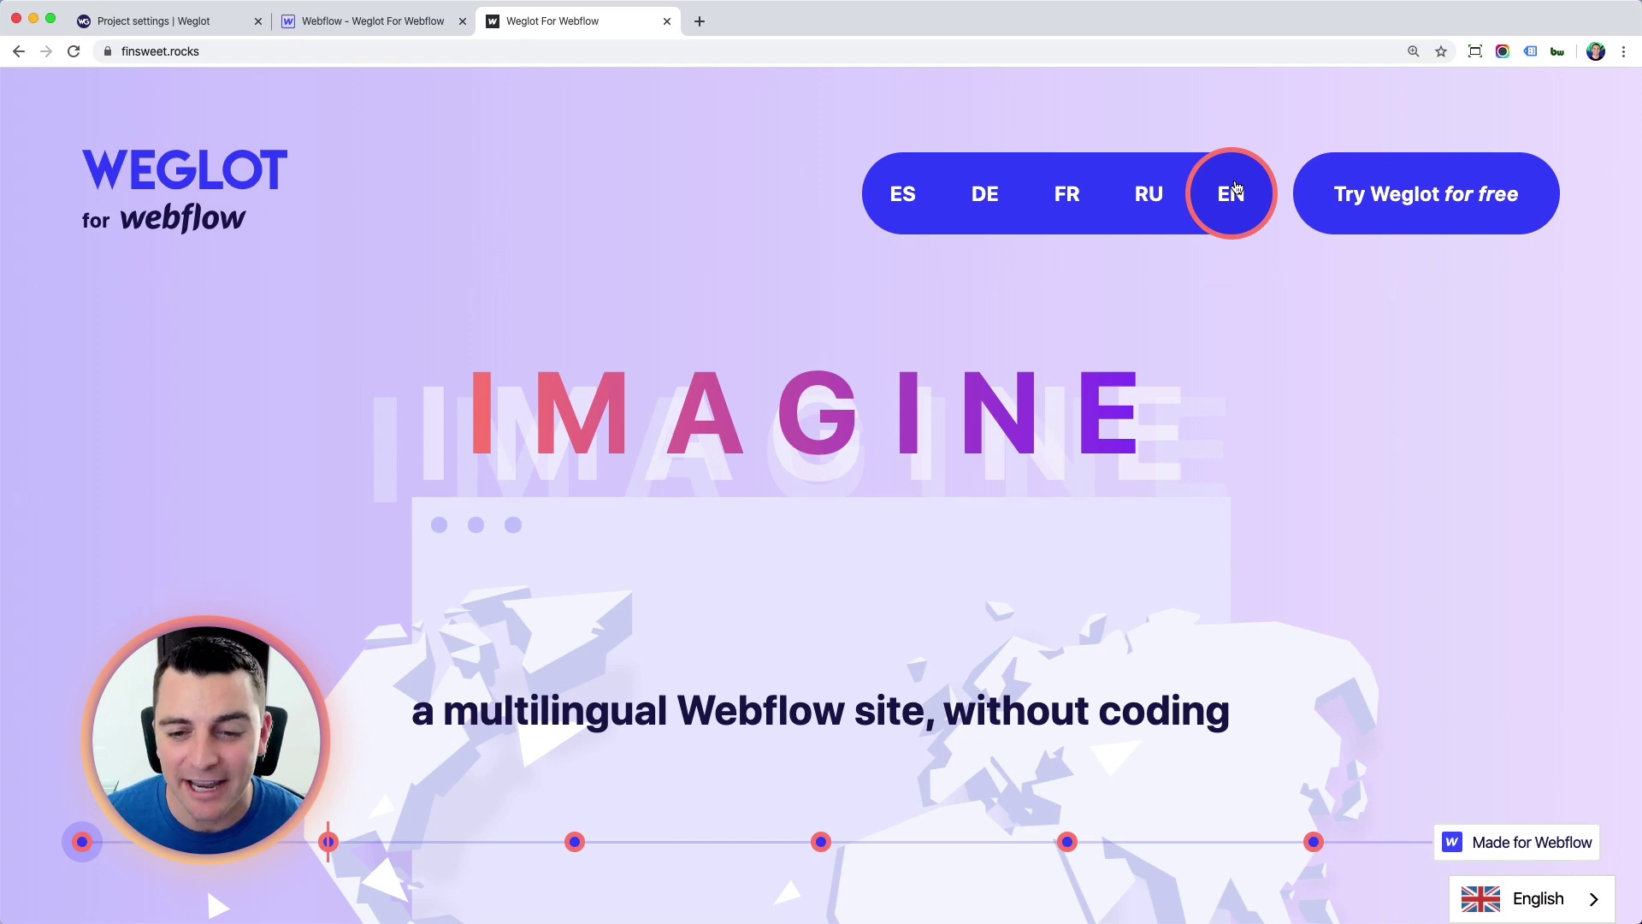
pyautogui.click(983, 194)
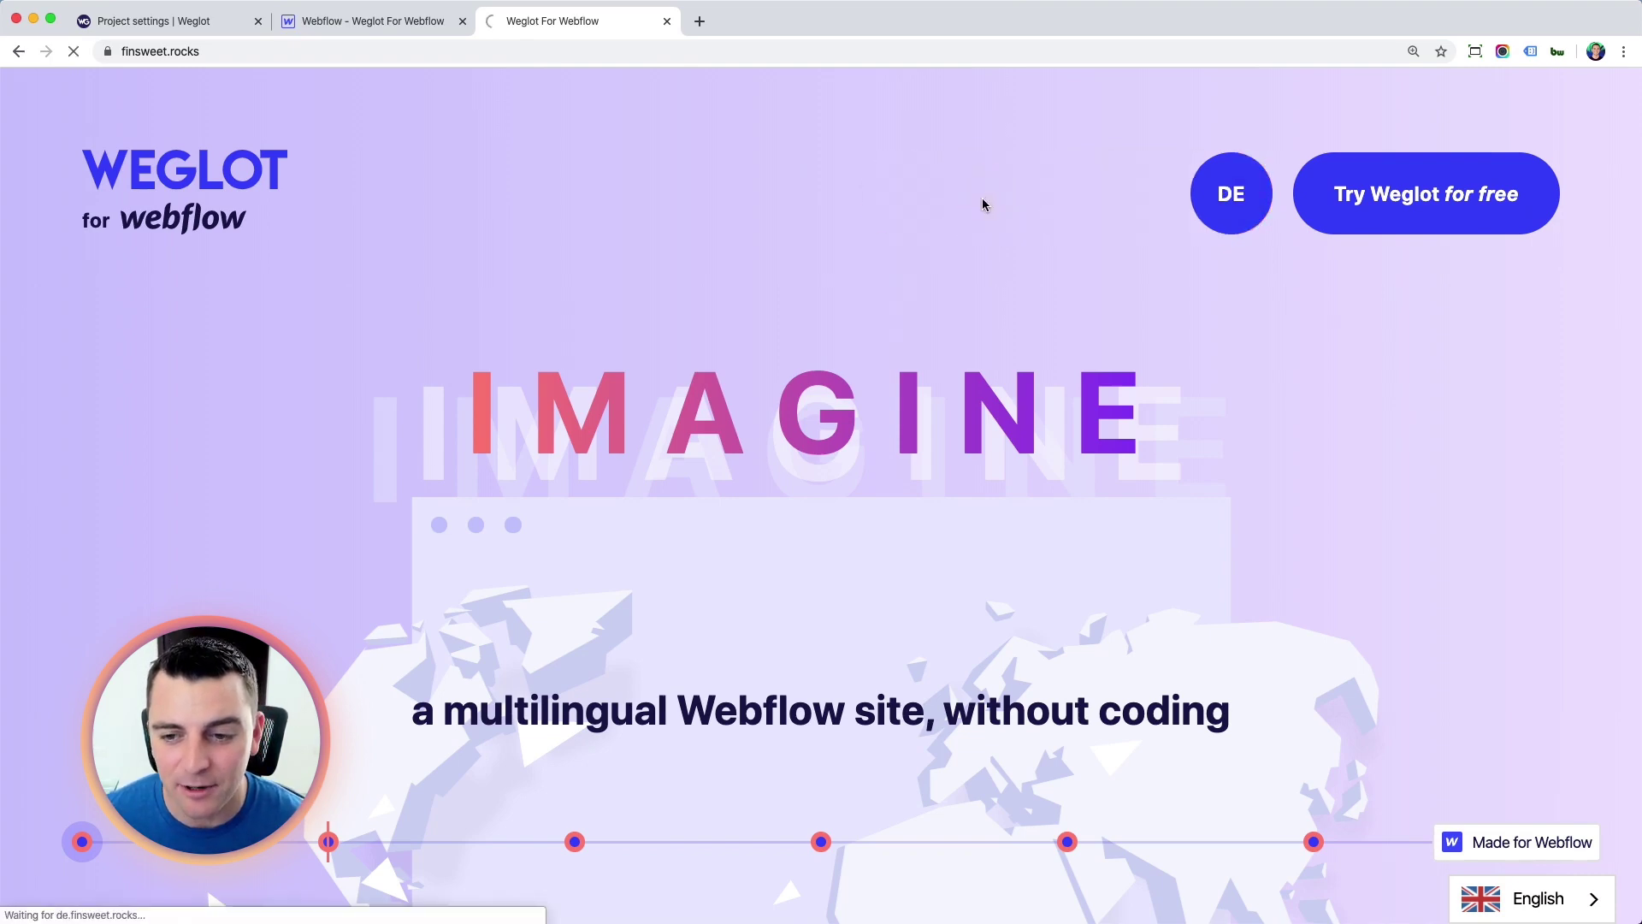